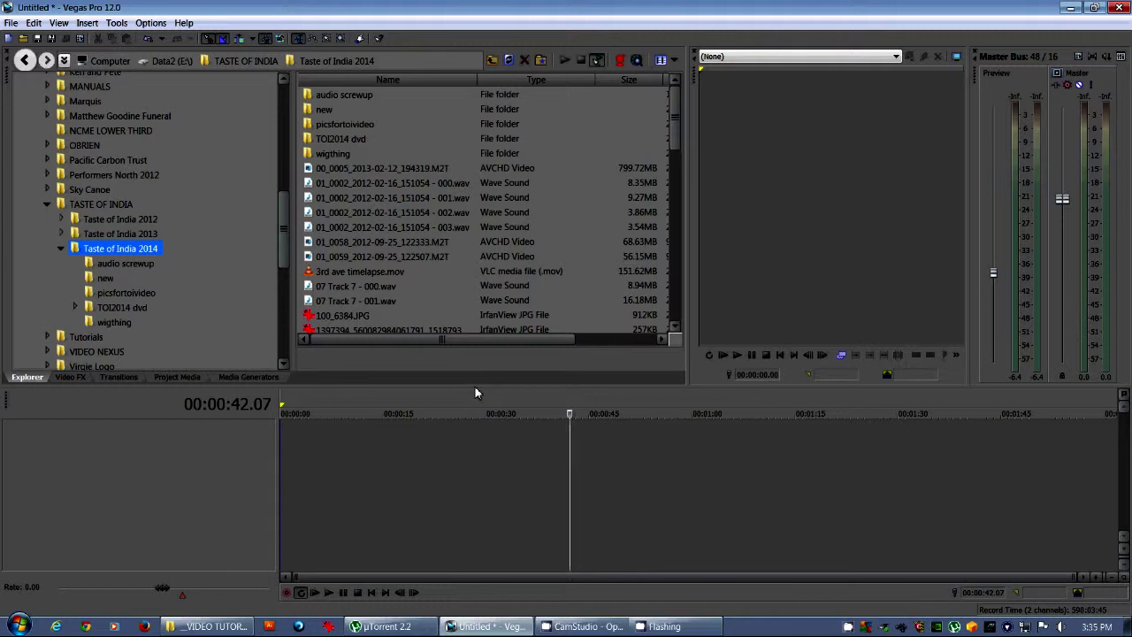
Insert a new video track in the empty project and give the timeline slightly more height.
{"action": "left_click_drag", "start_coordinate": [475, 387], "coordinate": [476, 378]}
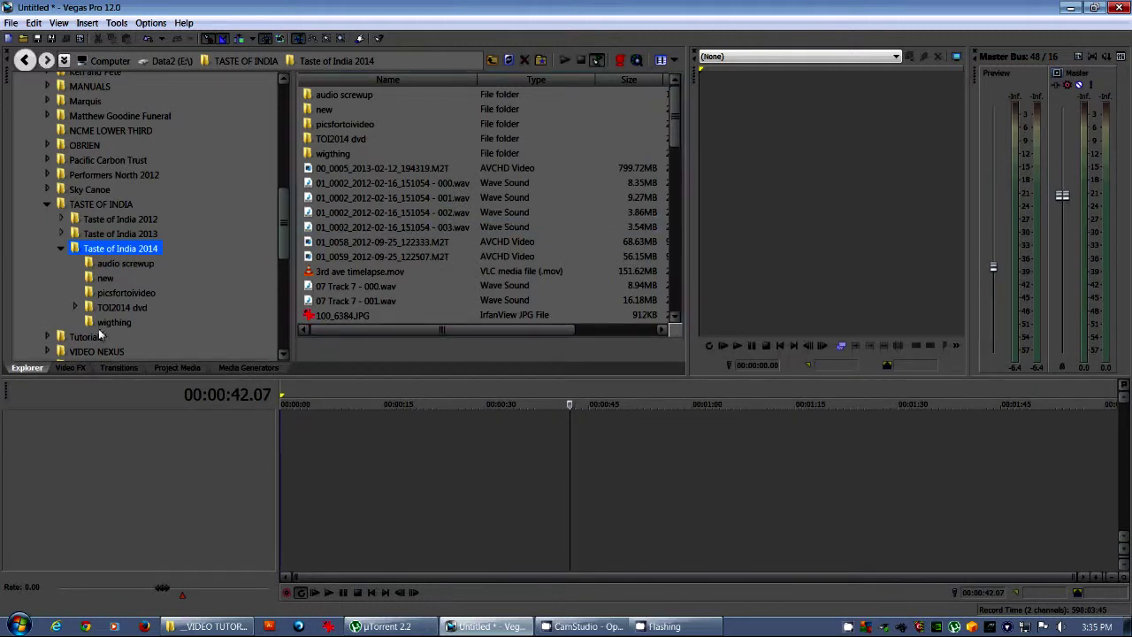
{"action": "right_click", "coordinate": [139, 436]}
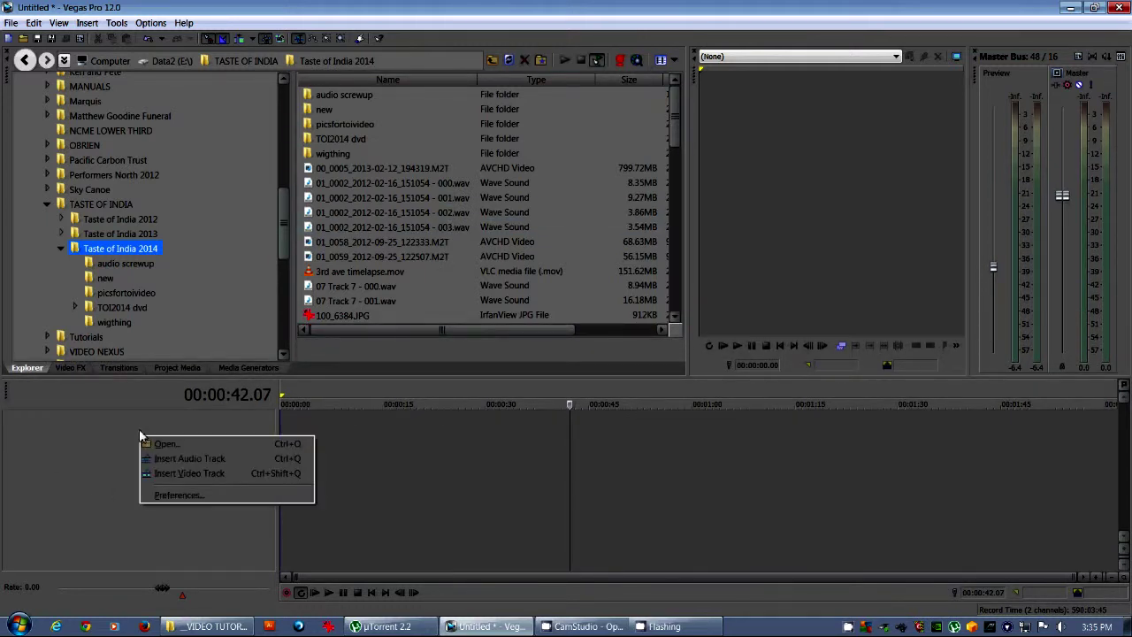
{"action": "left_click", "coordinate": [207, 478]}
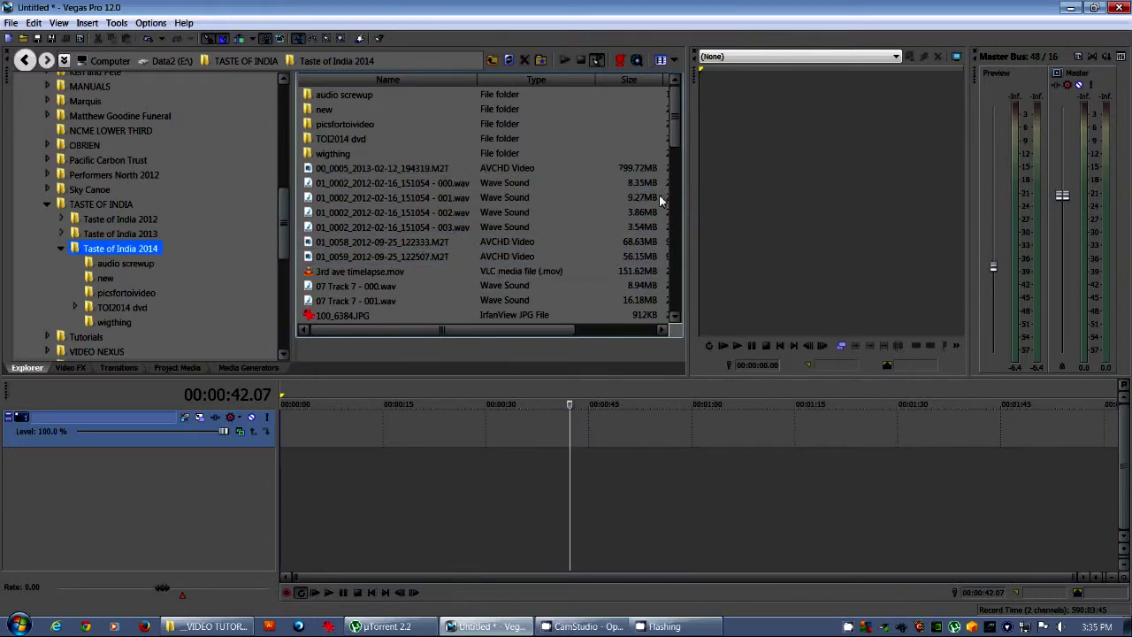
Place 3rd ave timelapse.mov from the Taste of India 2014 folder at the start of the video track.
{"action": "left_click_drag", "start_coordinate": [675, 131], "coordinate": [675, 151]}
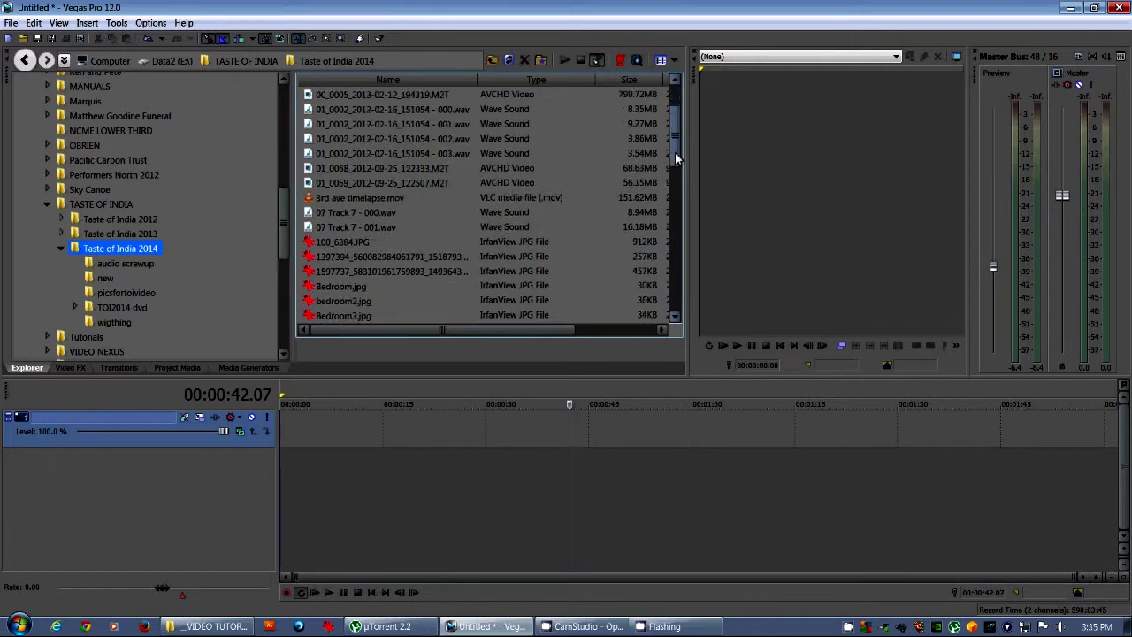
{"action": "left_click", "coordinate": [391, 200]}
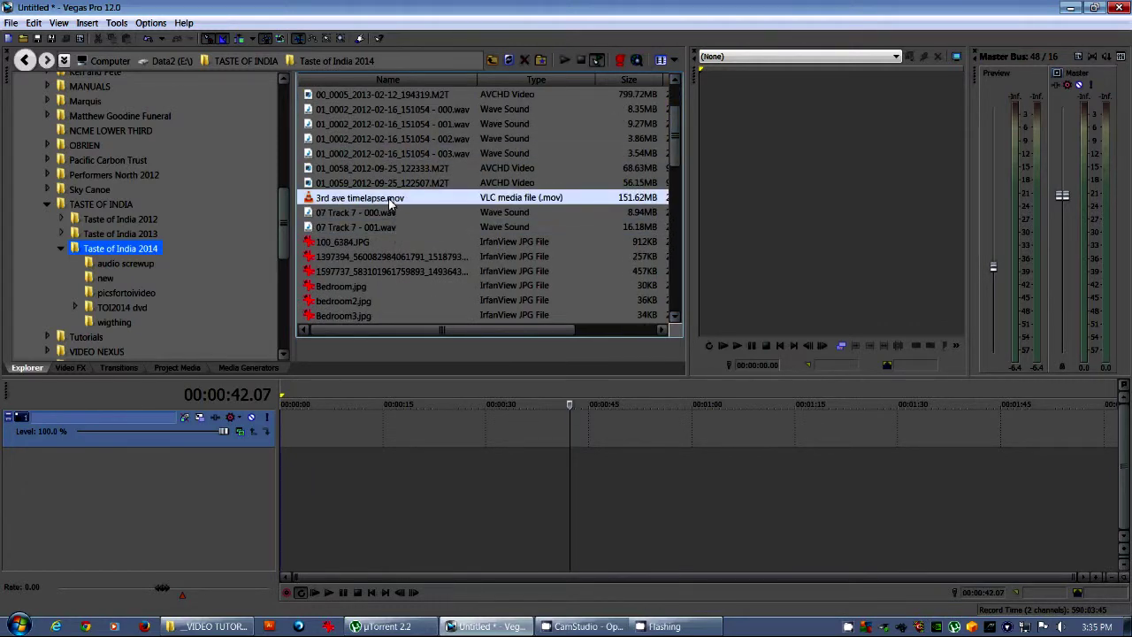
{"action": "left_click_drag", "start_coordinate": [372, 212], "coordinate": [309, 441]}
{"action": "left_click", "coordinate": [320, 438]}
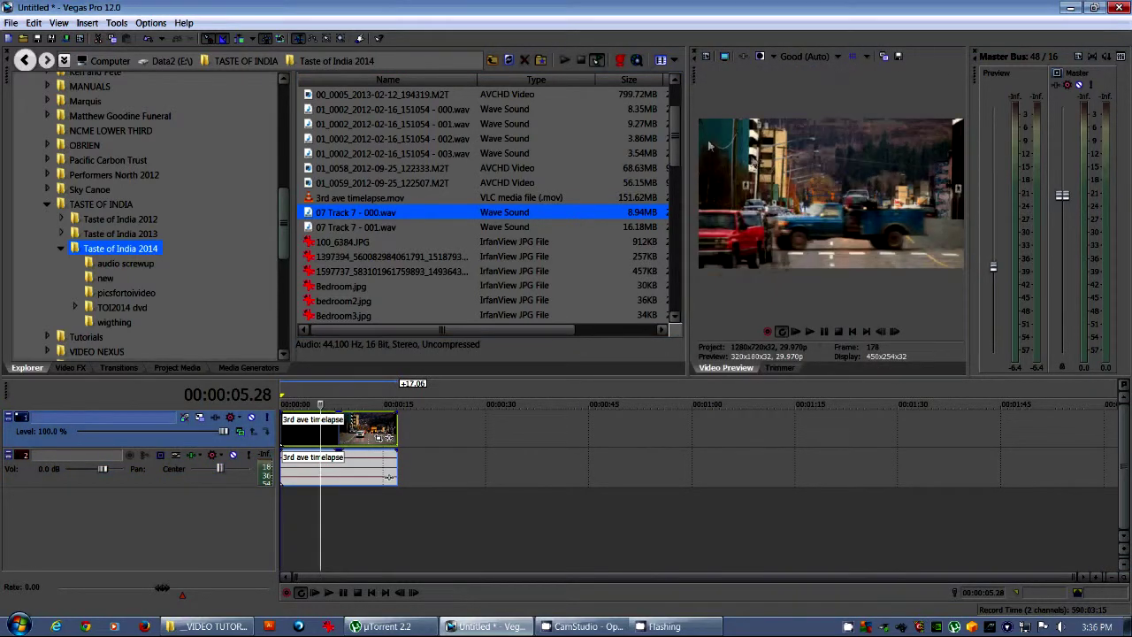
Play back parts of the timelapse clip and widen the video preview area.
{"action": "left_click", "coordinate": [291, 393]}
{"action": "key", "text": "space"}
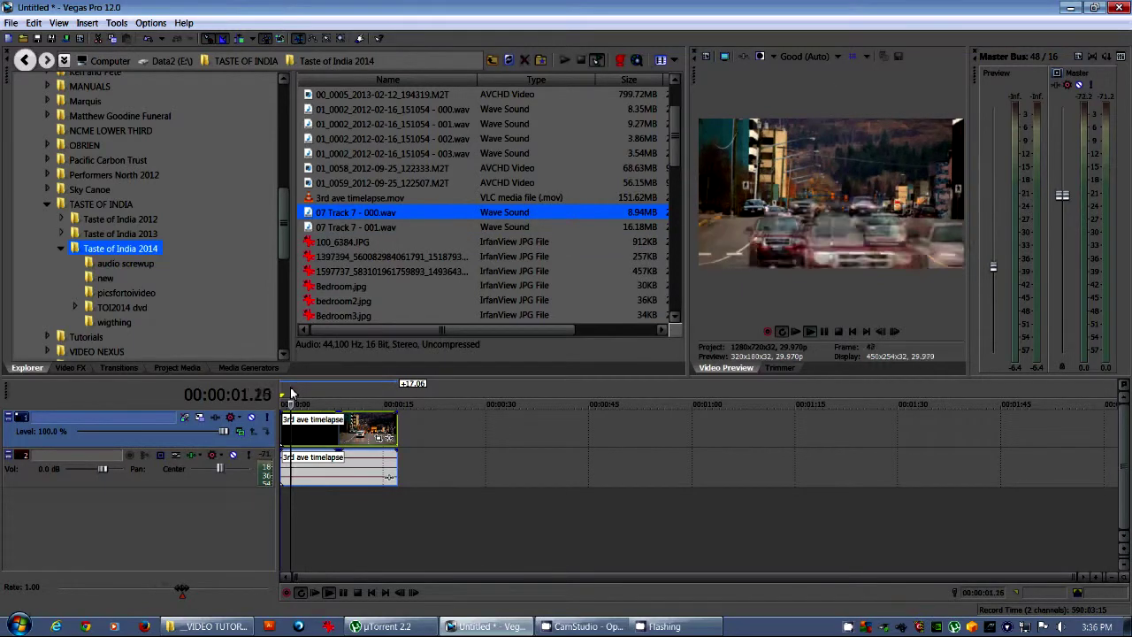
{"action": "left_click", "coordinate": [339, 393]}
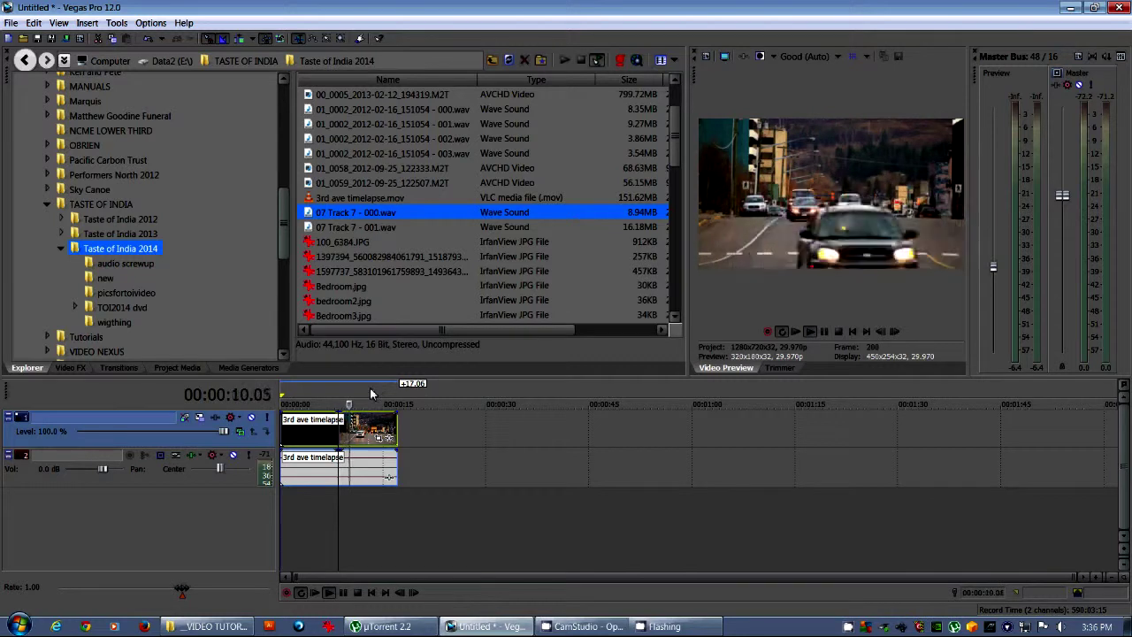
{"action": "key", "text": "space"}
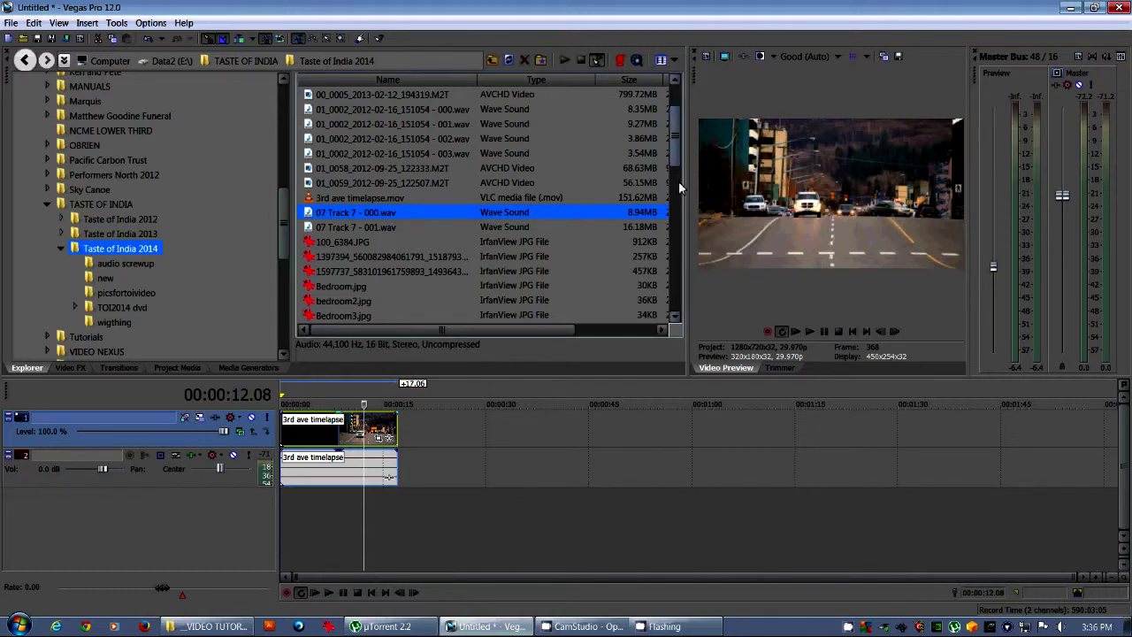
{"action": "left_click", "coordinate": [974, 50]}
{"action": "left_click_drag", "start_coordinate": [687, 144], "coordinate": [628, 139]}
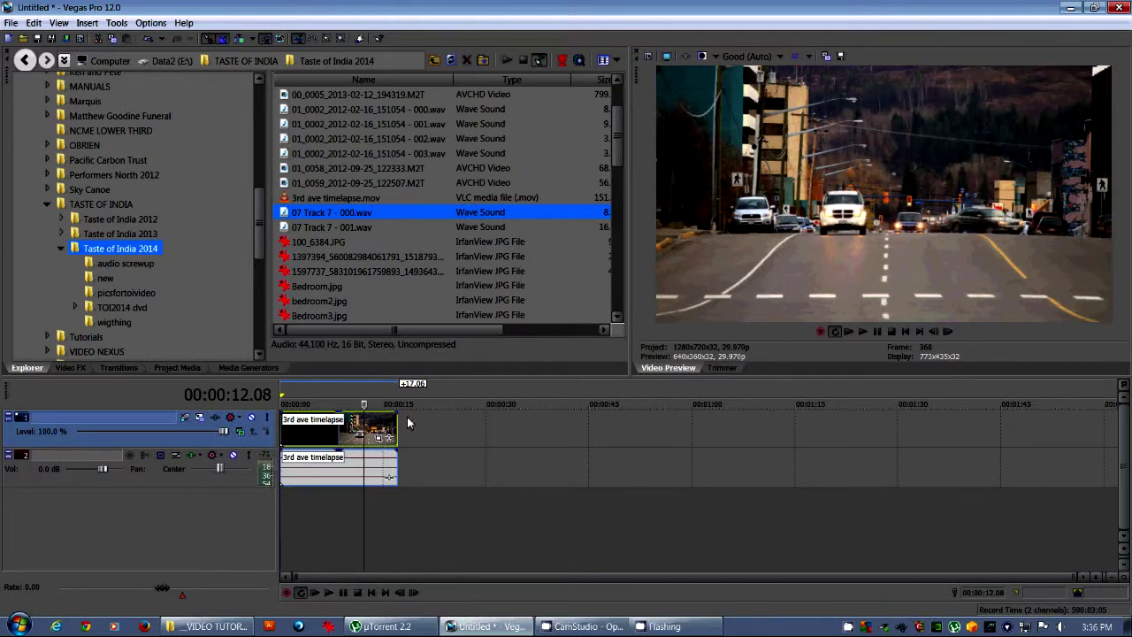
Add a second video track, place it directly below the first, and delete it again.
{"action": "right_click", "coordinate": [138, 506]}
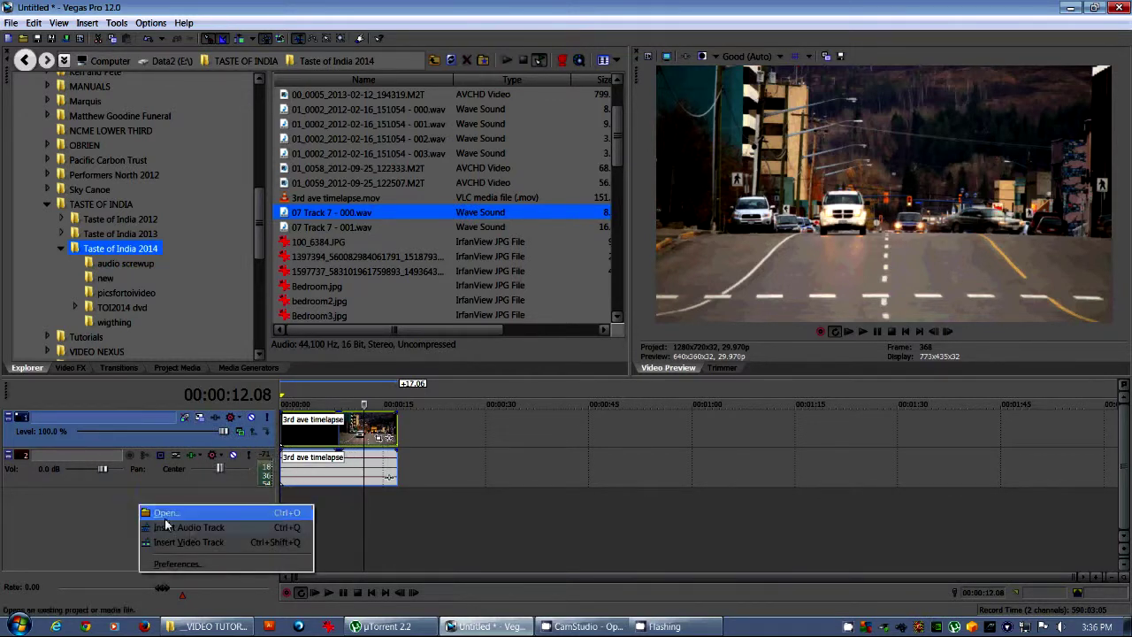
{"action": "left_click", "coordinate": [210, 551]}
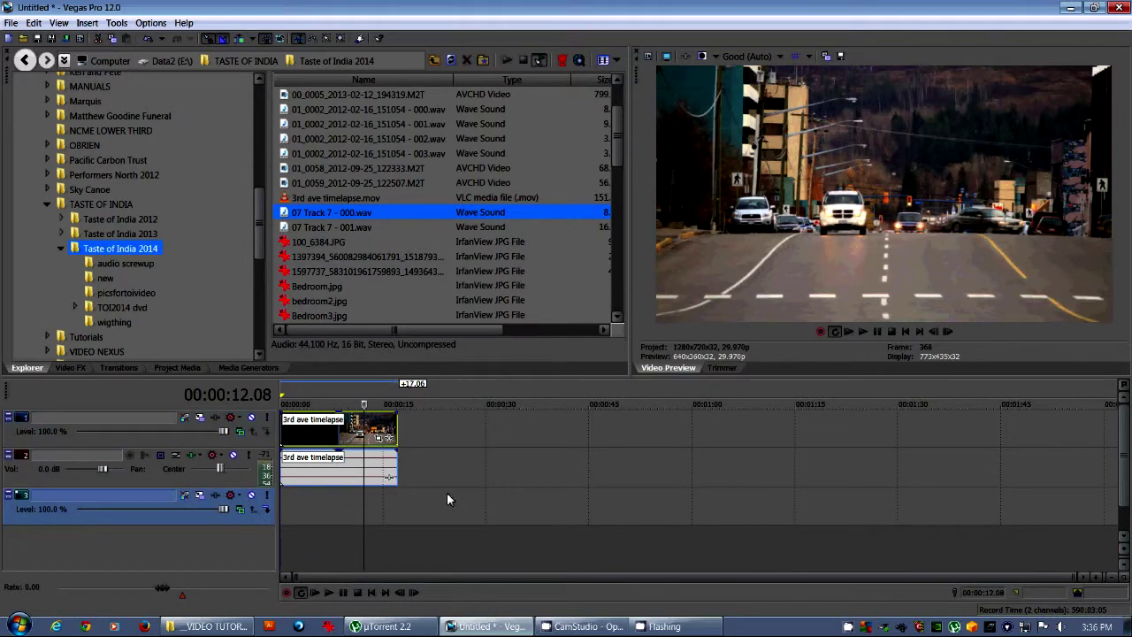
{"action": "left_click_drag", "start_coordinate": [232, 522], "coordinate": [230, 451]}
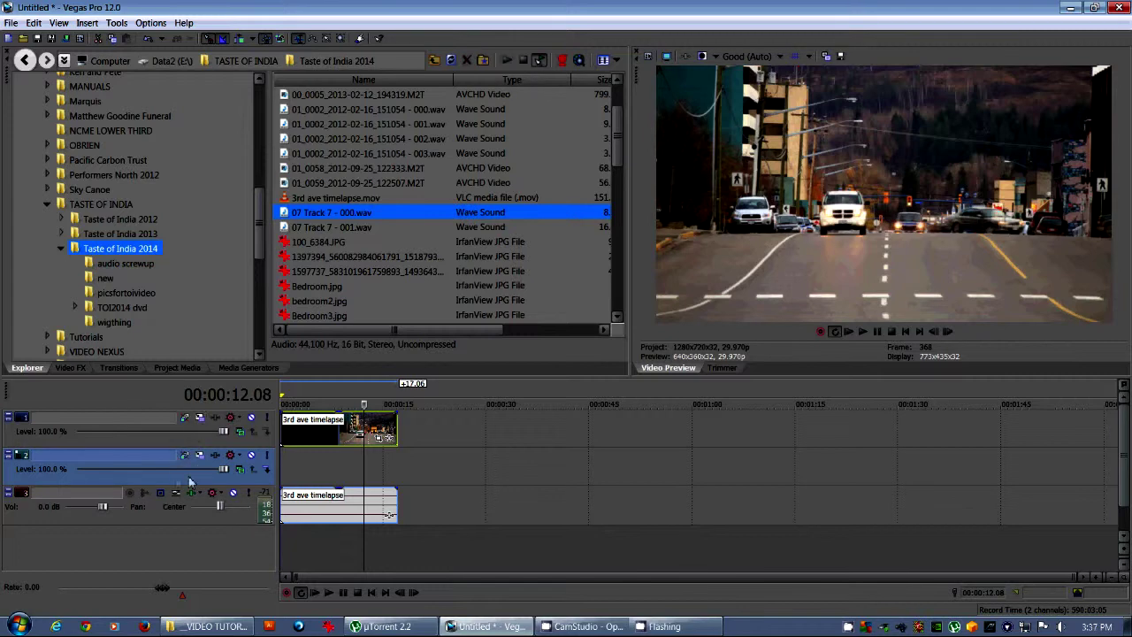
{"action": "key", "text": "Delete"}
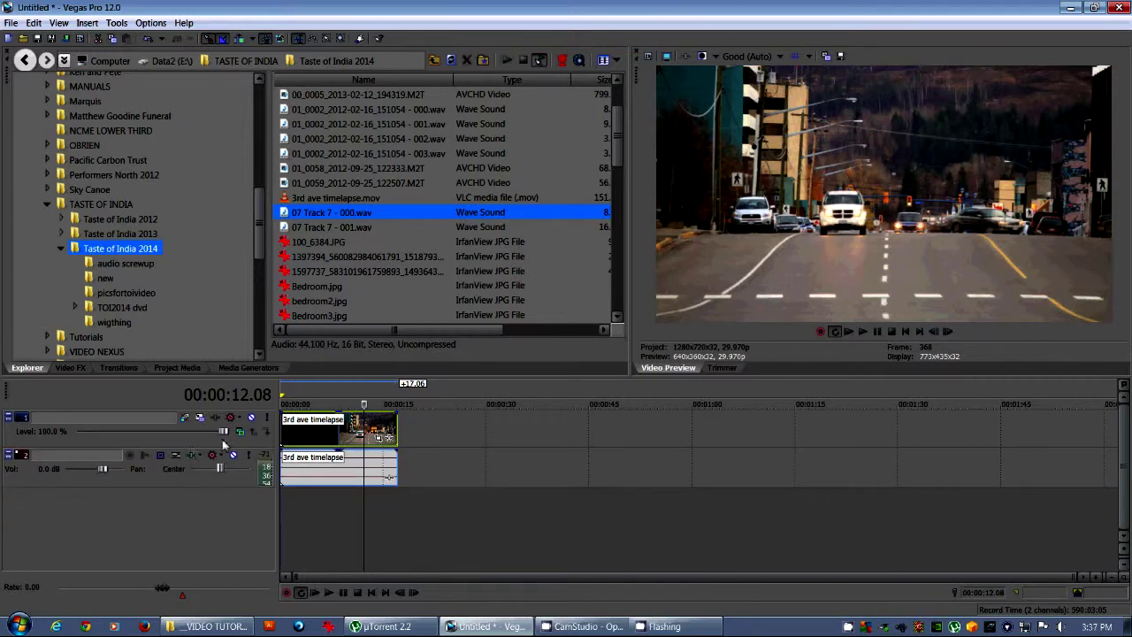
Open Track Motion for track 1, dock it beside the video preview, and enlarge both docked areas.
{"action": "left_click", "coordinate": [199, 420]}
{"action": "left_click", "coordinate": [200, 418]}
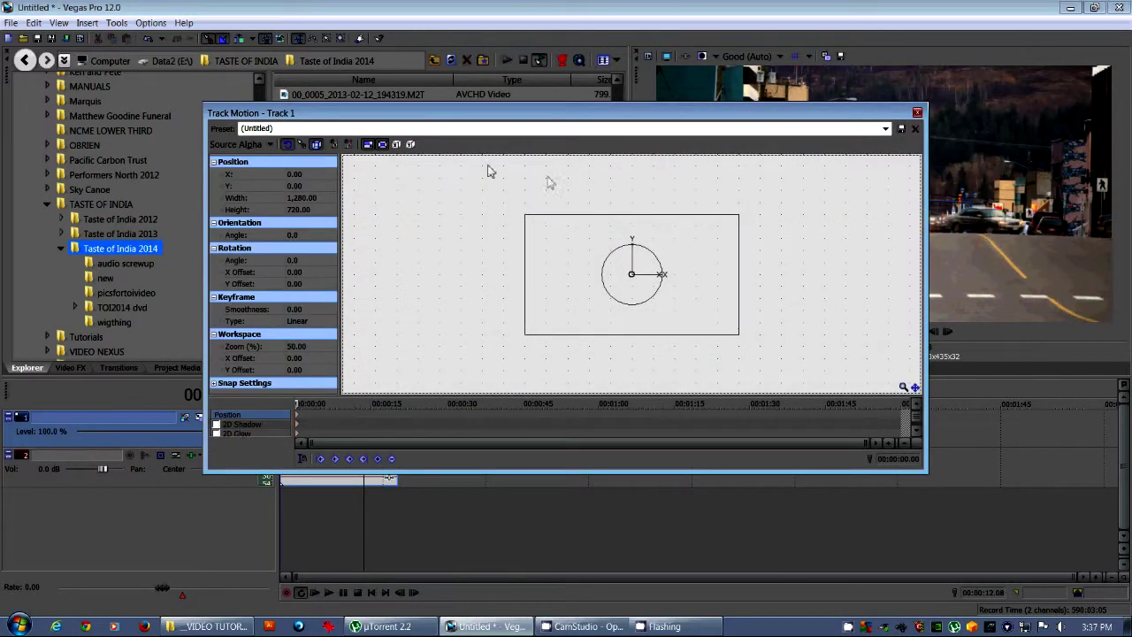
{"action": "left_click_drag", "start_coordinate": [469, 117], "coordinate": [283, 88]}
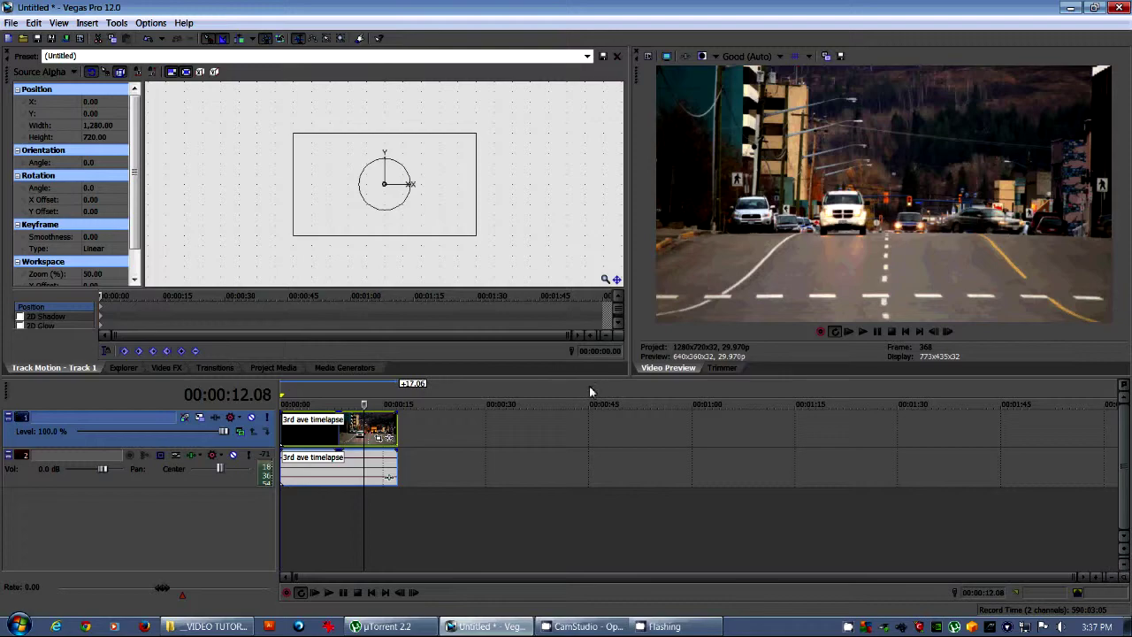
{"action": "left_click_drag", "start_coordinate": [586, 377], "coordinate": [601, 457]}
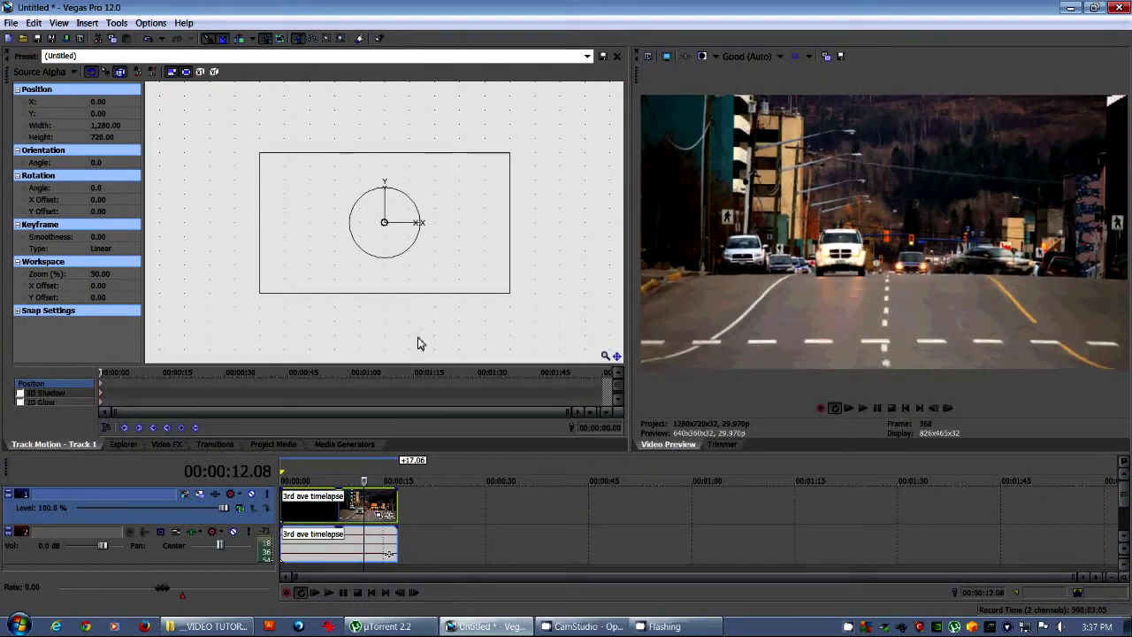
Keep Source Alpha as track 1's compositing mode and move its motion frame to about X 232, Y 27.
{"action": "left_click", "coordinate": [75, 72]}
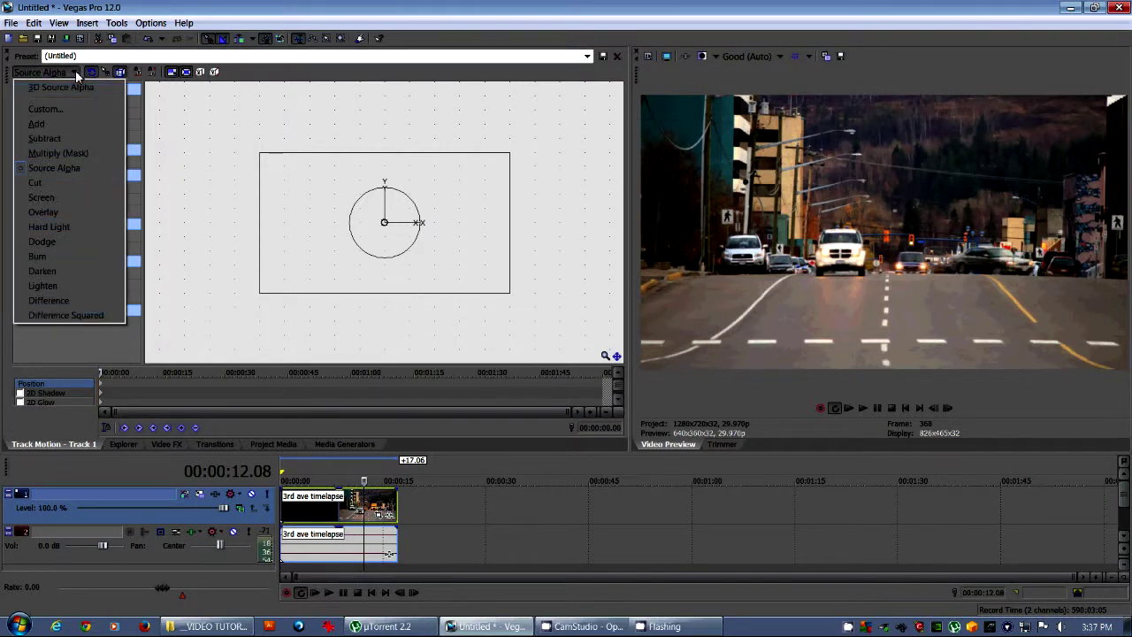
{"action": "left_click", "coordinate": [67, 170]}
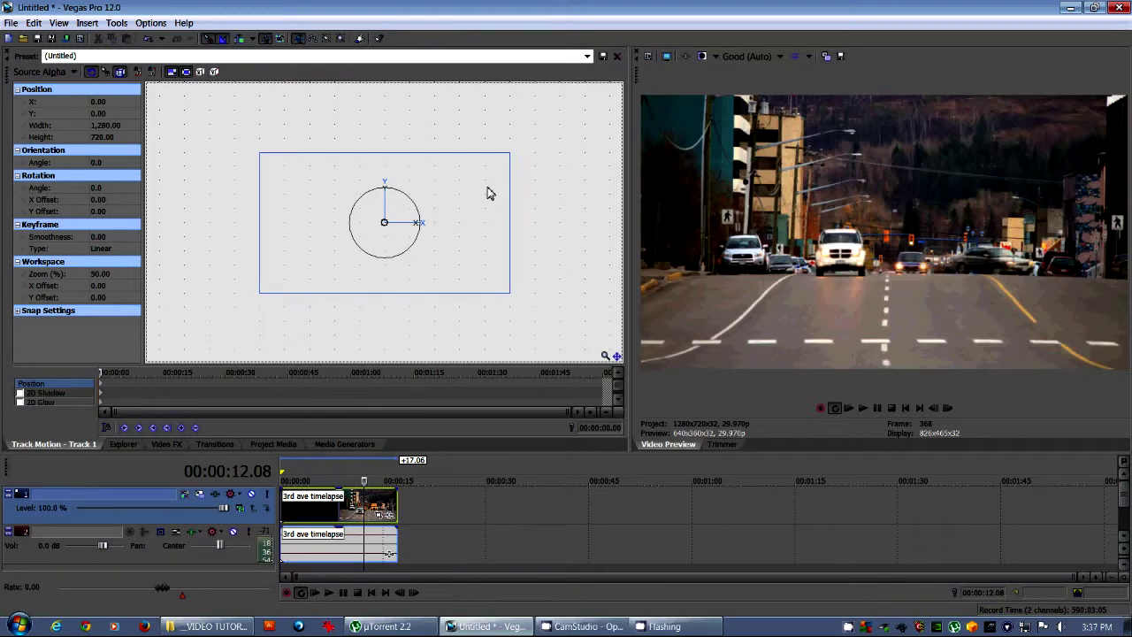
{"action": "left_click_drag", "start_coordinate": [488, 193], "coordinate": [457, 157]}
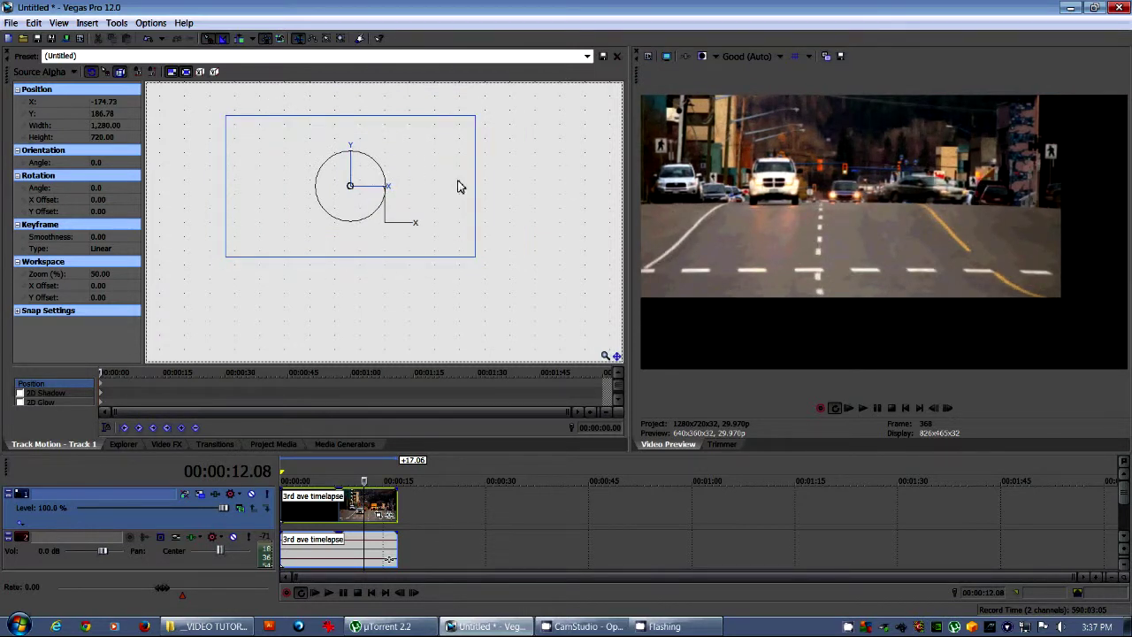
{"action": "left_click_drag", "start_coordinate": [451, 189], "coordinate": [535, 221]}
{"action": "left_click", "coordinate": [340, 509]}
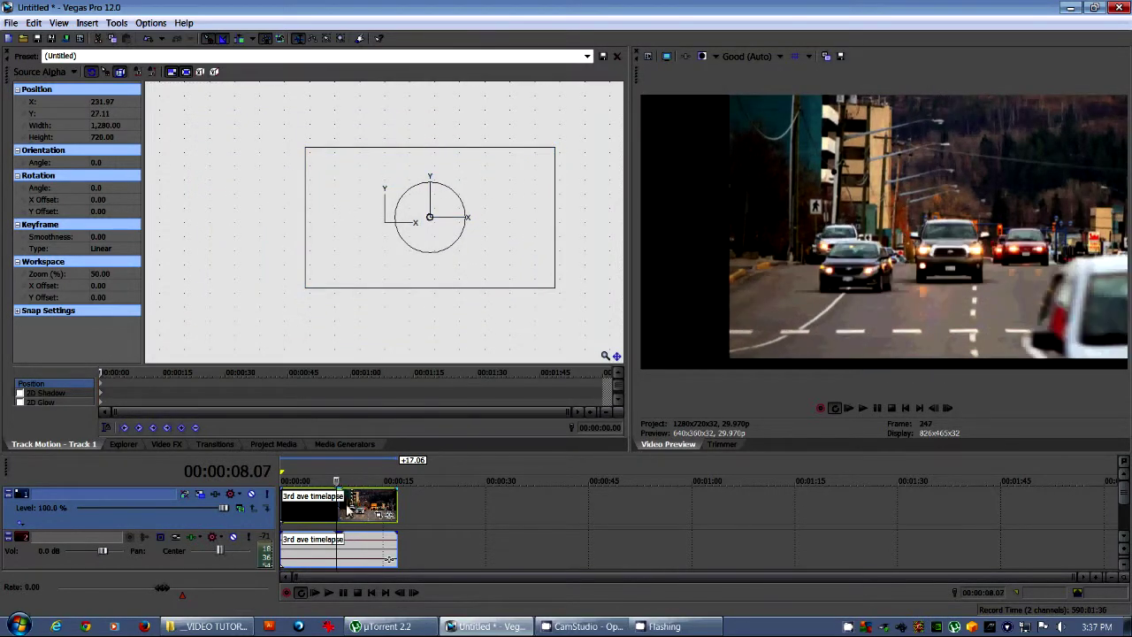
Add a Red Solid Color generated clip to track 1, overlapping the end of the timelapse by about 2 seconds.
{"action": "left_click", "coordinate": [294, 444]}
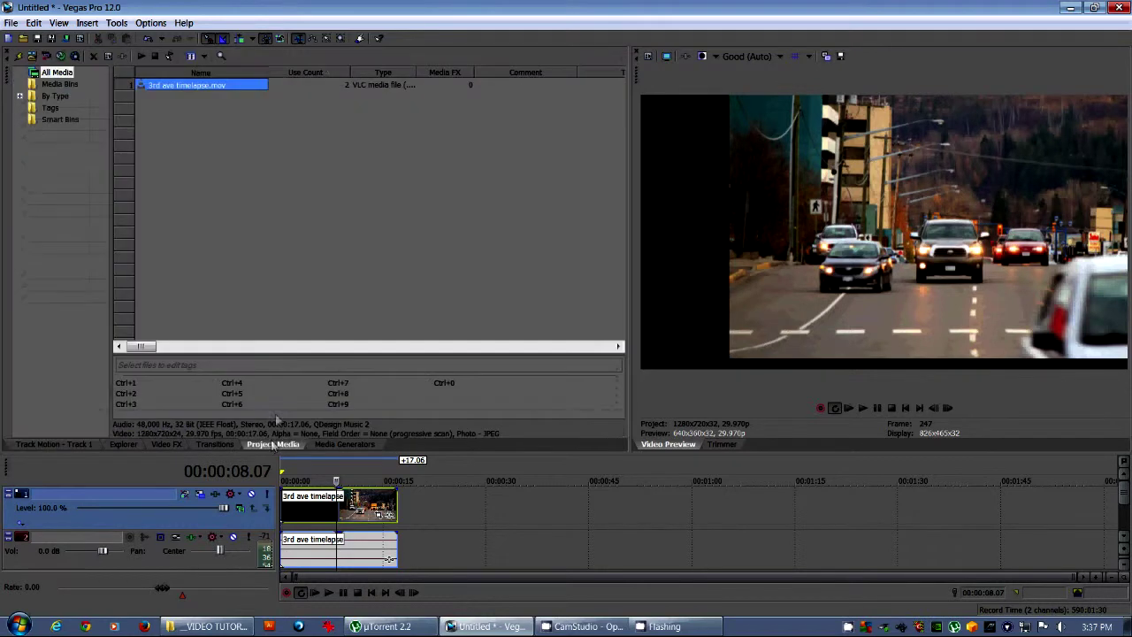
{"action": "left_click", "coordinate": [350, 445]}
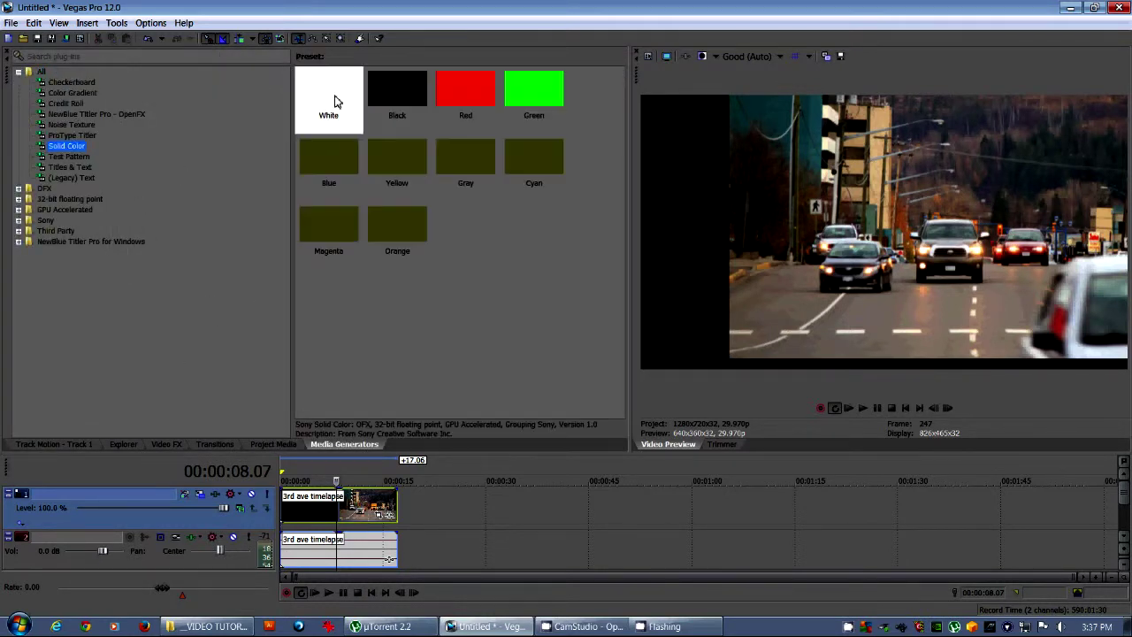
{"action": "left_click", "coordinate": [465, 95]}
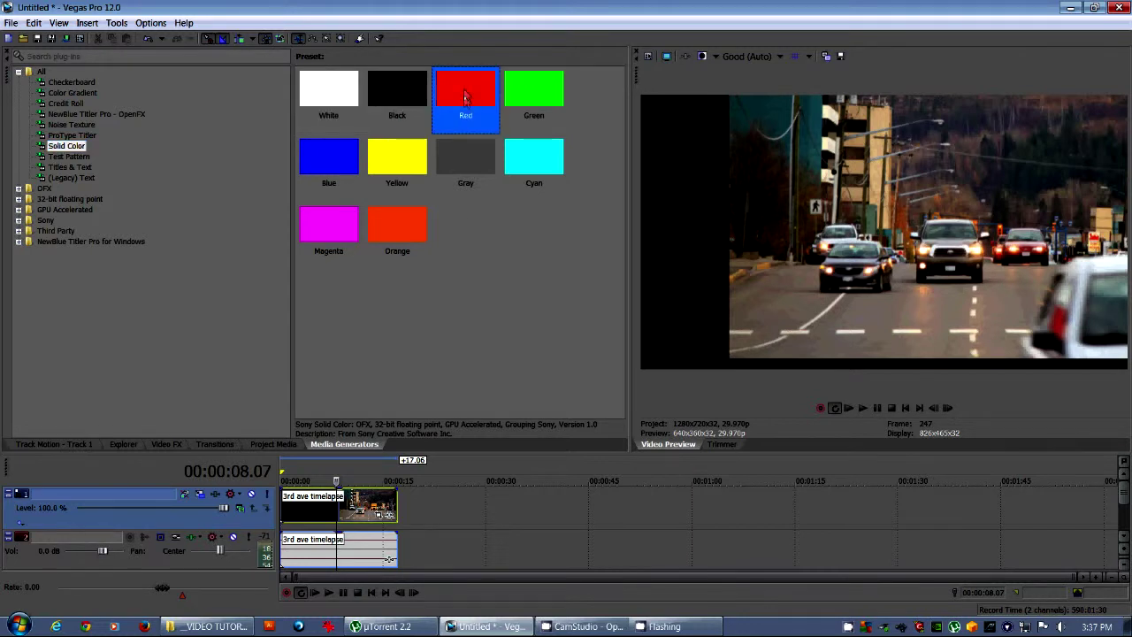
{"action": "left_click_drag", "start_coordinate": [437, 442], "coordinate": [397, 499]}
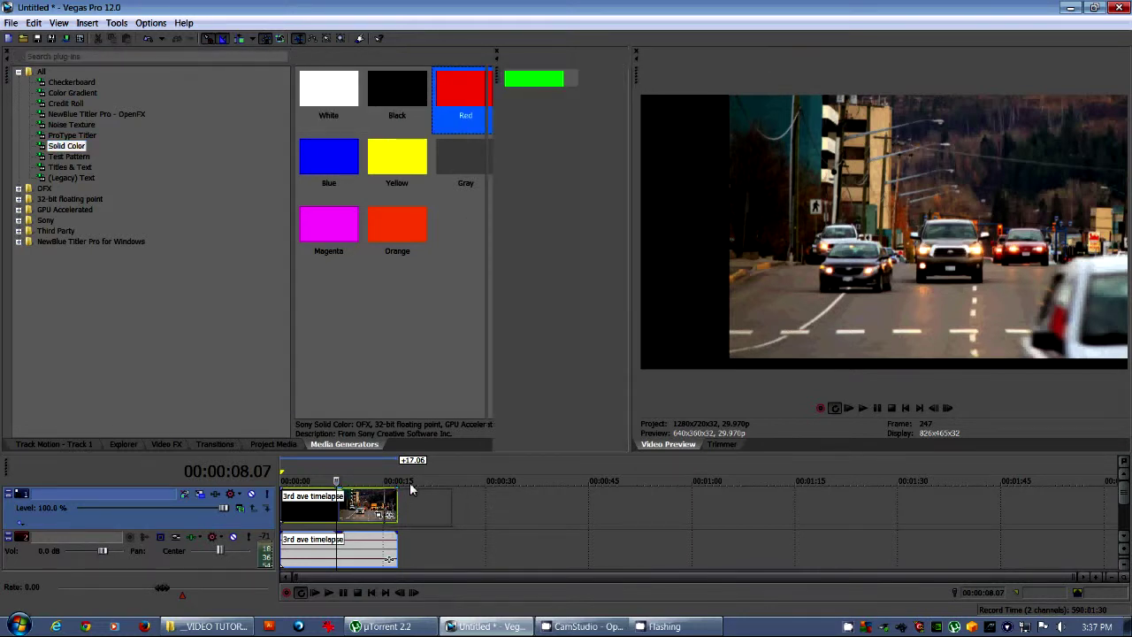
Check track 1's motion offset across the timelapse-to-red transition, selecting the range from about 00:00:13.11 to 00:00:18.09.
{"action": "left_click", "coordinate": [373, 474]}
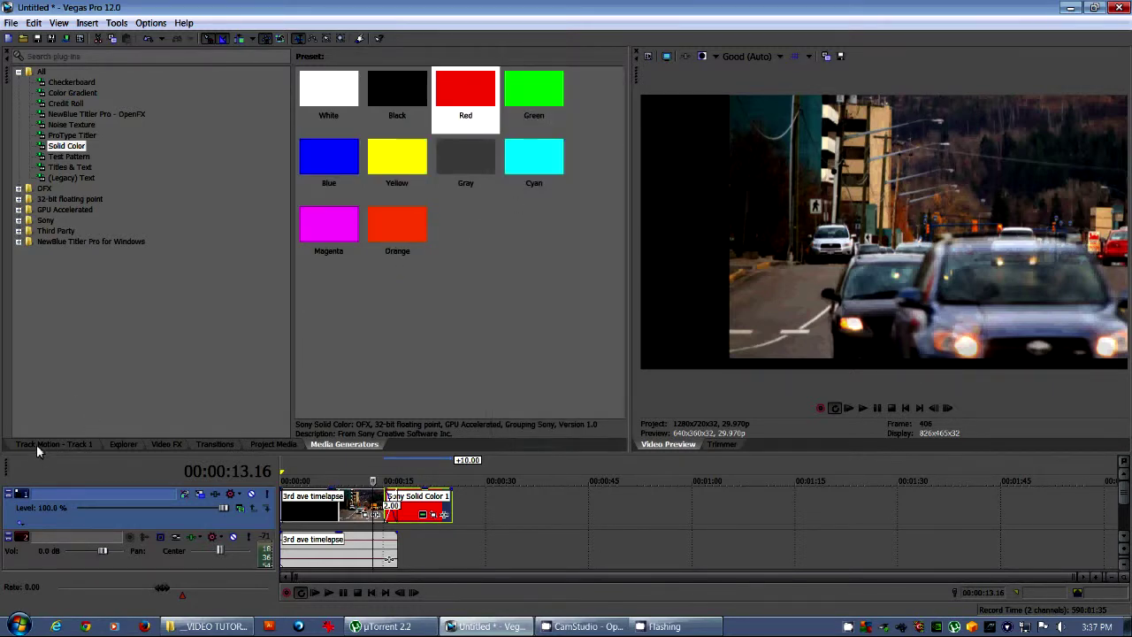
{"action": "left_click", "coordinate": [44, 444]}
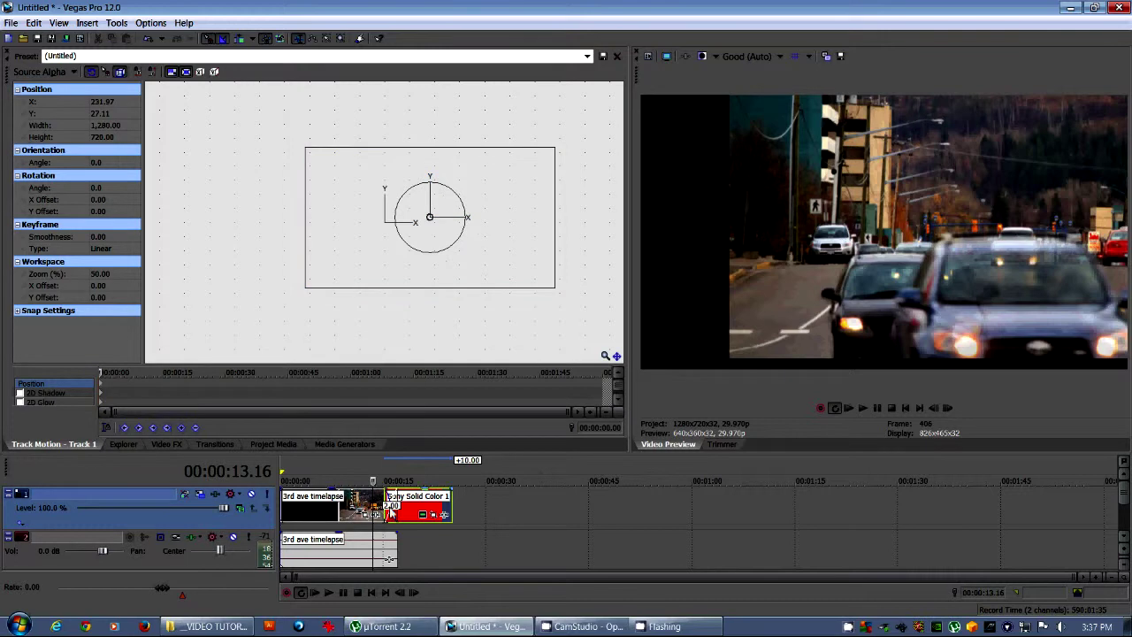
{"action": "left_click_drag", "start_coordinate": [372, 470], "coordinate": [407, 474]}
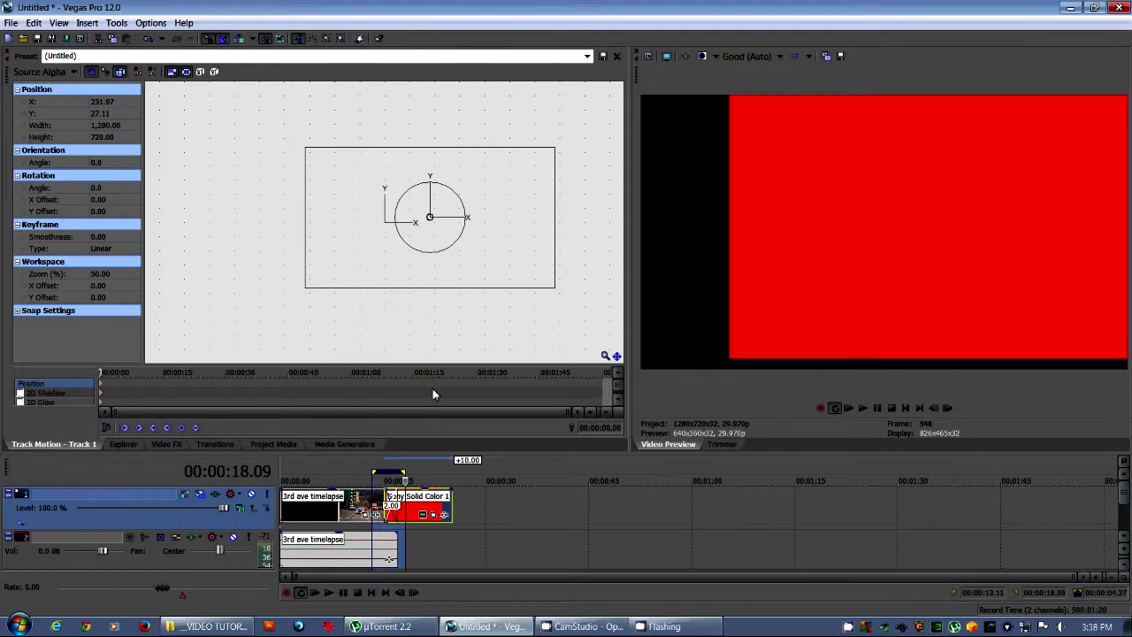
Scale track 1's motion frame down to about 791 × 445 while viewing the timelapse near 00:00:11.04.
{"action": "left_click", "coordinate": [357, 471]}
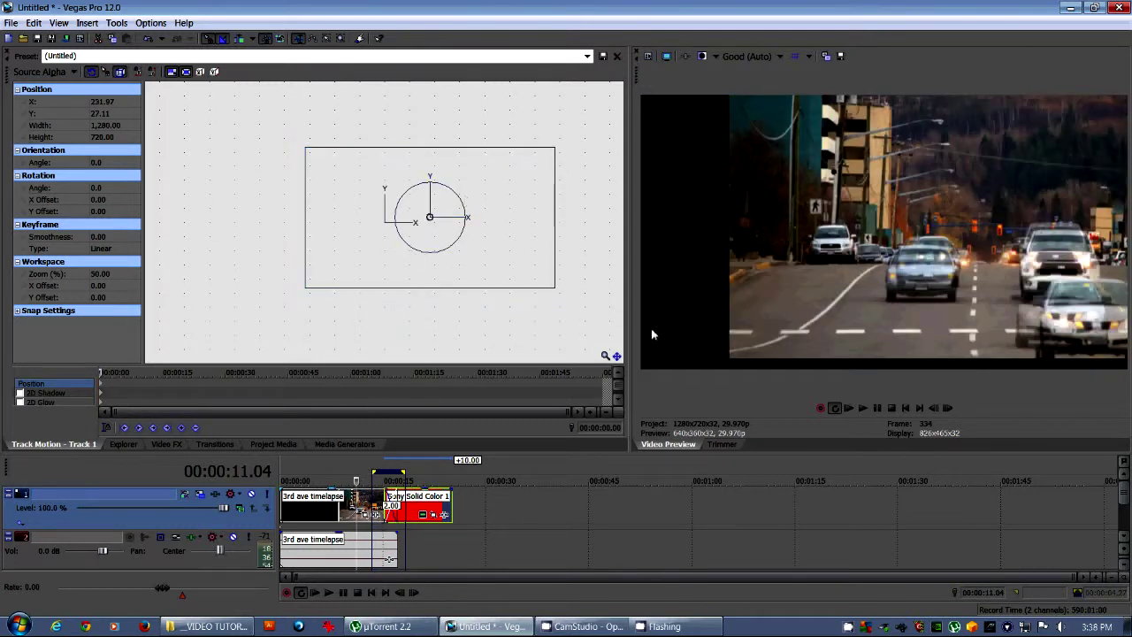
{"action": "mouse_move", "coordinate": [555, 289]}
{"action": "left_mouse_down"}
{"action": "mouse_move", "coordinate": [574, 313]}
{"action": "mouse_move", "coordinate": [559, 301]}
{"action": "left_mouse_up"}
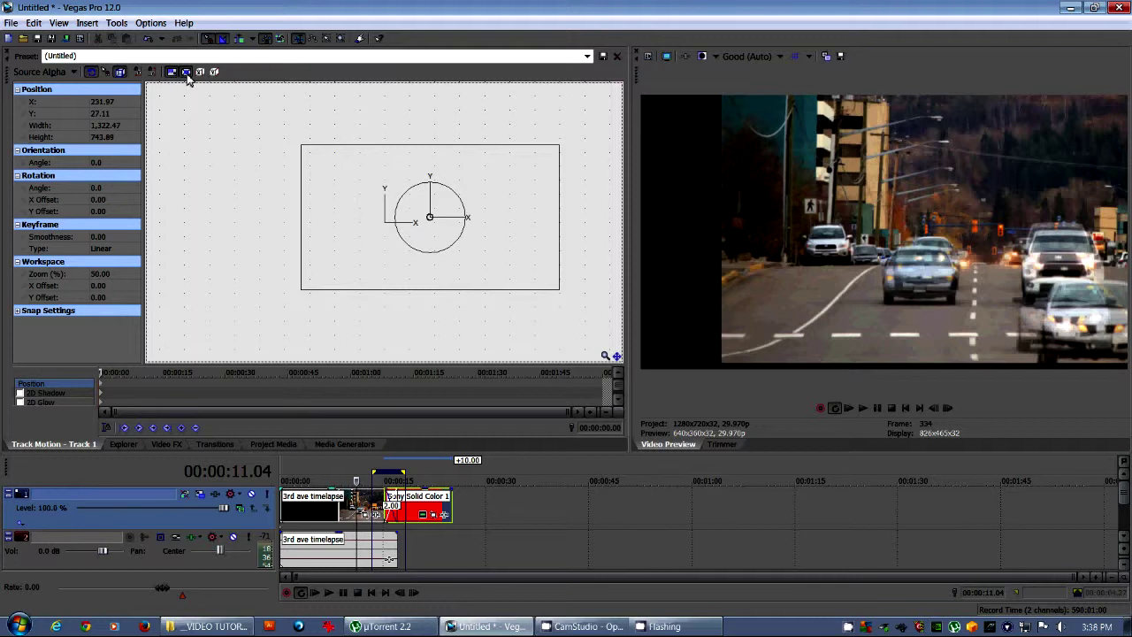
{"action": "left_click_drag", "start_coordinate": [555, 291], "coordinate": [507, 260]}
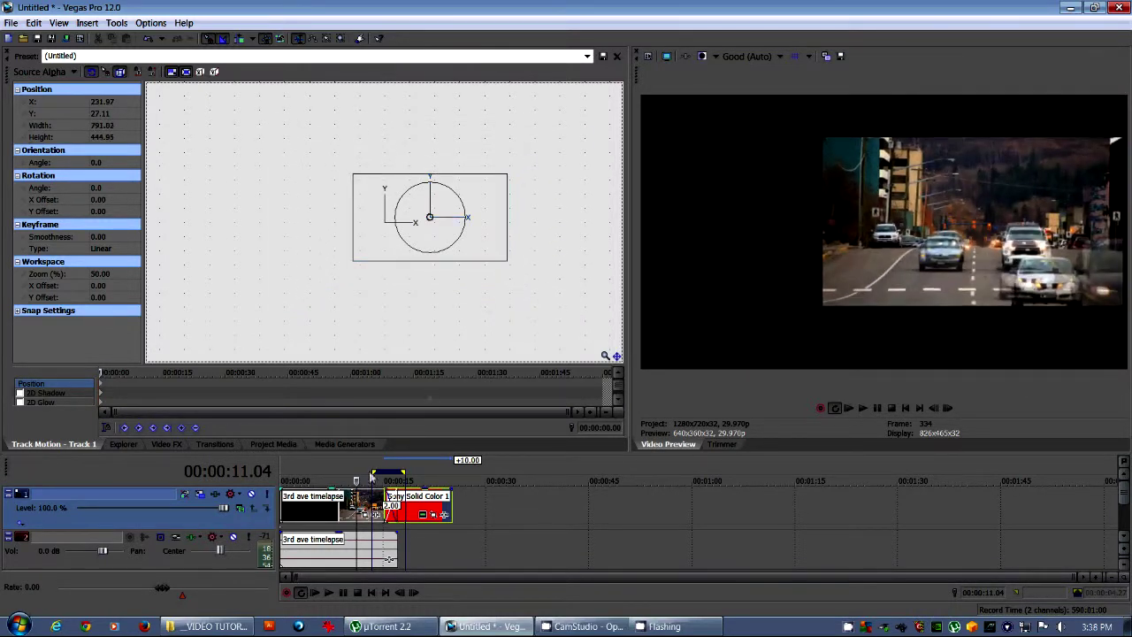
Enlarge the timeline area and add a White Solid Color clip at the start of a new video track below the audio.
{"action": "right_click", "coordinate": [251, 522]}
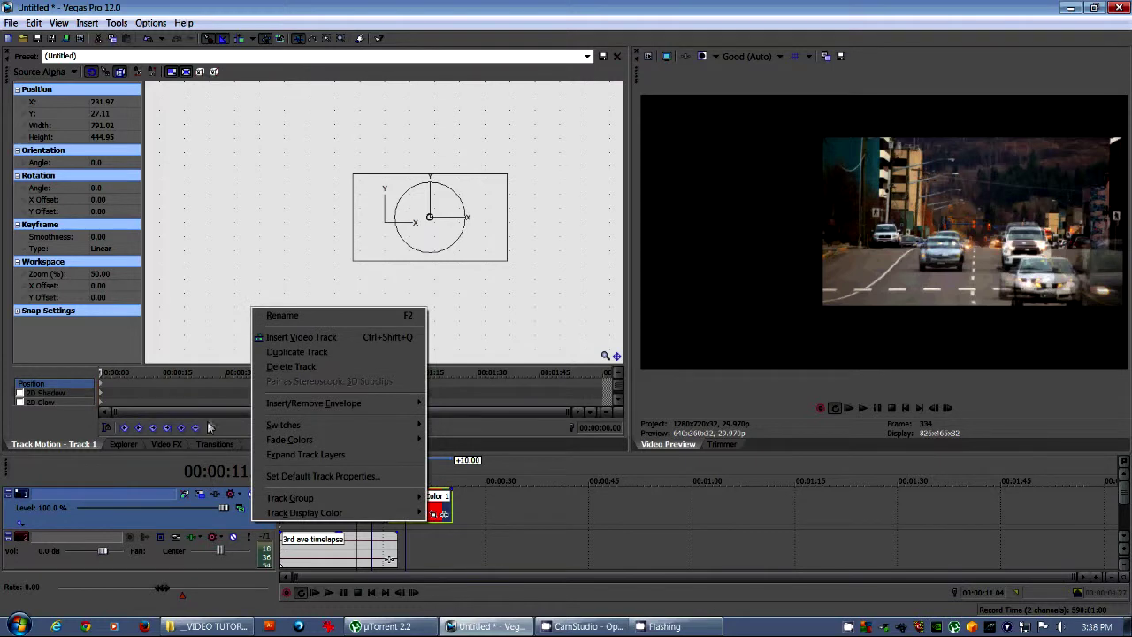
{"action": "left_click", "coordinate": [210, 479]}
{"action": "left_click_drag", "start_coordinate": [222, 452], "coordinate": [228, 397]}
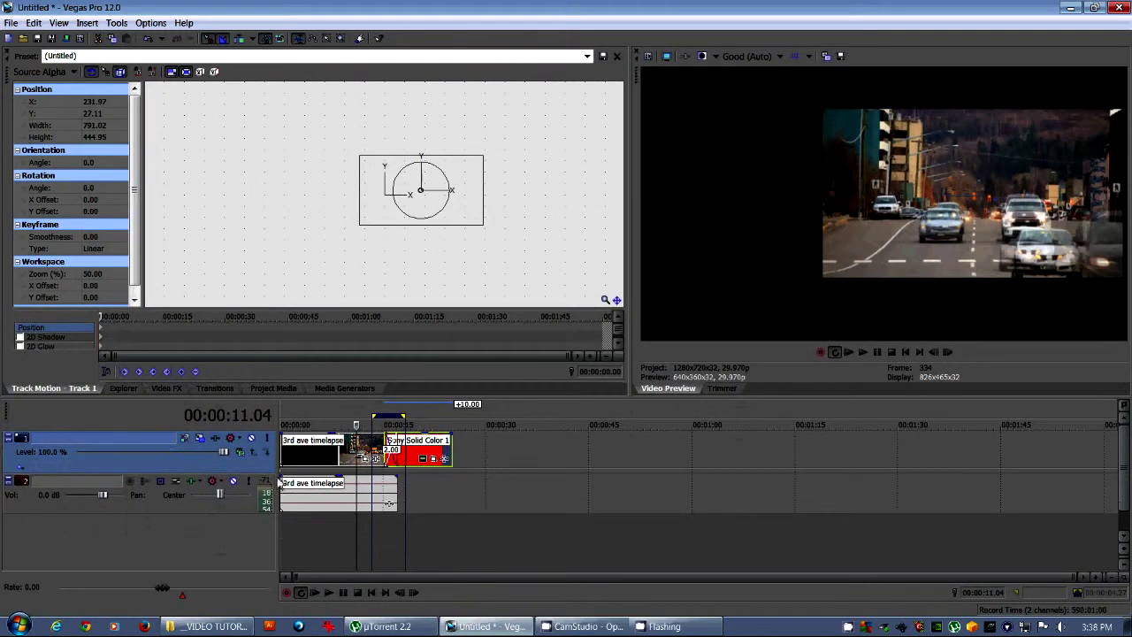
{"action": "left_click", "coordinate": [351, 390]}
{"action": "left_click", "coordinate": [323, 102]}
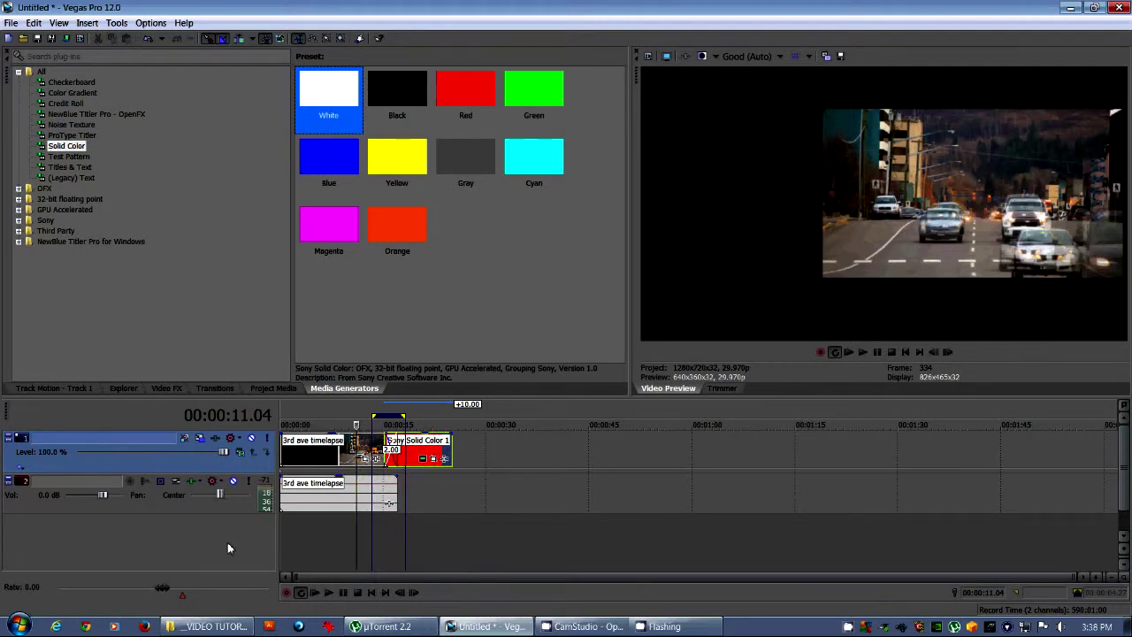
{"action": "left_click_drag", "start_coordinate": [227, 548], "coordinate": [290, 543]}
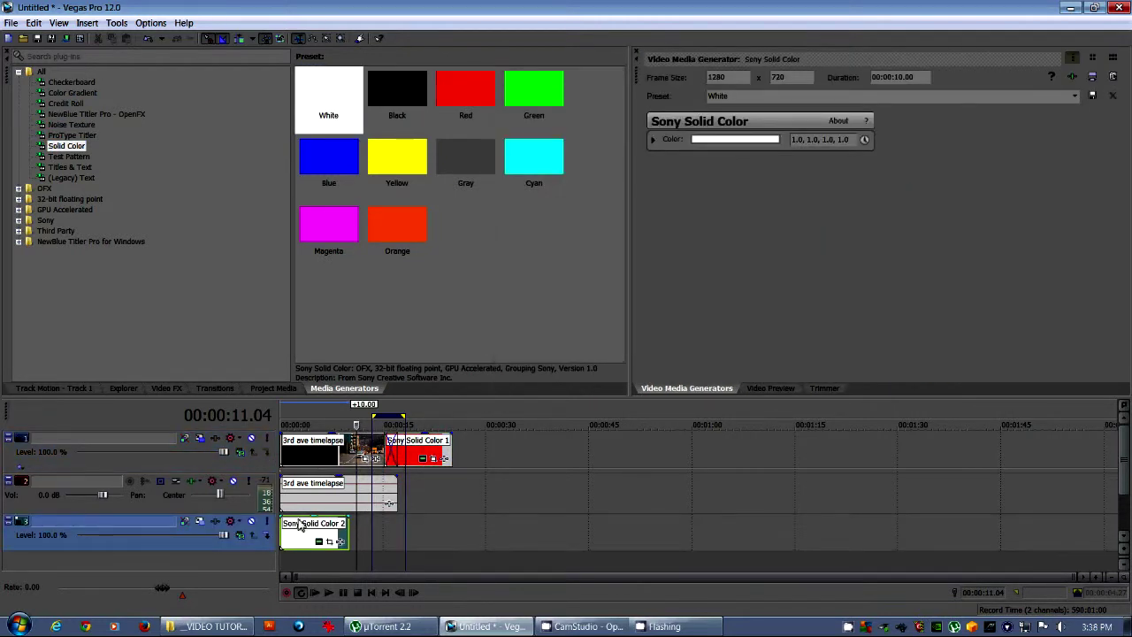
Preview the timelapse over white at 00:00:03.13 and move track 1's motion frame to about X 112, Y 20.
{"action": "left_click", "coordinate": [305, 466]}
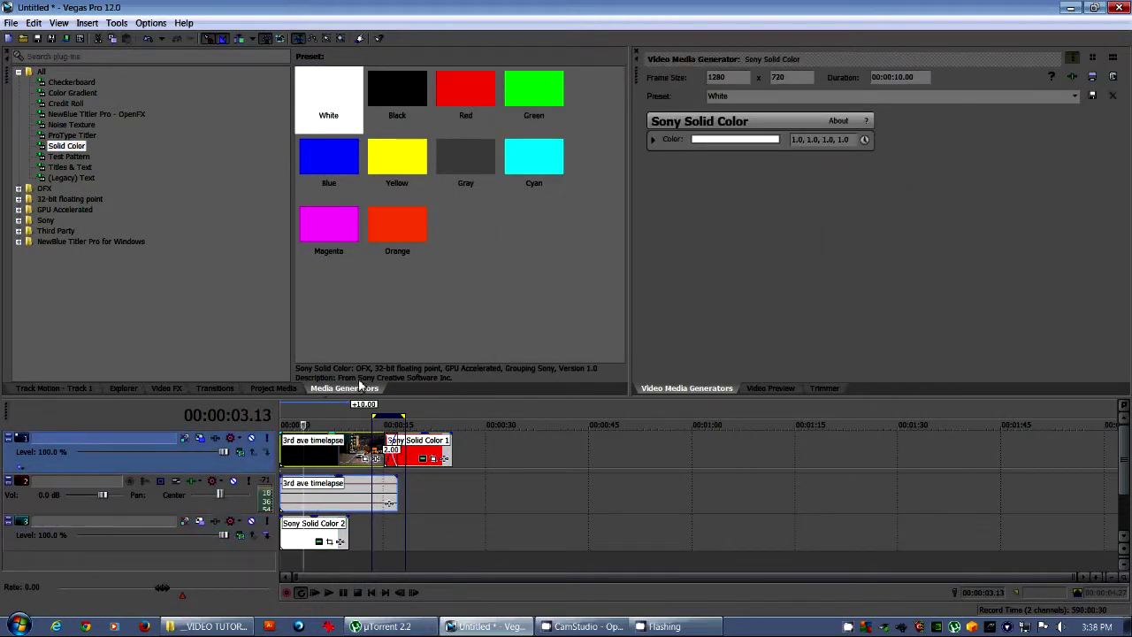
{"action": "left_click", "coordinate": [772, 388]}
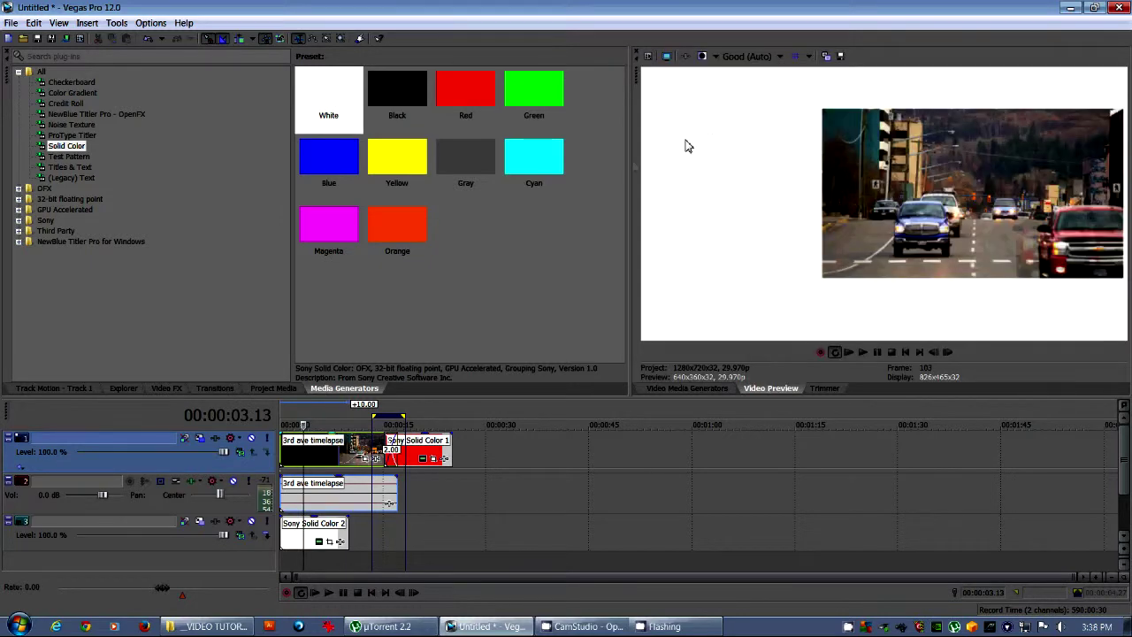
{"action": "left_click_drag", "start_coordinate": [632, 183], "coordinate": [607, 212]}
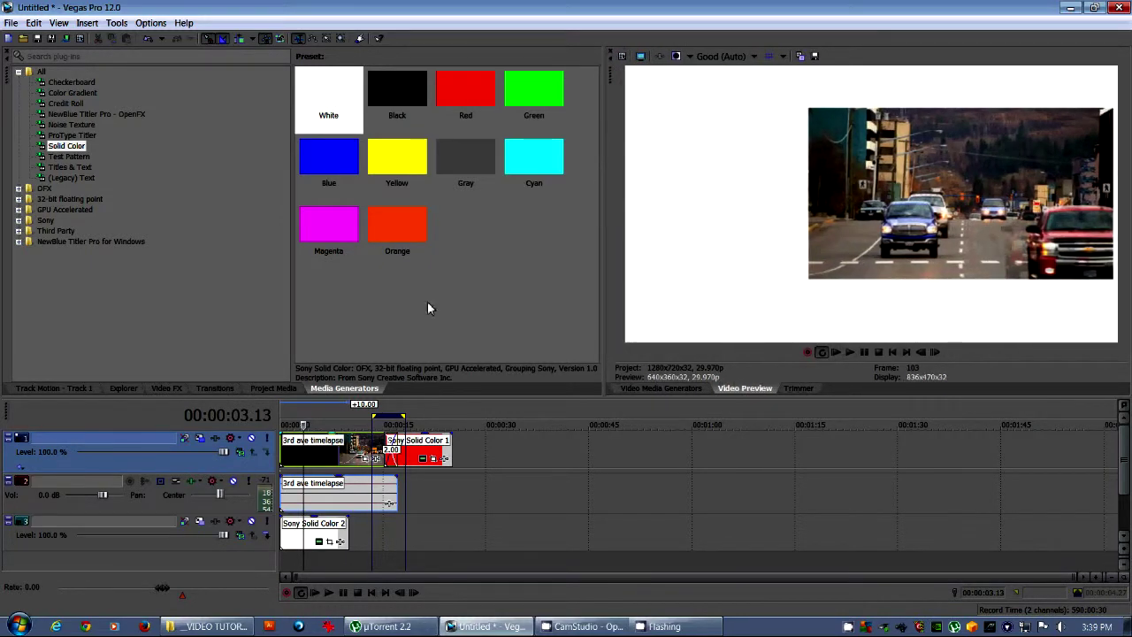
{"action": "left_click", "coordinate": [60, 388]}
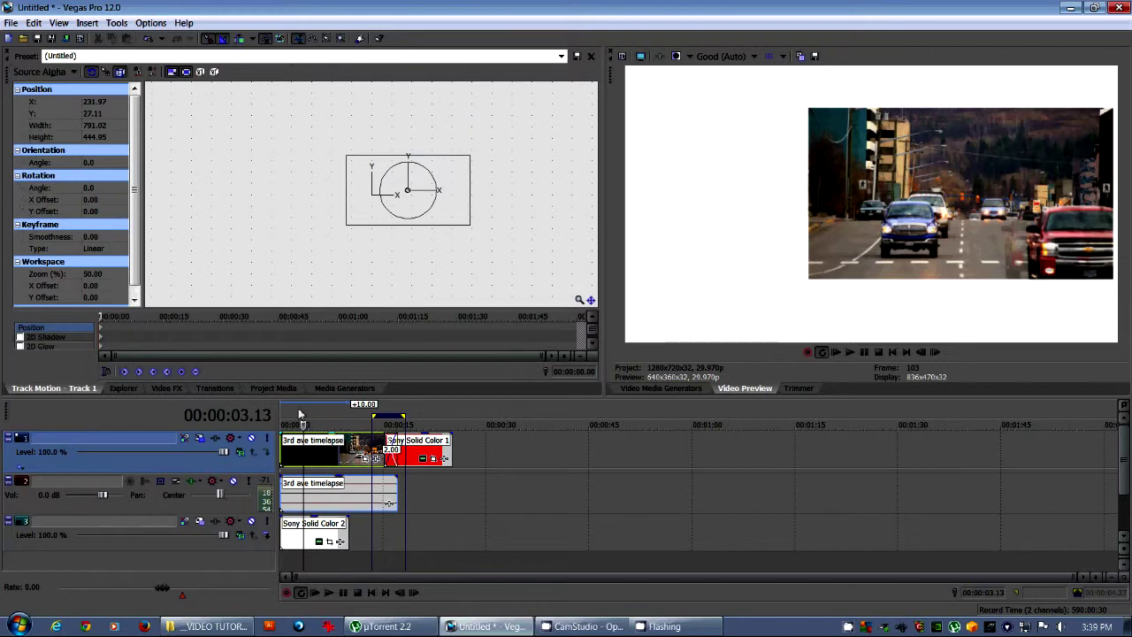
{"action": "mouse_move", "coordinate": [464, 210]}
{"action": "left_mouse_down"}
{"action": "mouse_move", "coordinate": [435, 205]}
{"action": "mouse_move", "coordinate": [445, 209]}
{"action": "left_mouse_up"}
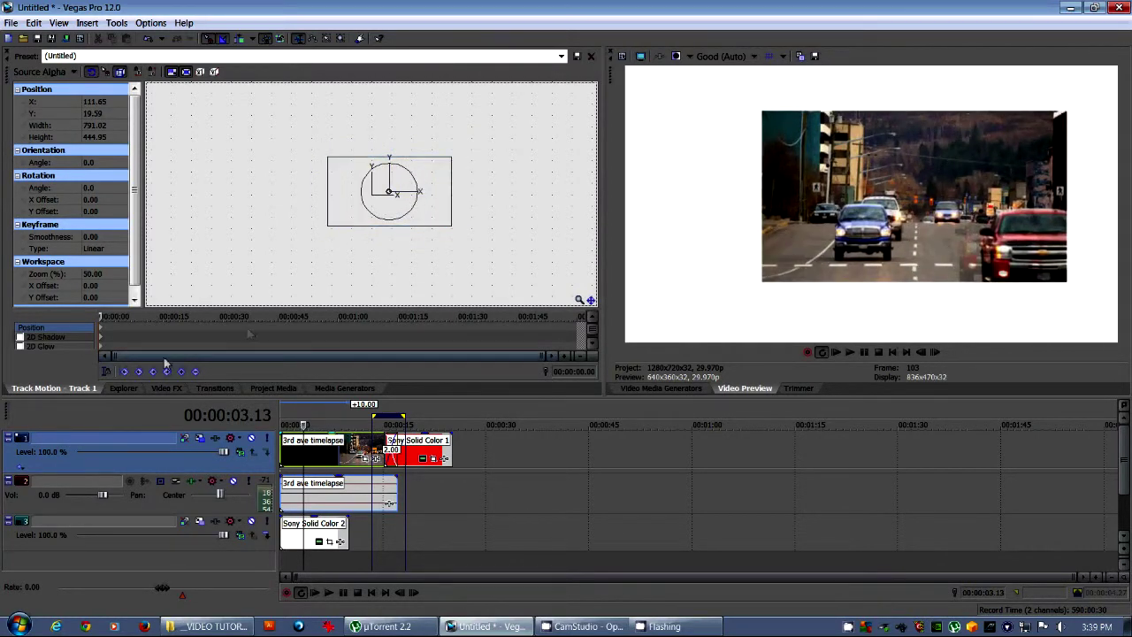
Try the 2D Glow and 2D Shadow effects on track 1's motion, turning each one off again.
{"action": "left_click", "coordinate": [19, 338]}
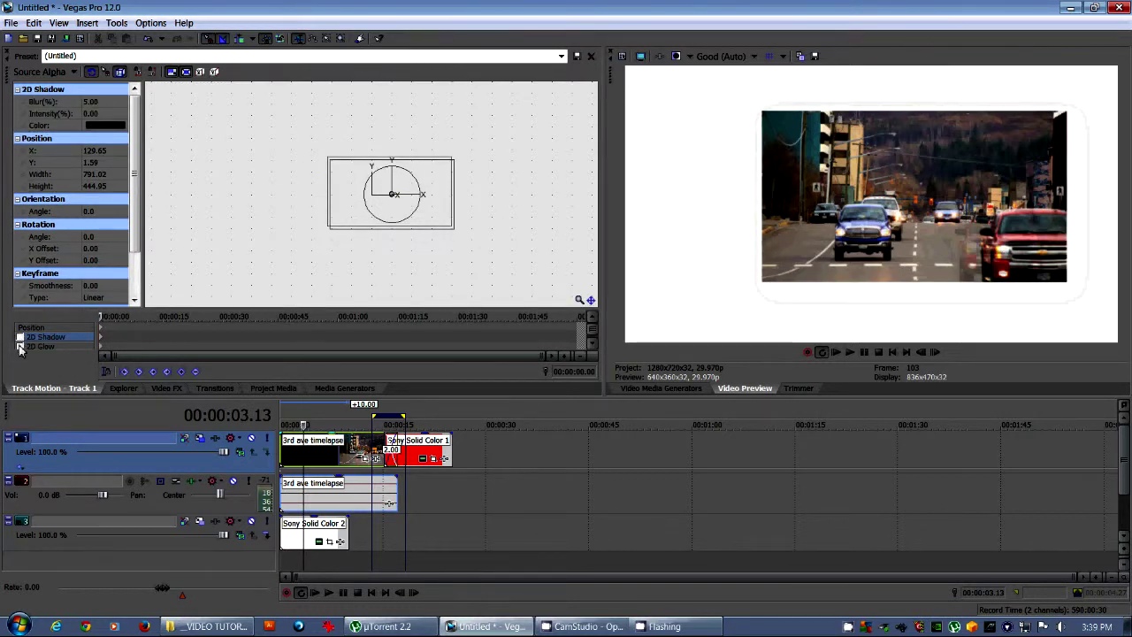
{"action": "left_click", "coordinate": [19, 345]}
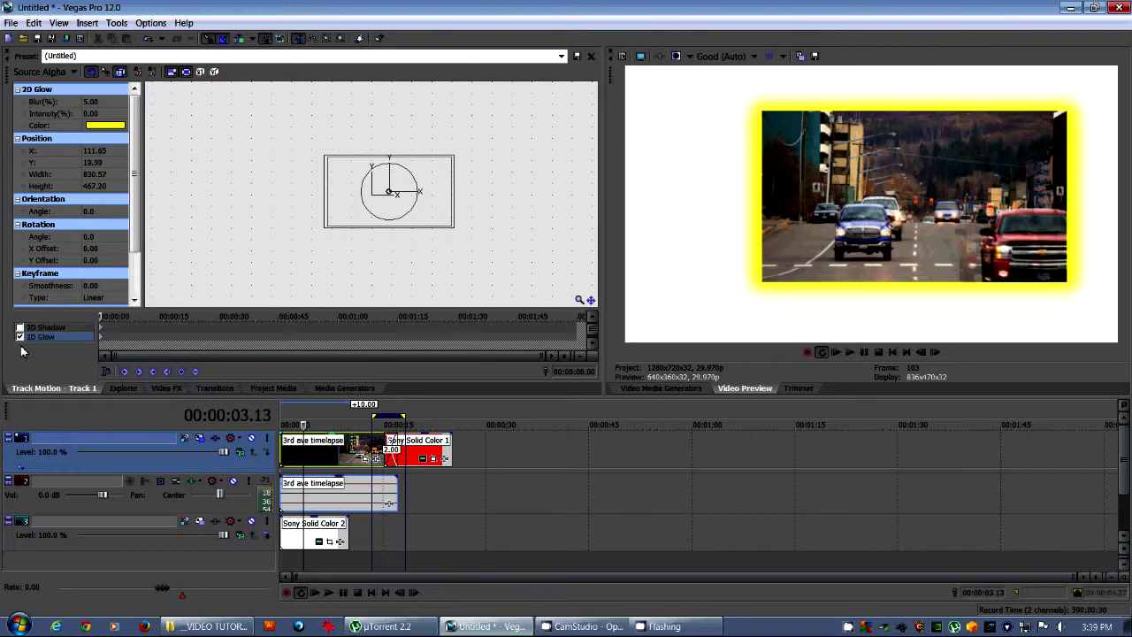
{"action": "left_click", "coordinate": [20, 337]}
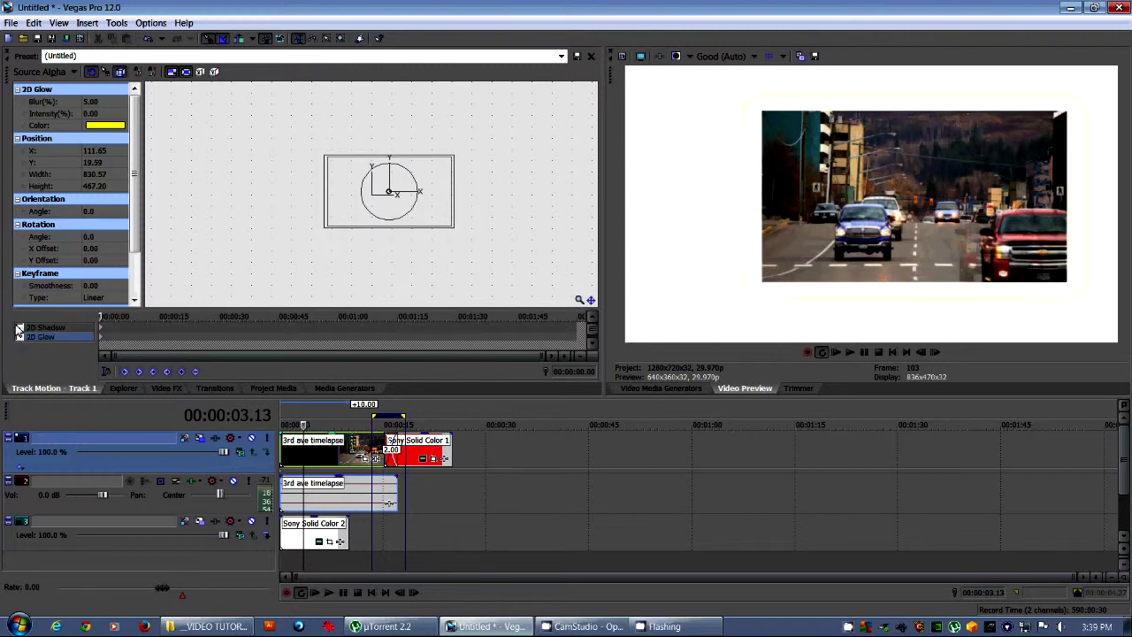
{"action": "left_click", "coordinate": [20, 328]}
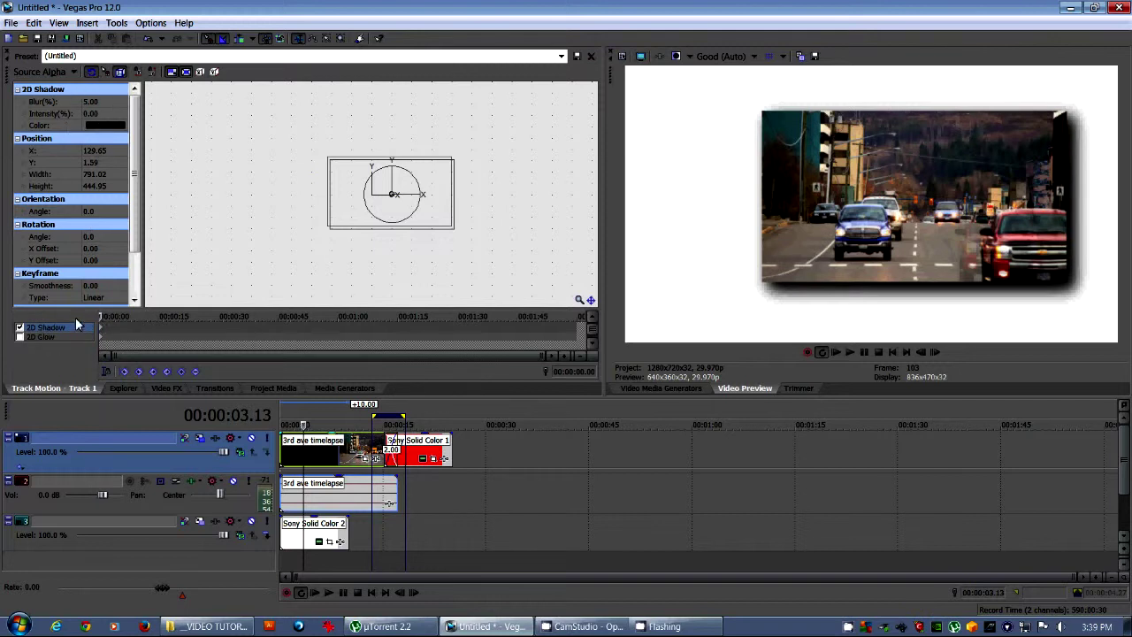
{"action": "left_click", "coordinate": [19, 328]}
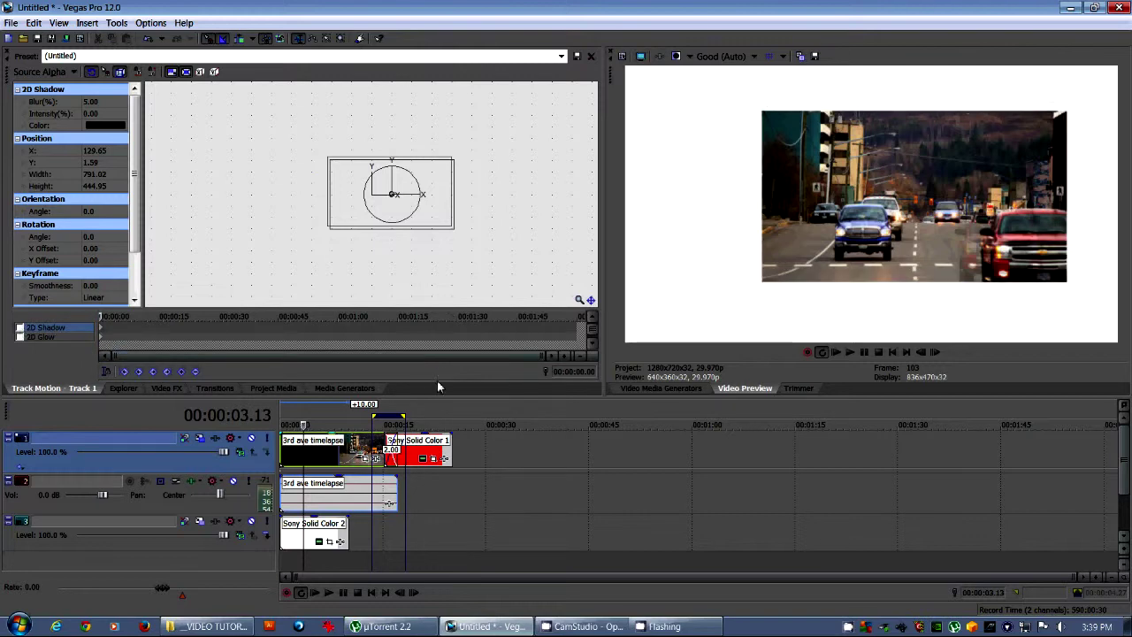
Enlarge the motion workspace and offset track 1's disabled 2D Shadow frame to about X 313, Y 117.
{"action": "left_click_drag", "start_coordinate": [437, 401], "coordinate": [439, 425]}
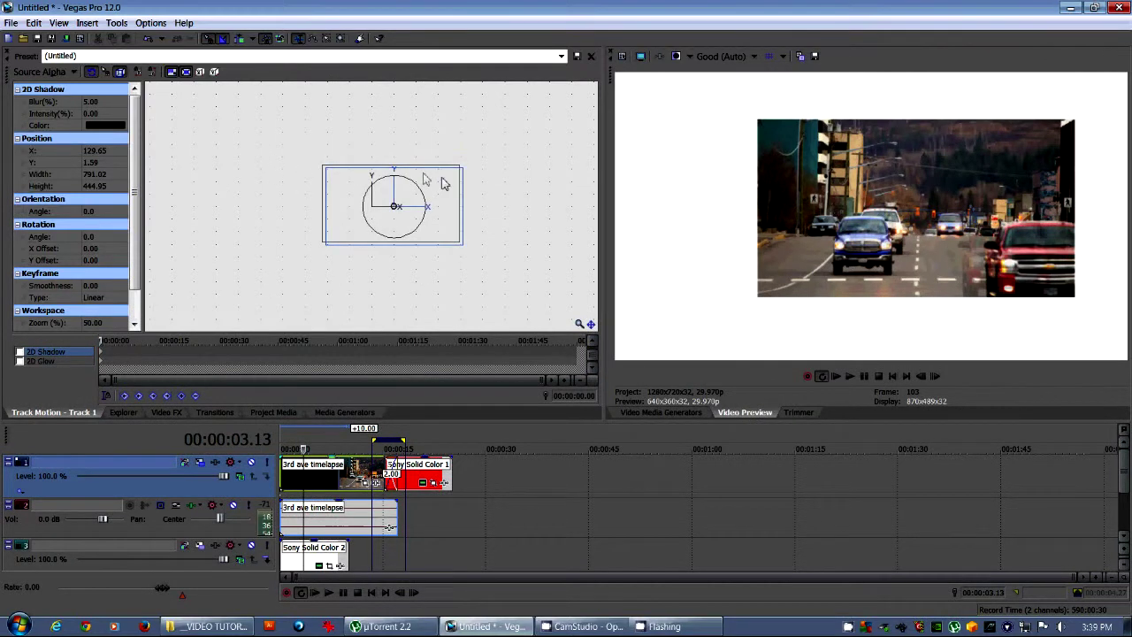
{"action": "mouse_move", "coordinate": [442, 189]}
{"action": "left_mouse_down"}
{"action": "mouse_move", "coordinate": [452, 184]}
{"action": "mouse_move", "coordinate": [431, 200]}
{"action": "left_mouse_up"}
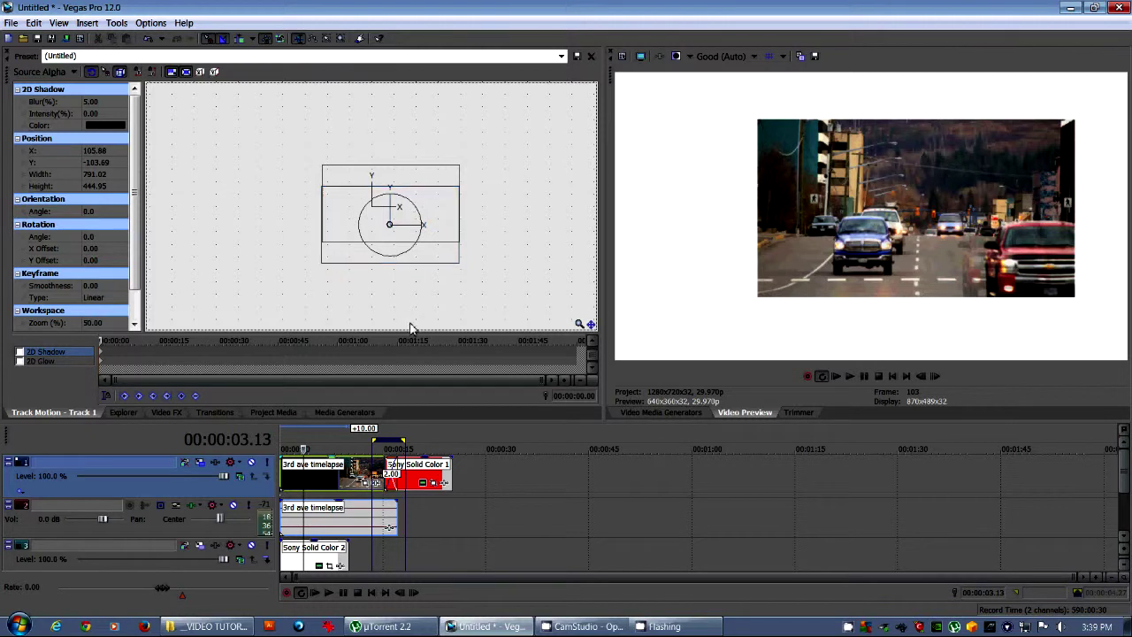
{"action": "left_click", "coordinate": [321, 436]}
{"action": "left_click_drag", "start_coordinate": [405, 245], "coordinate": [481, 186]}
{"action": "left_click_drag", "start_coordinate": [342, 189], "coordinate": [298, 182]}
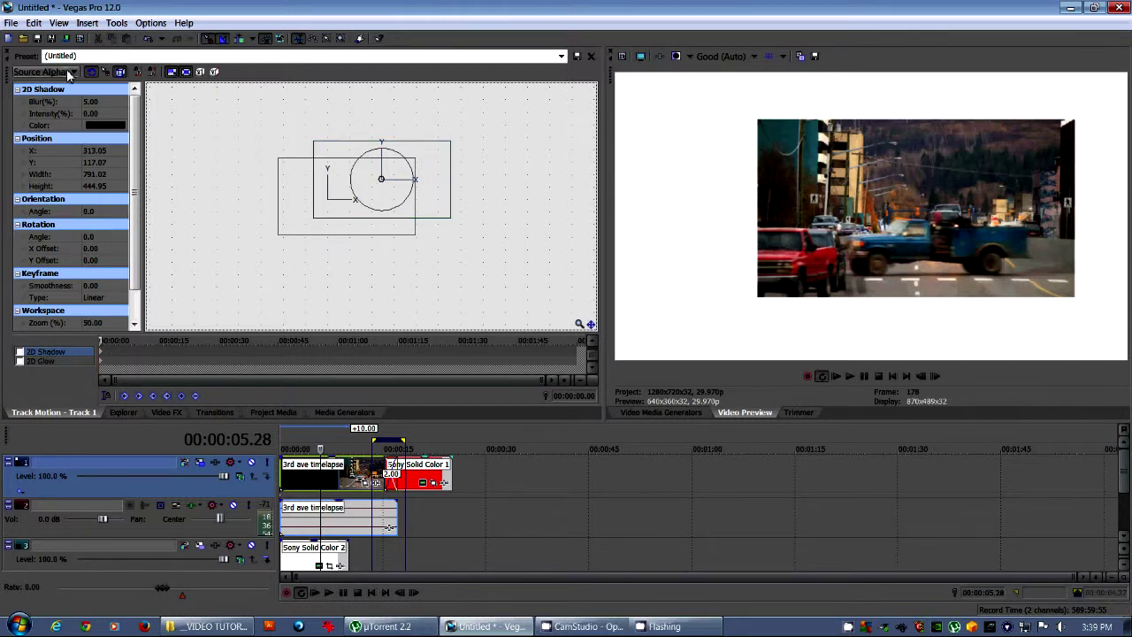
Collapse the 2D Shadow and Position property groups and place the motion keyframe cursor at 00:01:12.24.
{"action": "left_click", "coordinate": [21, 91]}
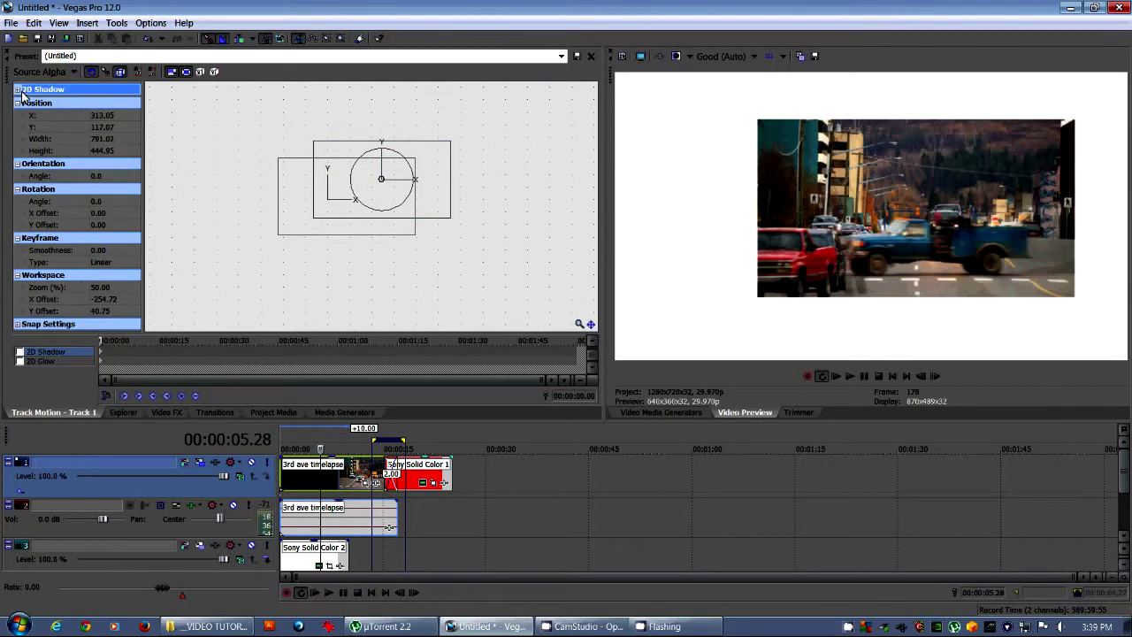
{"action": "left_click", "coordinate": [16, 104]}
{"action": "left_click", "coordinate": [172, 361]}
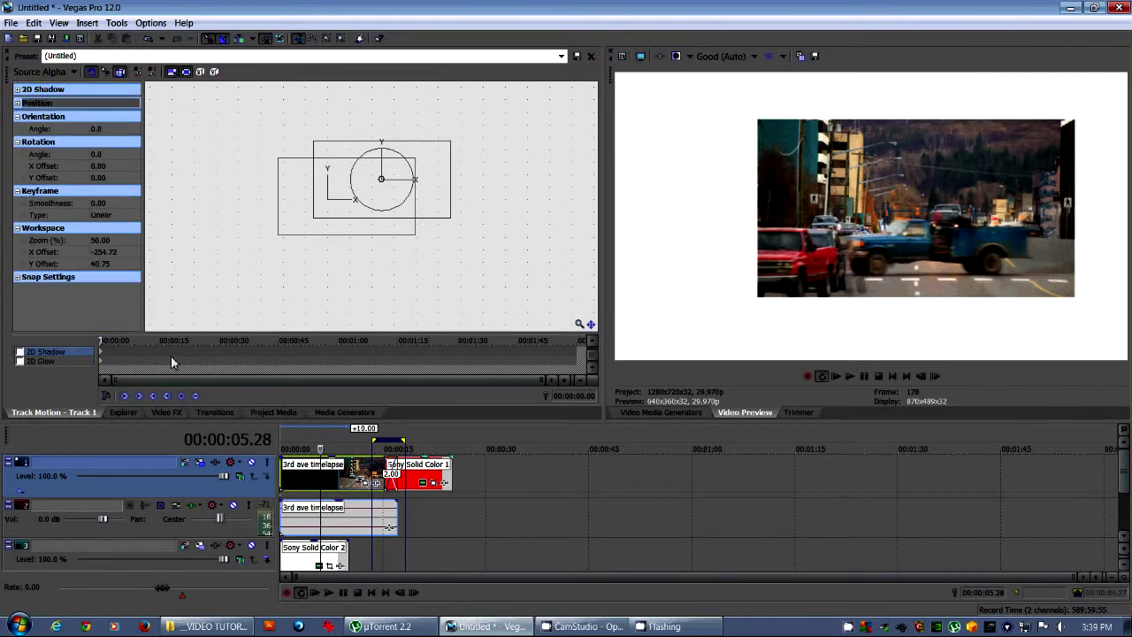
{"action": "left_click", "coordinate": [390, 357]}
Keep track 1's compositing mode at Source Alpha and select its Position keyframe row.
{"action": "left_click", "coordinate": [46, 72]}
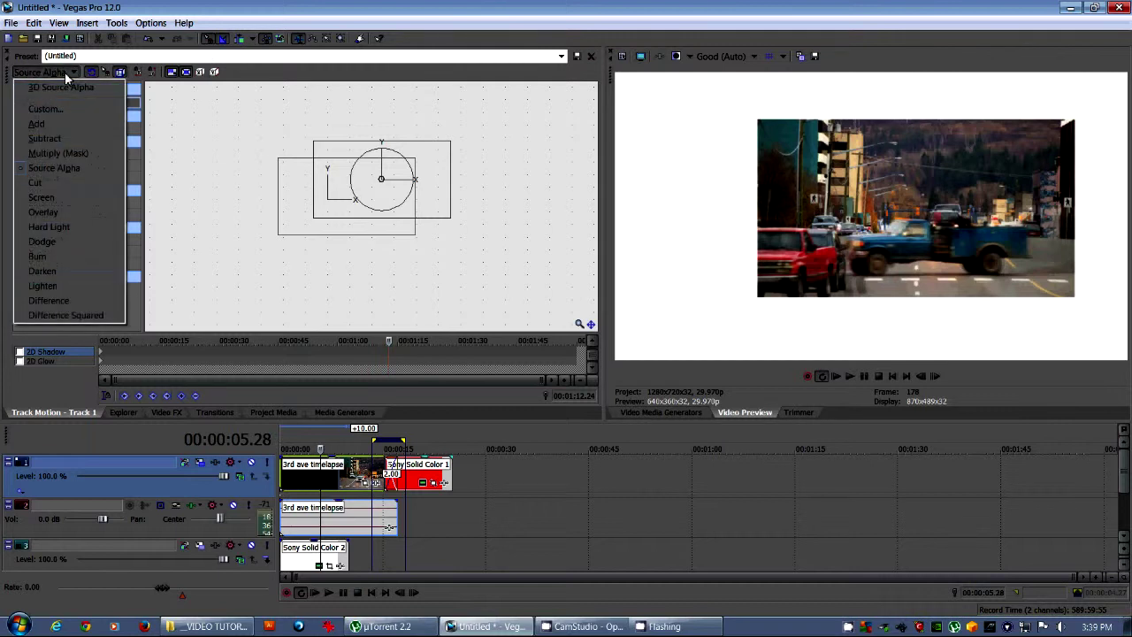
{"action": "left_click", "coordinate": [66, 168]}
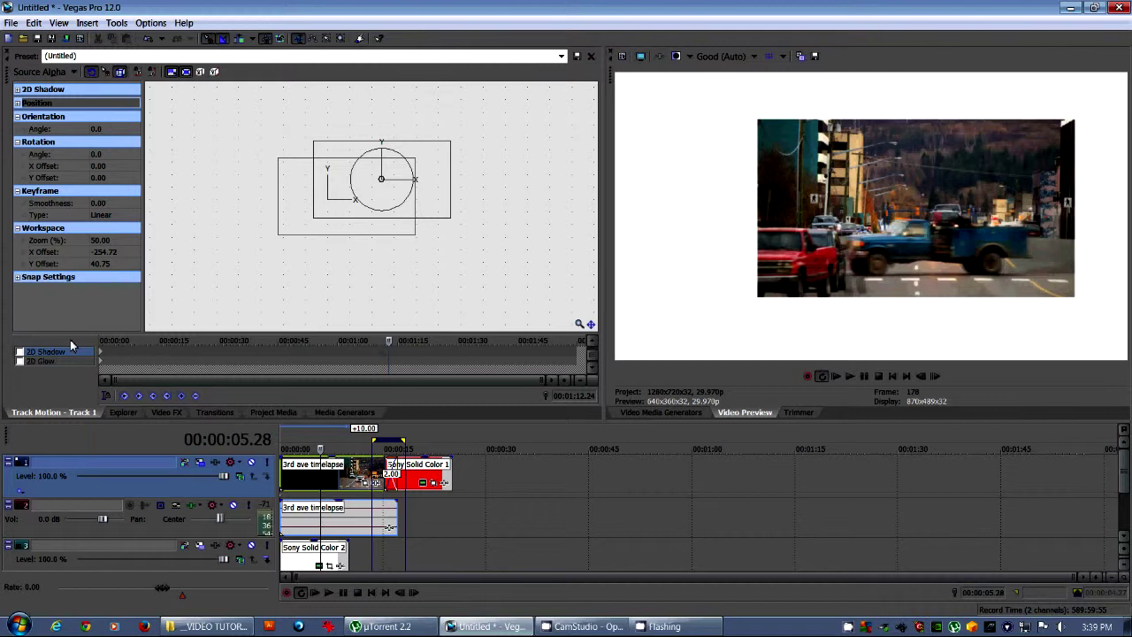
{"action": "left_click_drag", "start_coordinate": [592, 356], "coordinate": [591, 342]}
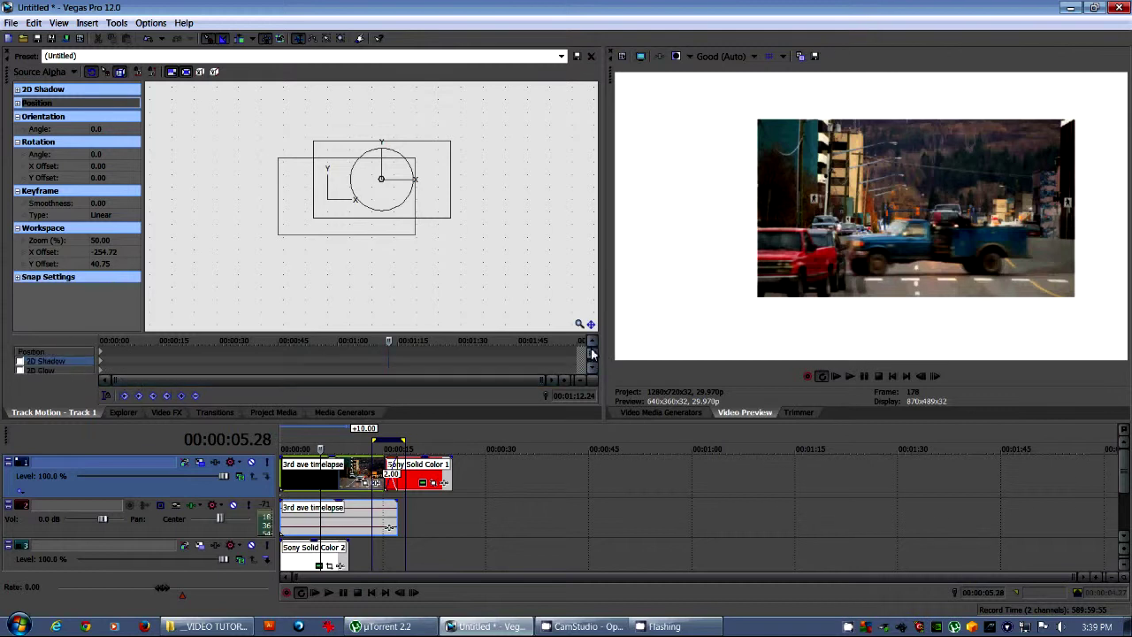
{"action": "left_click", "coordinate": [44, 353]}
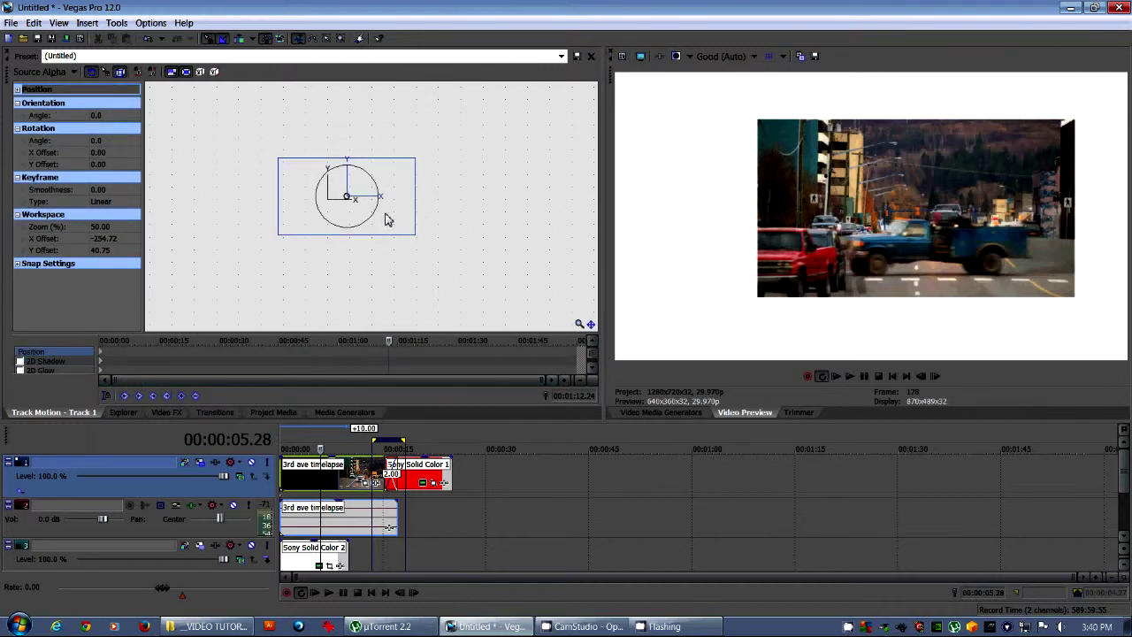
Try adding a Position keyframe at 00:01:12.24 by moving the motion frame, delete it and return to the first keyframe.
{"action": "left_click_drag", "start_coordinate": [384, 184], "coordinate": [343, 192]}
{"action": "left_click", "coordinate": [388, 353]}
{"action": "key", "text": "Delete"}
{"action": "left_click", "coordinate": [102, 356]}
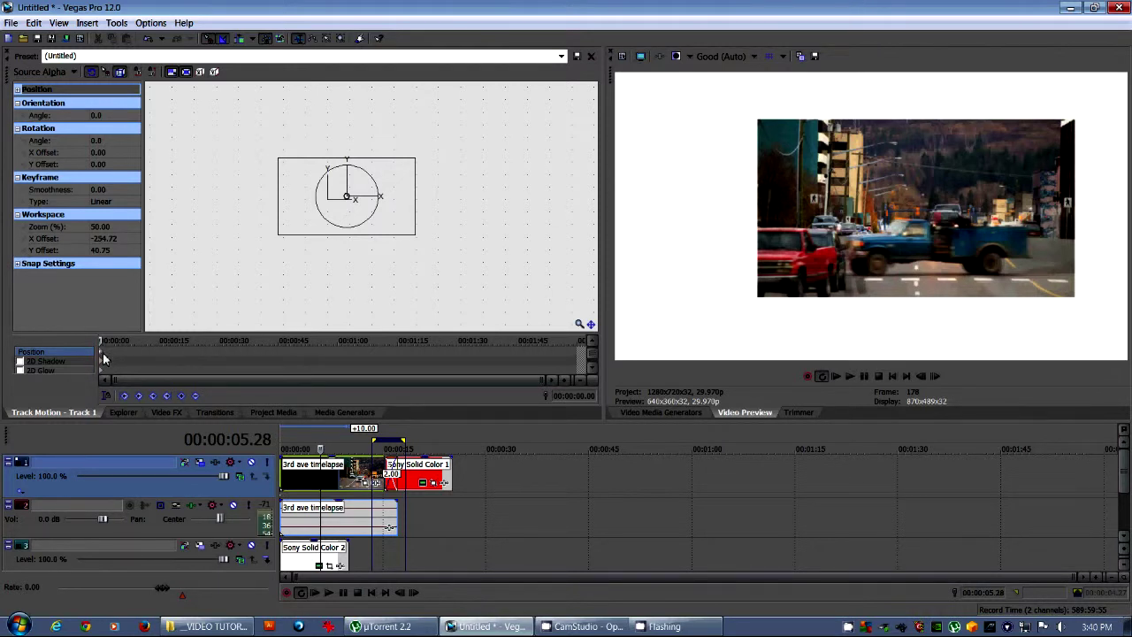
Add track 1 Position keyframes, moving the frame down and left at 00:00:13.09 and rotating it to 27.6° shortly after 00:00:30.
{"action": "left_click_drag", "start_coordinate": [252, 335], "coordinate": [250, 325]}
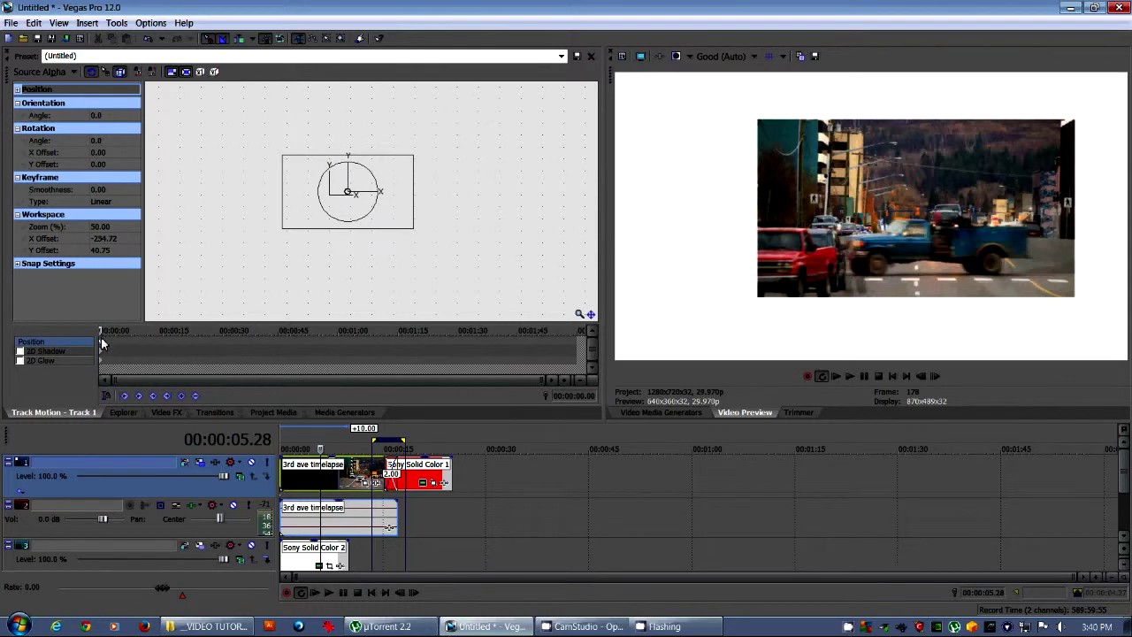
{"action": "left_click", "coordinate": [151, 341]}
{"action": "left_click_drag", "start_coordinate": [374, 222], "coordinate": [357, 235]}
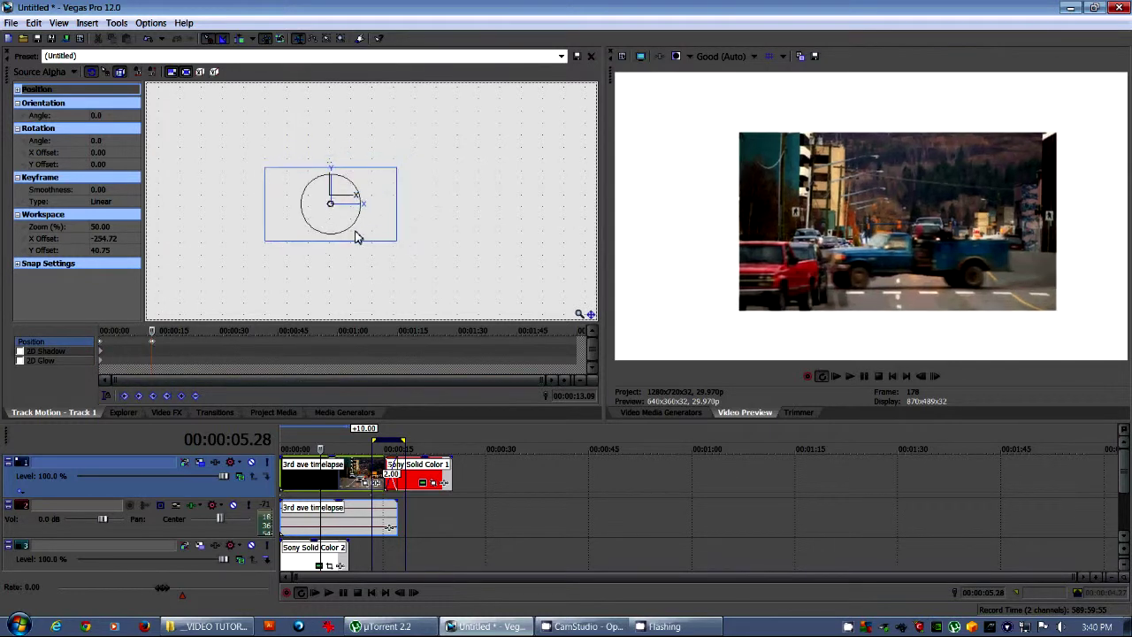
{"action": "left_click", "coordinate": [156, 335]}
{"action": "left_click_drag", "start_coordinate": [155, 331], "coordinate": [233, 331]}
{"action": "left_click_drag", "start_coordinate": [317, 230], "coordinate": [314, 216]}
Move the rotated frame up at 00:00:54.05 and add one more Position keyframe shortly after 00:01:15.
{"action": "left_click", "coordinate": [316, 335]}
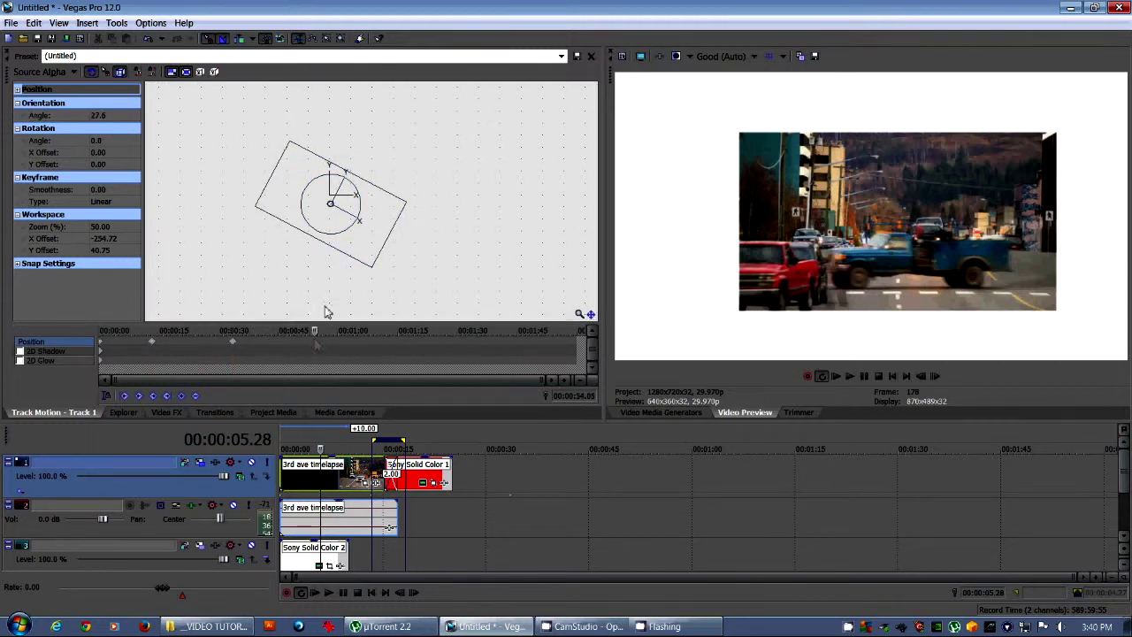
{"action": "left_click_drag", "start_coordinate": [381, 217], "coordinate": [384, 192]}
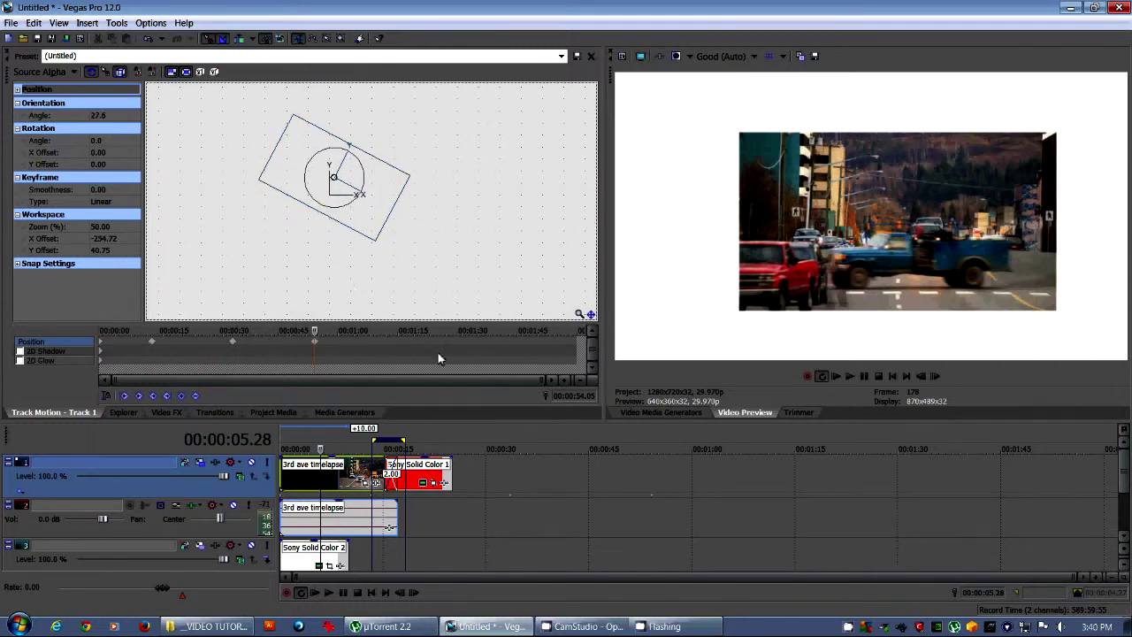
{"action": "right_click", "coordinate": [384, 184]}
{"action": "left_click", "coordinate": [416, 210]}
Play the project from the start to about 00:00:18.00 to review the keyframed track motion.
{"action": "left_click", "coordinate": [116, 342]}
{"action": "left_click", "coordinate": [284, 433]}
{"action": "key", "text": "space"}
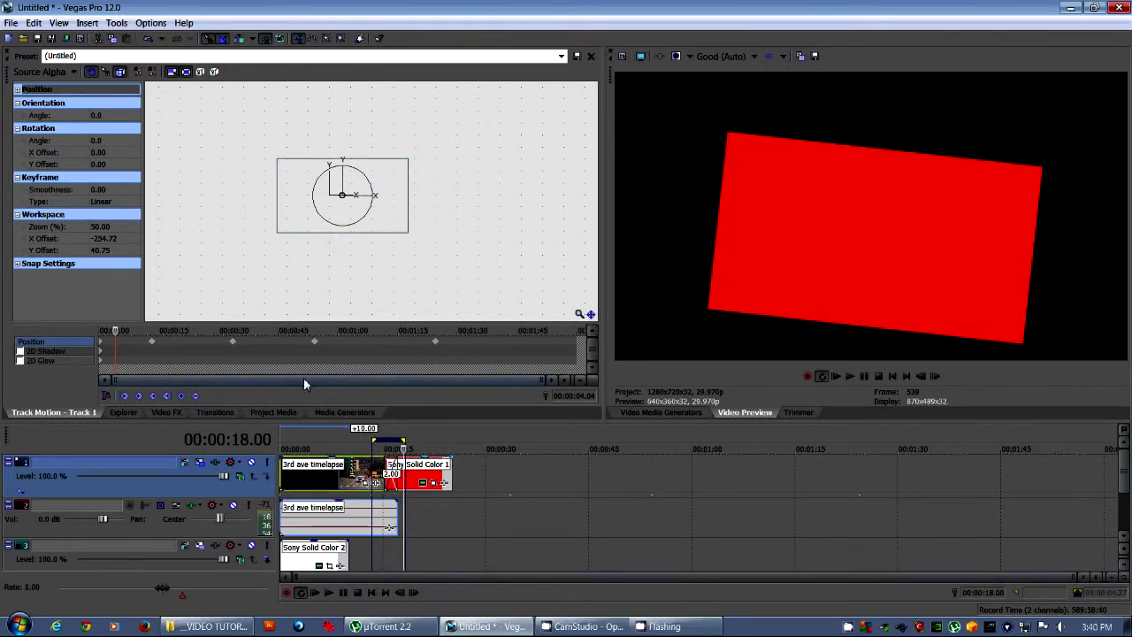
Turn on cursor syncing with the timeline and inspect the frame near 00:00:02.02 and at the later Position keyframes.
{"action": "left_click", "coordinate": [105, 397]}
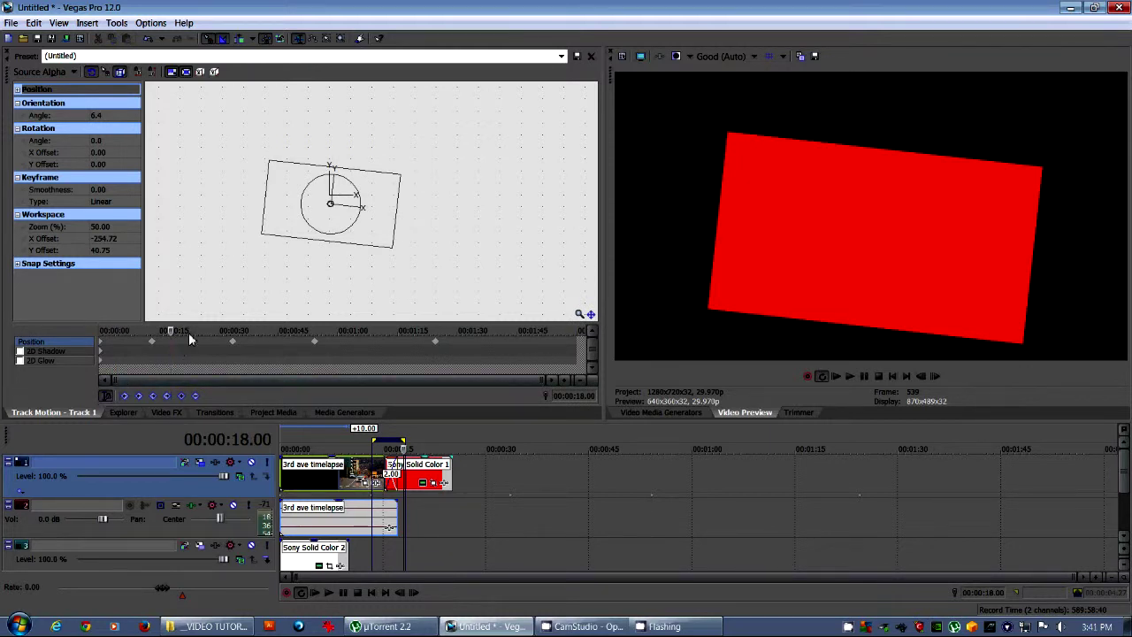
{"action": "left_click_drag", "start_coordinate": [174, 339], "coordinate": [110, 337]}
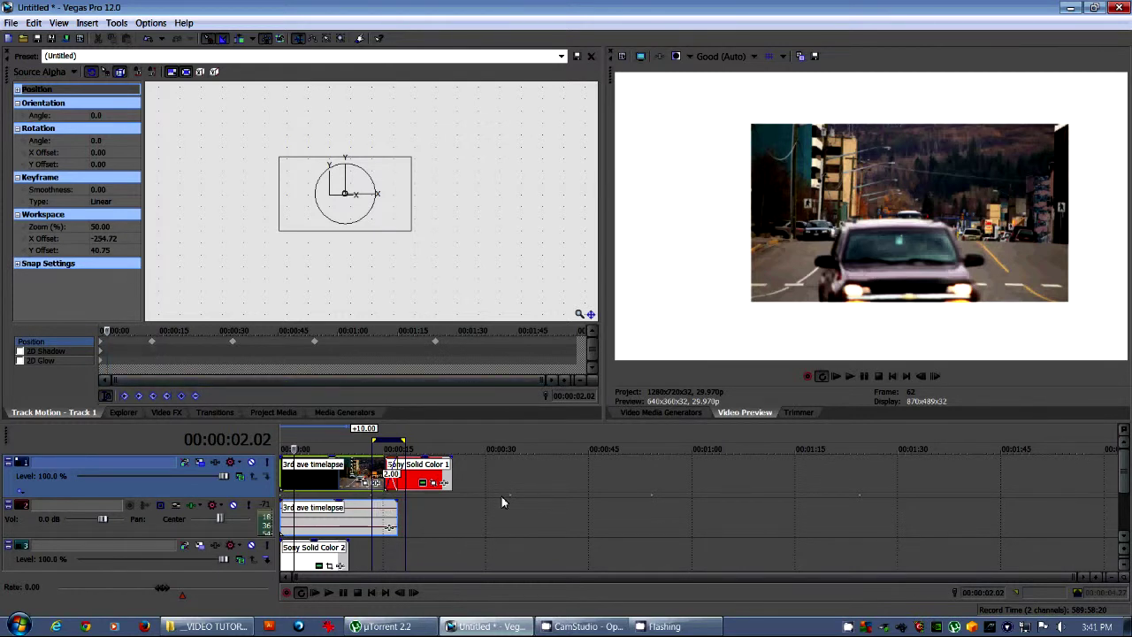
{"action": "left_click", "coordinate": [651, 498]}
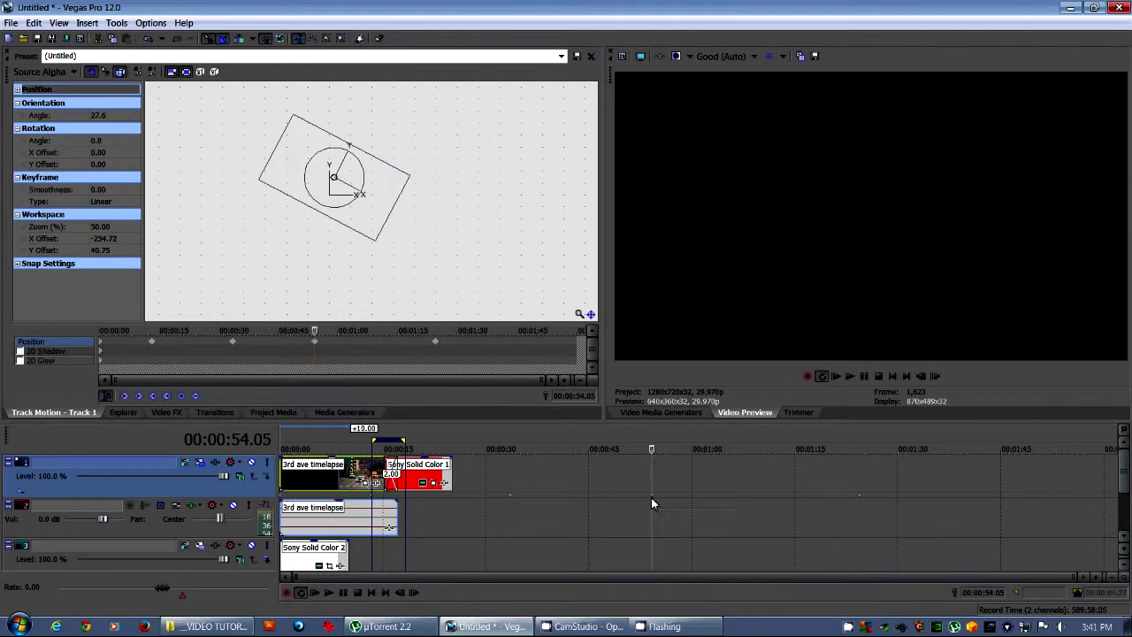
{"action": "left_click", "coordinate": [860, 498]}
Add a Position keyframe at 00:00:08.15 by scaling track 1's motion frame down about its centre.
{"action": "left_click", "coordinate": [419, 475]}
{"action": "left_click", "coordinate": [339, 439]}
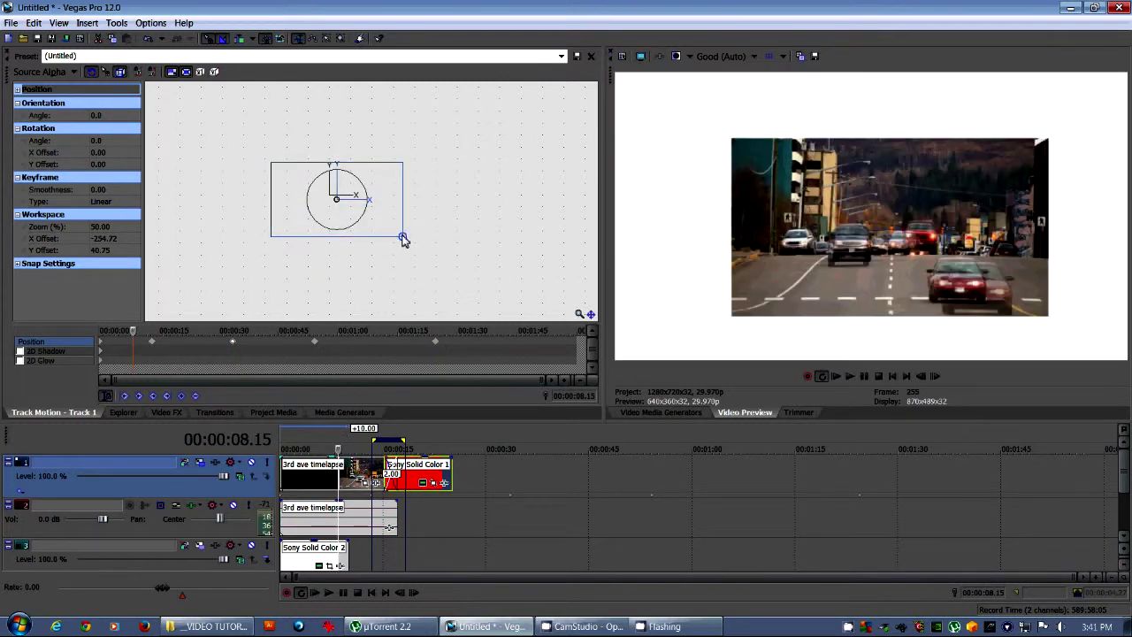
{"action": "left_click_drag", "start_coordinate": [402, 237], "coordinate": [386, 227]}
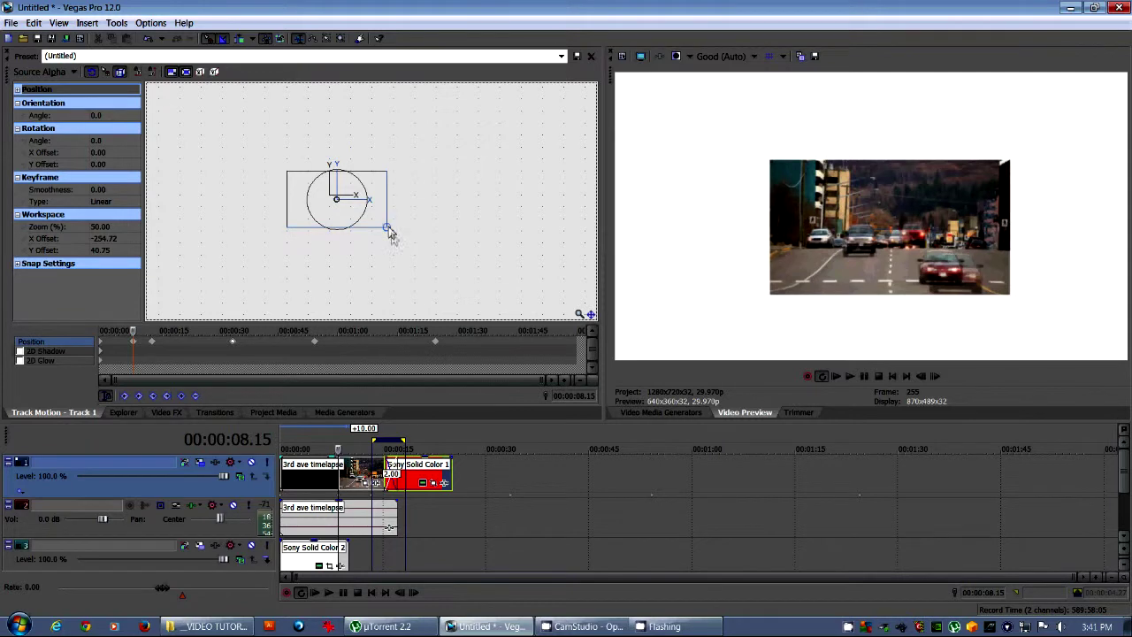
Turn off loop playback and select the time range from about 00:00:03.18 to 00:00:08.07.
{"action": "left_click", "coordinate": [319, 441]}
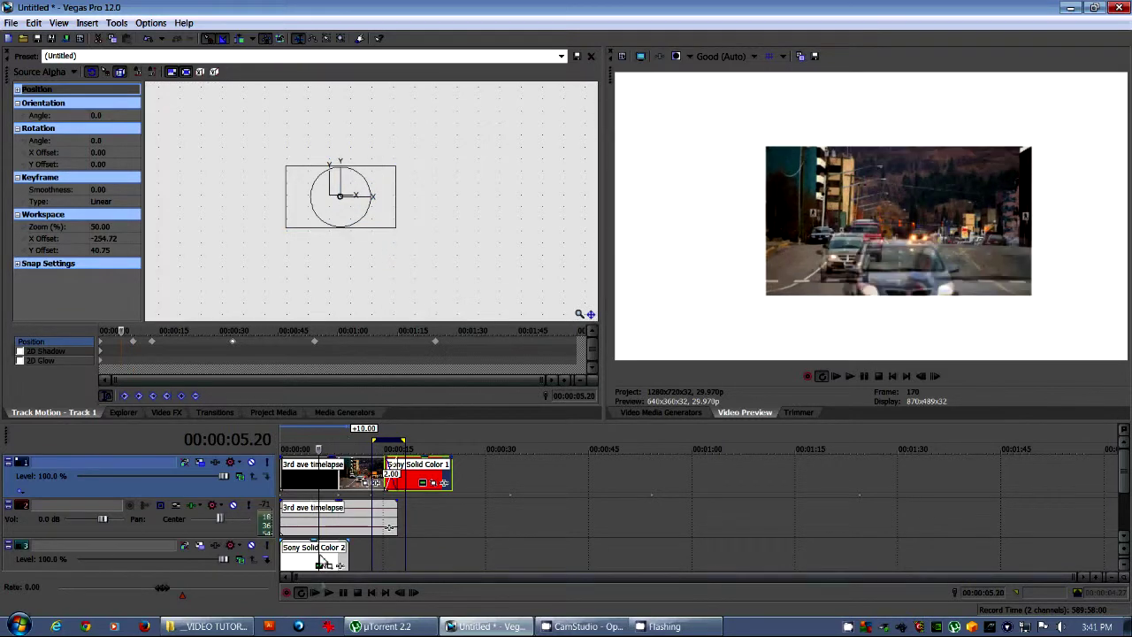
{"action": "left_click", "coordinate": [299, 592]}
{"action": "left_click_drag", "start_coordinate": [330, 438], "coordinate": [303, 440]}
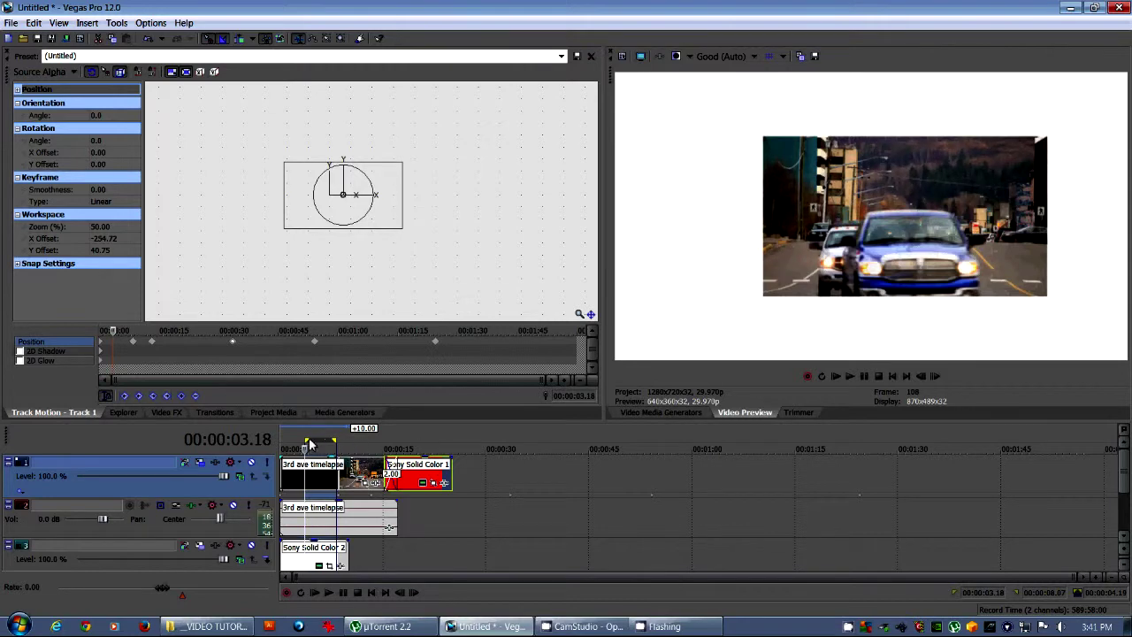
Delete all of track 1's Position keyframes after the first and turn off cursor syncing.
{"action": "left_click", "coordinate": [423, 347]}
{"action": "left_click_drag", "start_coordinate": [421, 349], "coordinate": [127, 346]}
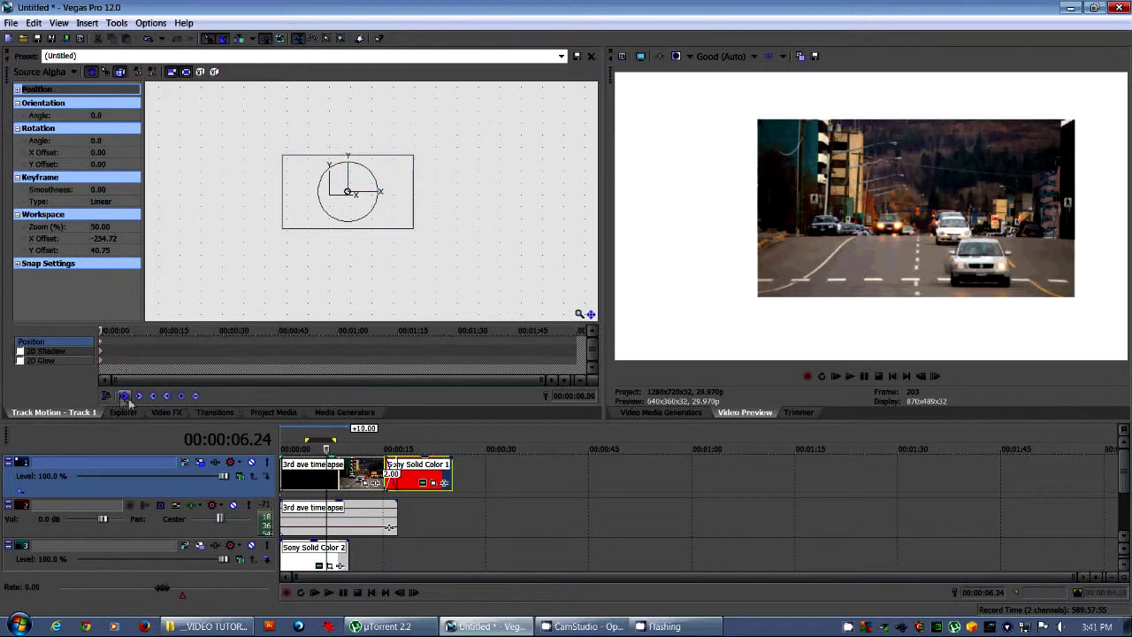
Widen the video preview and move track 1's motion frame to the picture's left edge, viewing the timelapse at 00:00:05.09.
{"action": "left_click_drag", "start_coordinate": [384, 223], "coordinate": [351, 212]}
{"action": "left_click_drag", "start_coordinate": [603, 200], "coordinate": [537, 201]}
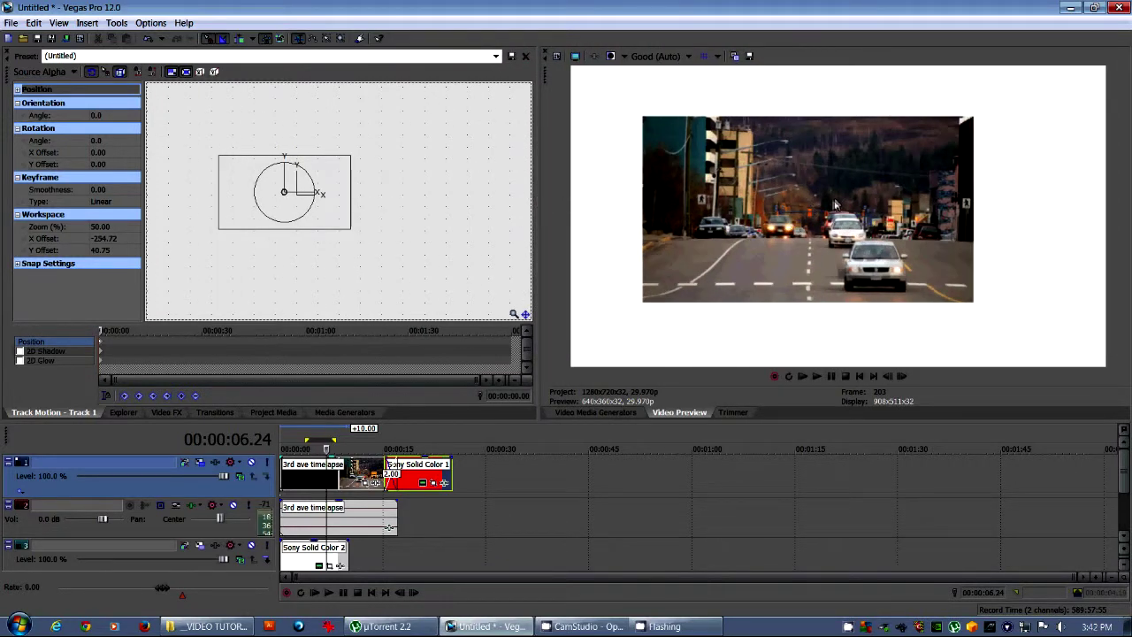
{"action": "left_click", "coordinate": [316, 468]}
{"action": "left_click_drag", "start_coordinate": [328, 209], "coordinate": [310, 215]}
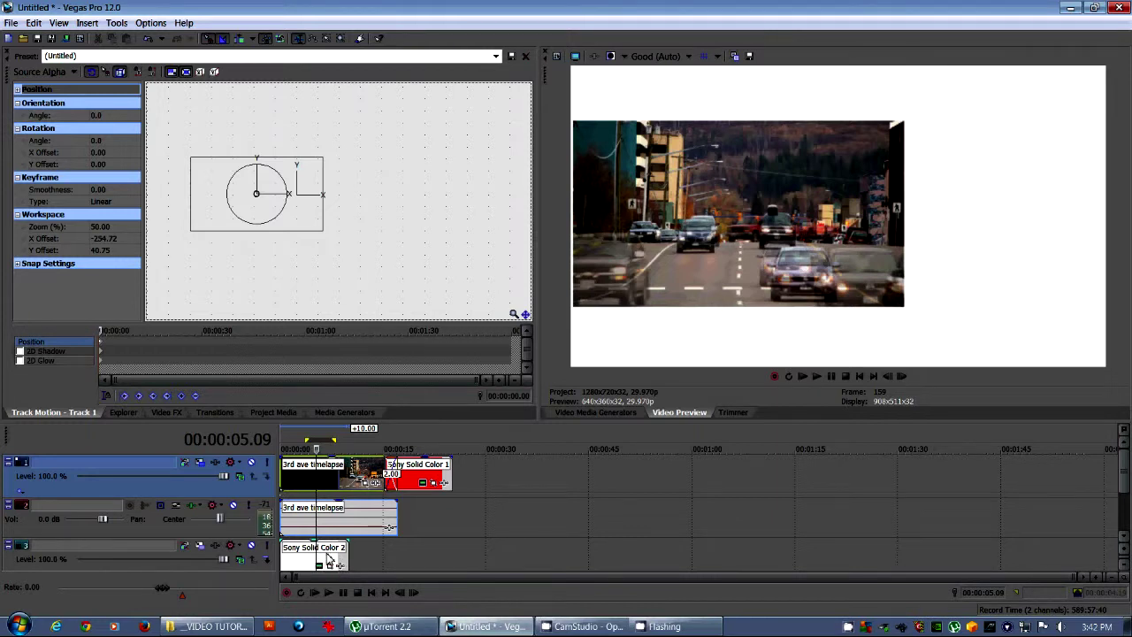
Move the white solid color track above the timelapse's audio track and place the cursor at 00:00:04.01.
{"action": "left_click", "coordinate": [320, 557]}
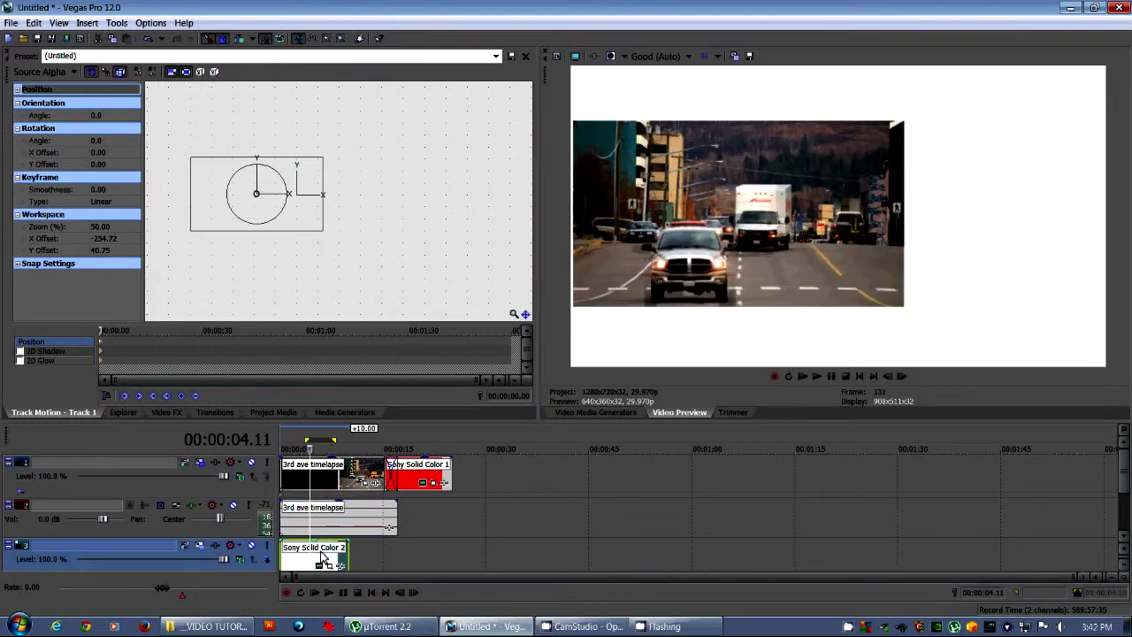
{"action": "left_click_drag", "start_coordinate": [12, 563], "coordinate": [27, 509]}
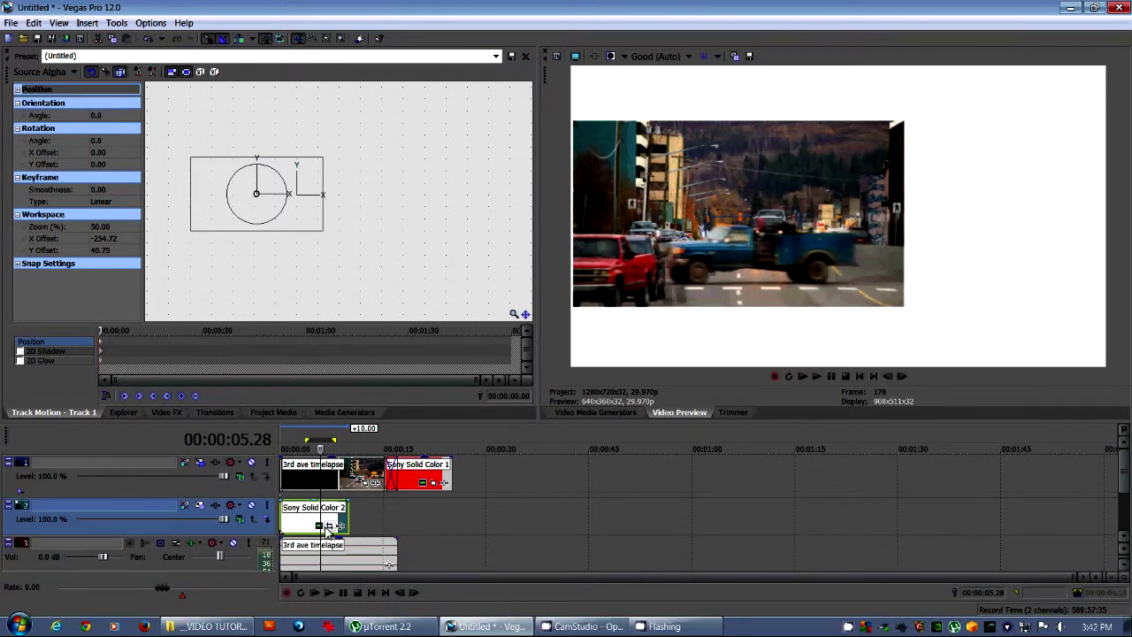
{"action": "left_click", "coordinate": [307, 526]}
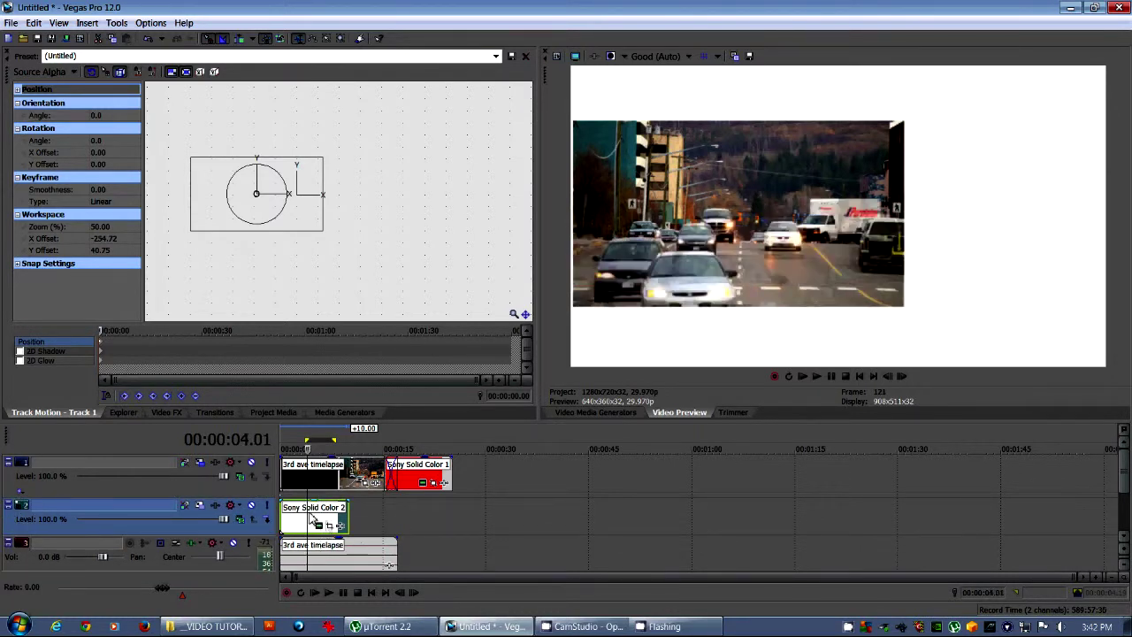
Try to enlarge track 2's motion frame about its centre in Track Motion, well beyond the project frame.
{"action": "left_click", "coordinate": [200, 505]}
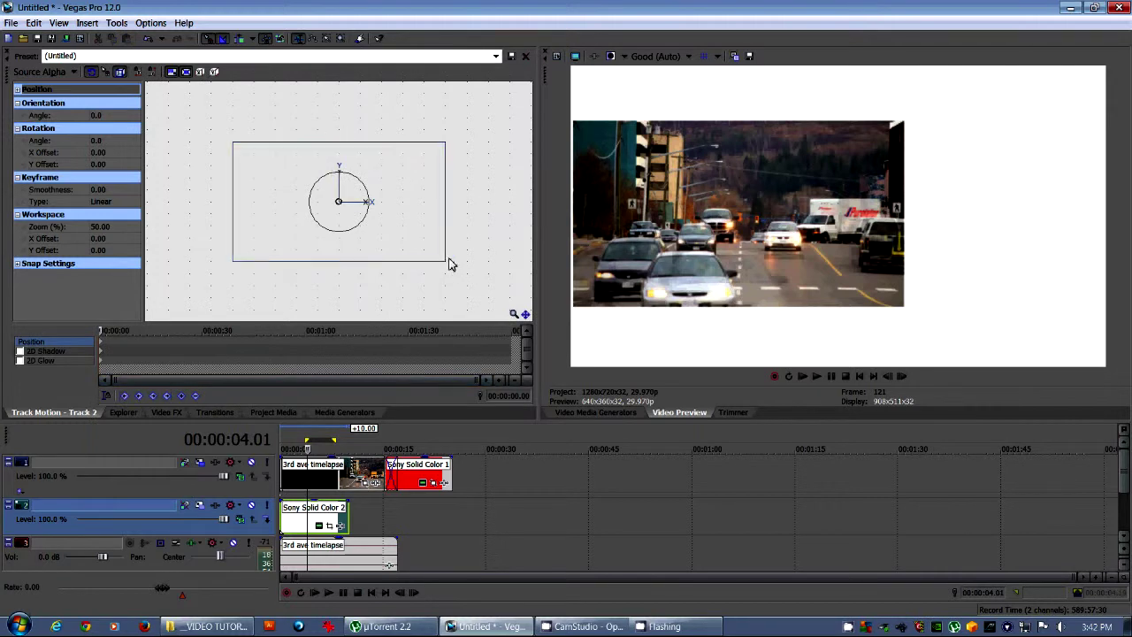
{"action": "left_click_drag", "start_coordinate": [445, 263], "coordinate": [524, 349]}
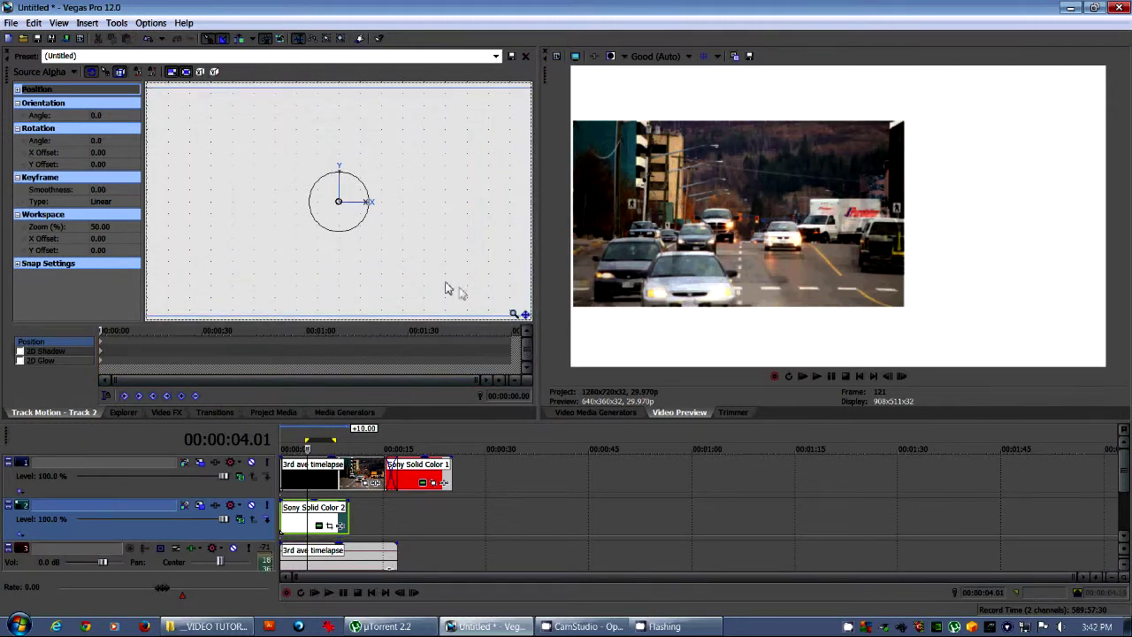
{"action": "scroll", "coordinate": [427, 253], "scroll_direction": "down", "scroll_amount": 3}
{"action": "left_click_drag", "start_coordinate": [405, 241], "coordinate": [468, 294]}
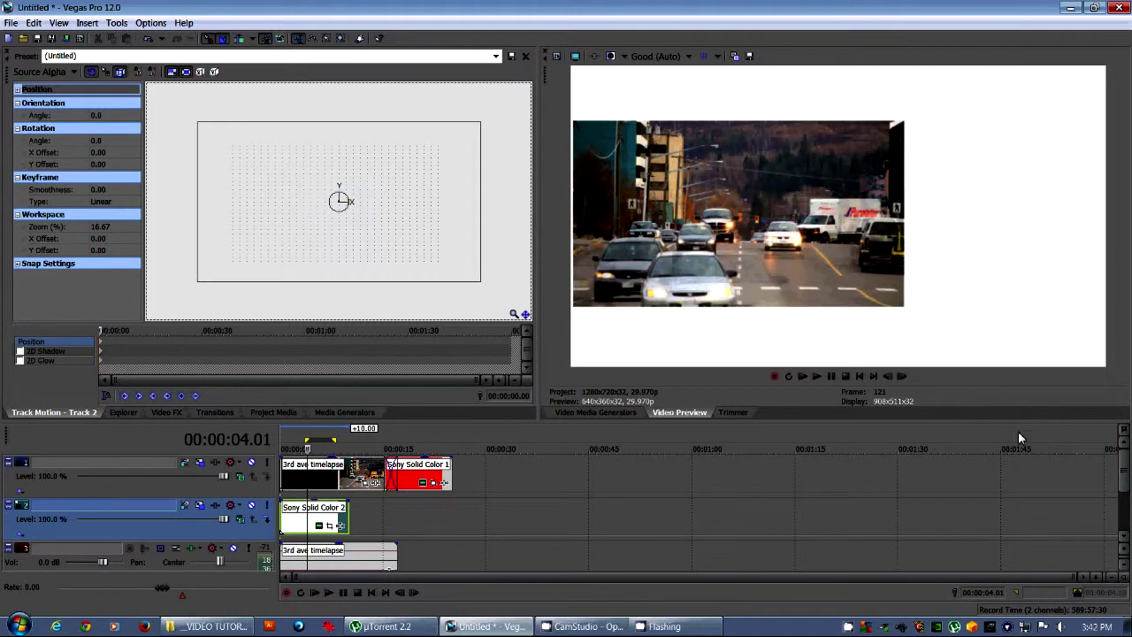
Replace the Sony Solid Color 2 clip on track 2 with only the video of blue sky sunset trees.mov.
{"action": "left_click", "coordinate": [315, 513]}
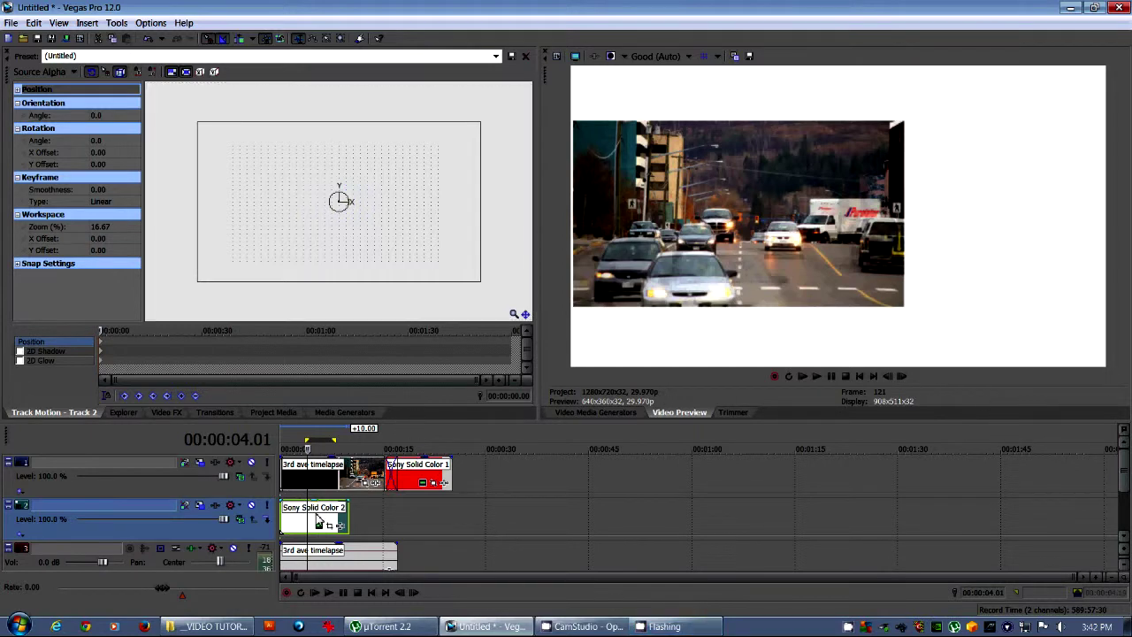
{"action": "key", "text": "Delete"}
{"action": "left_click", "coordinate": [123, 413]}
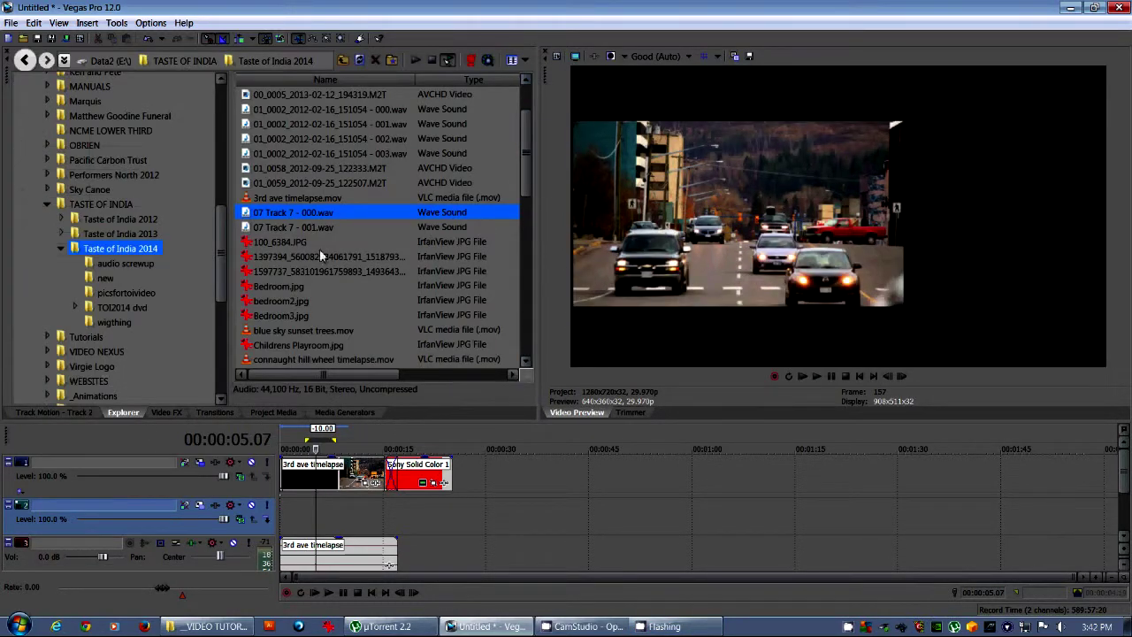
{"action": "left_click", "coordinate": [322, 332]}
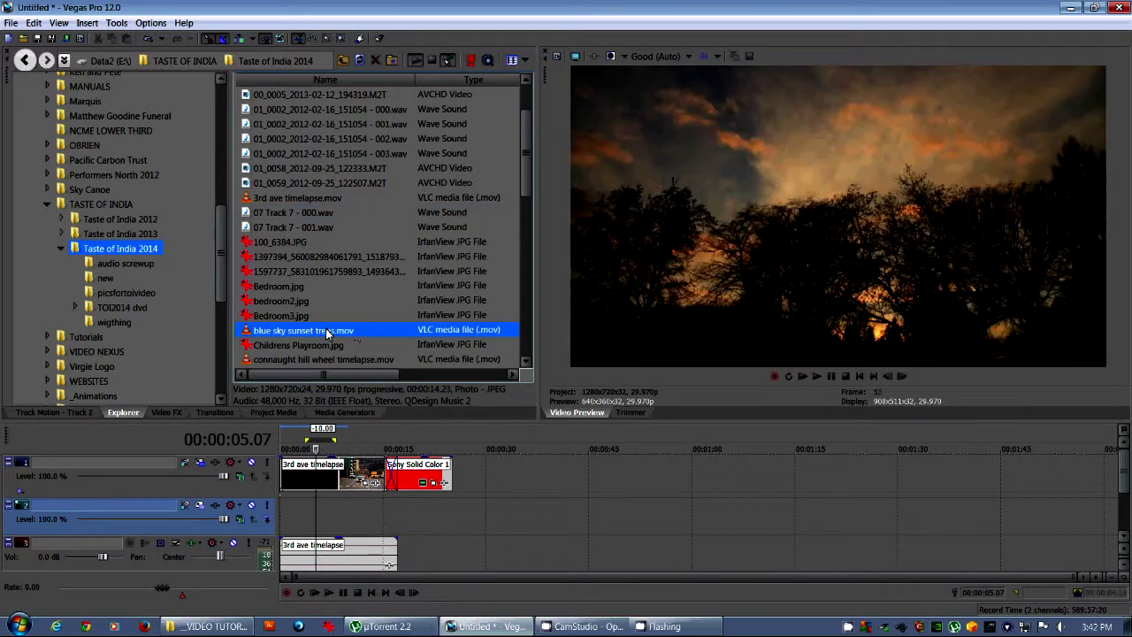
{"action": "left_click_drag", "start_coordinate": [322, 333], "coordinate": [281, 519]}
{"action": "mouse_move", "coordinate": [329, 452]}
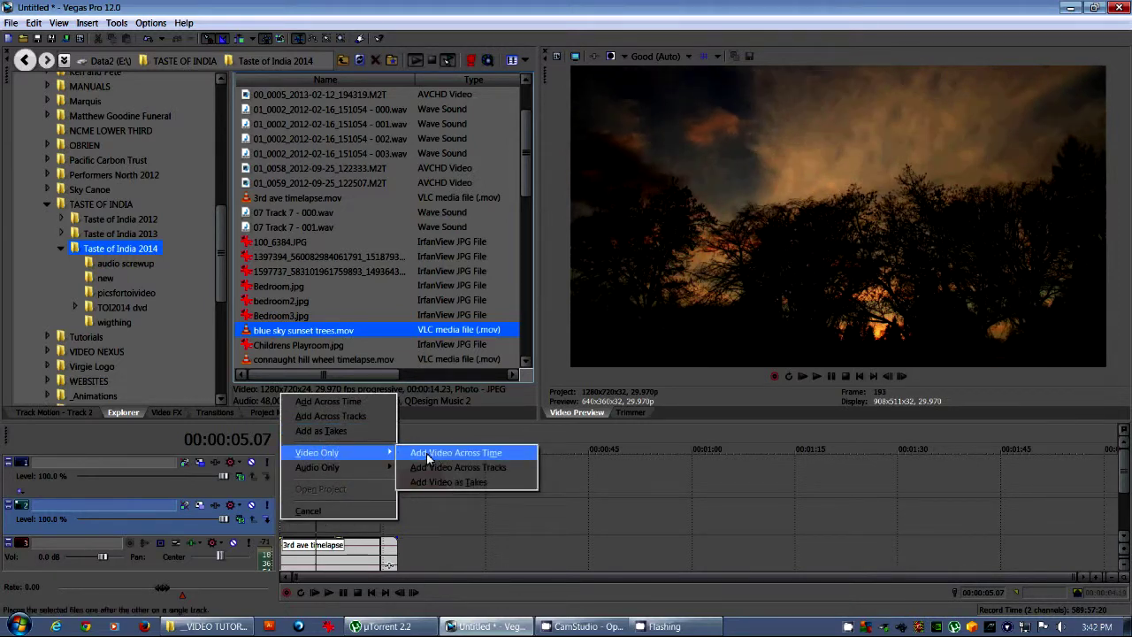
{"action": "left_click", "coordinate": [426, 453]}
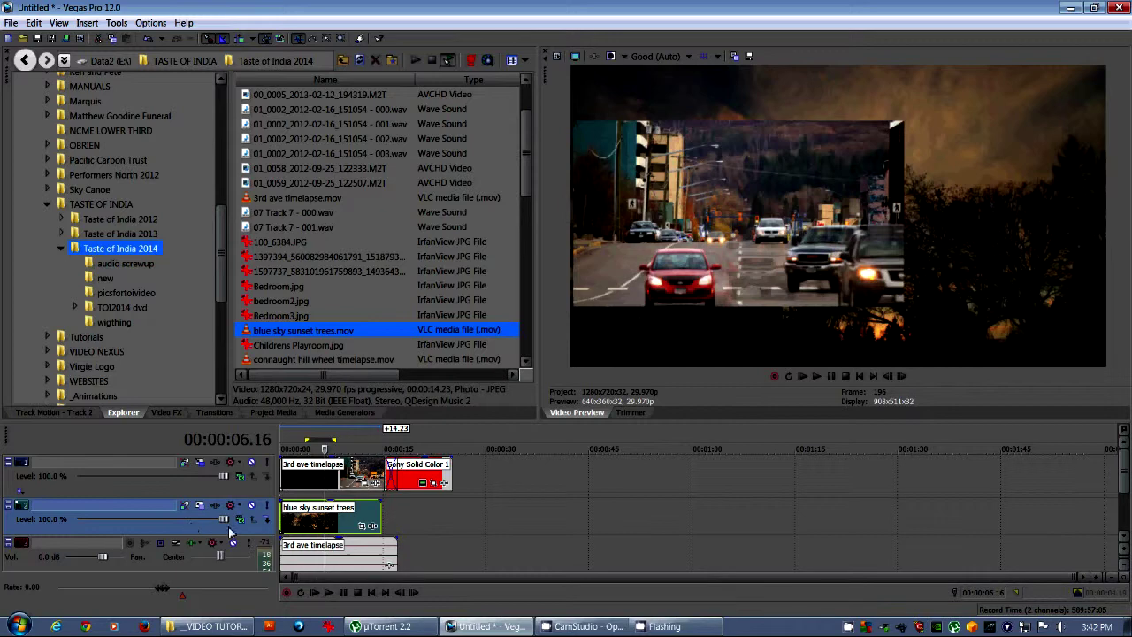
Shrink track 2's motion frame about its centre and set its width to 900.
{"action": "left_click", "coordinate": [201, 505]}
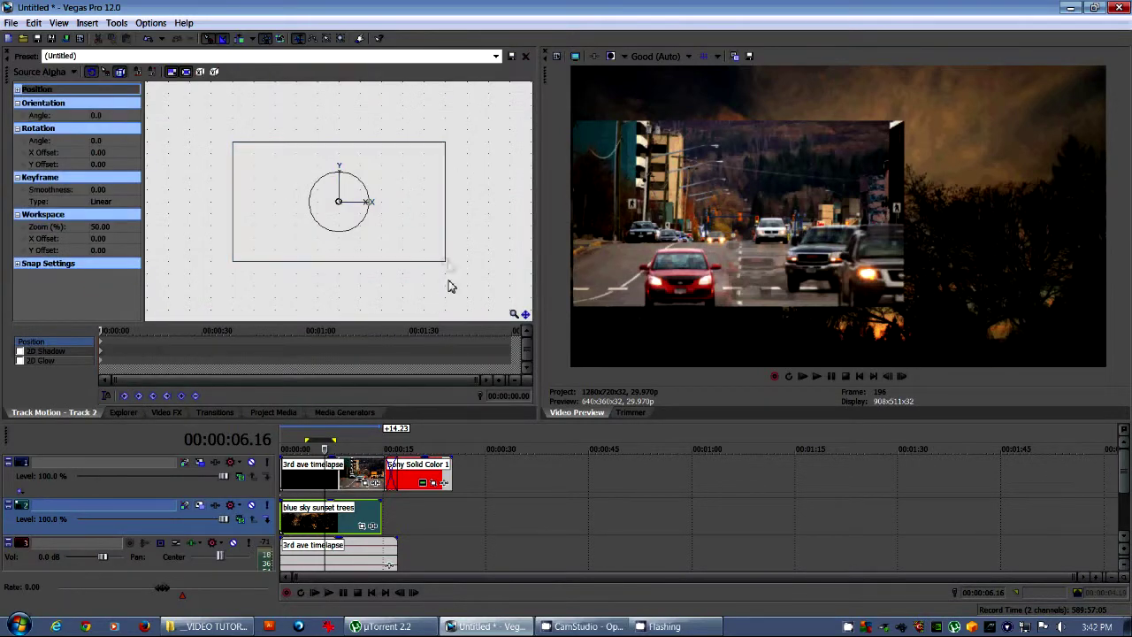
{"action": "left_click_drag", "start_coordinate": [445, 262], "coordinate": [413, 241]}
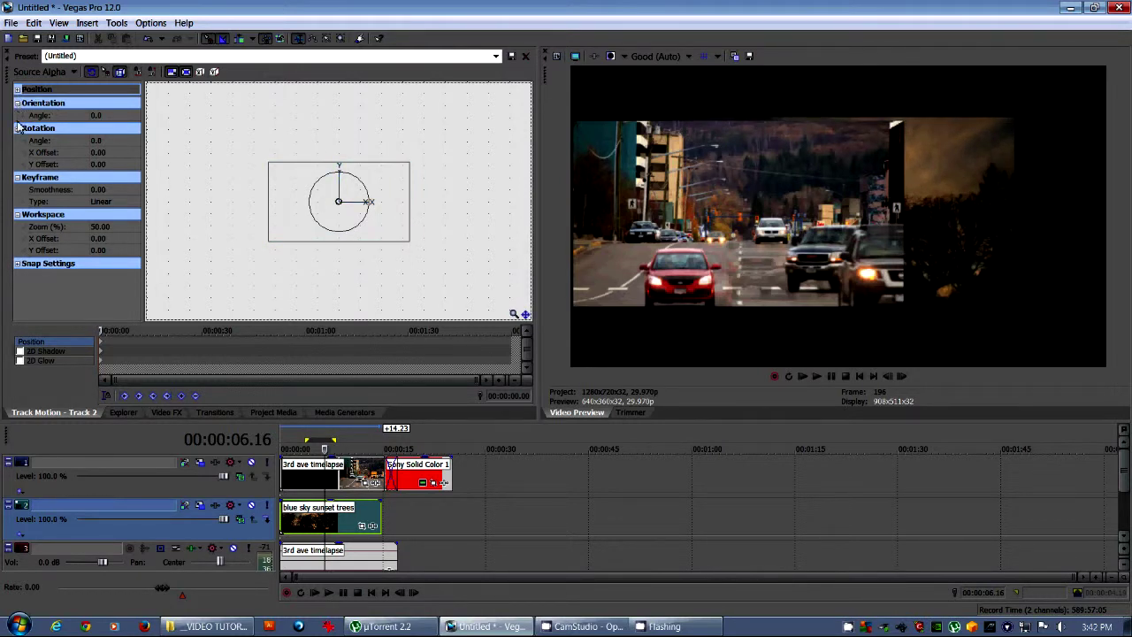
{"action": "left_click", "coordinate": [17, 90]}
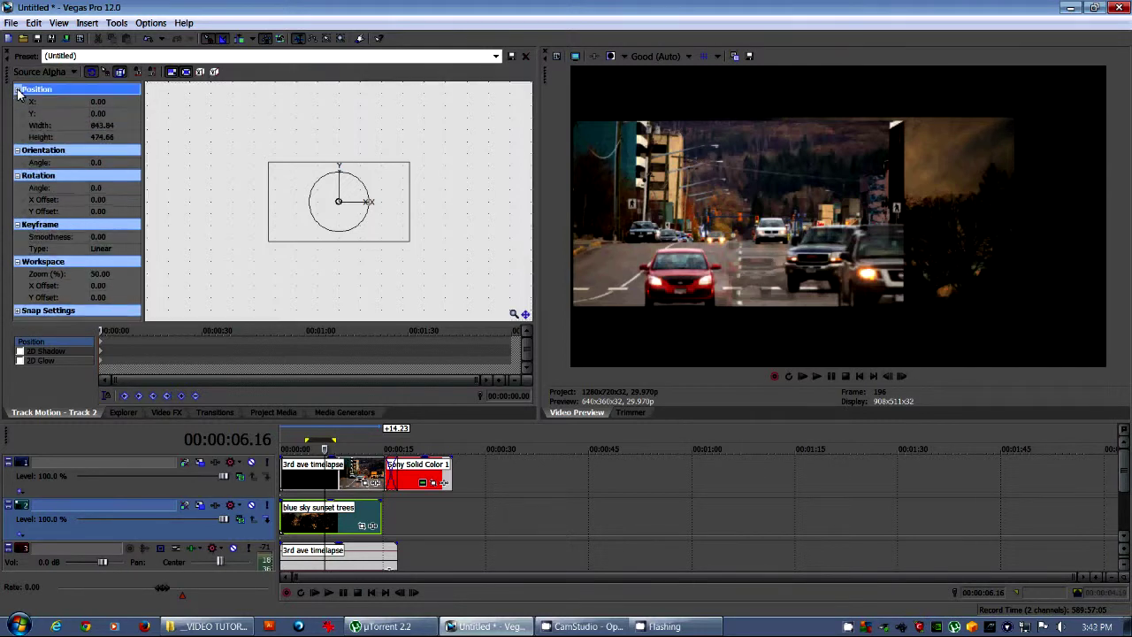
{"action": "left_click", "coordinate": [107, 125]}
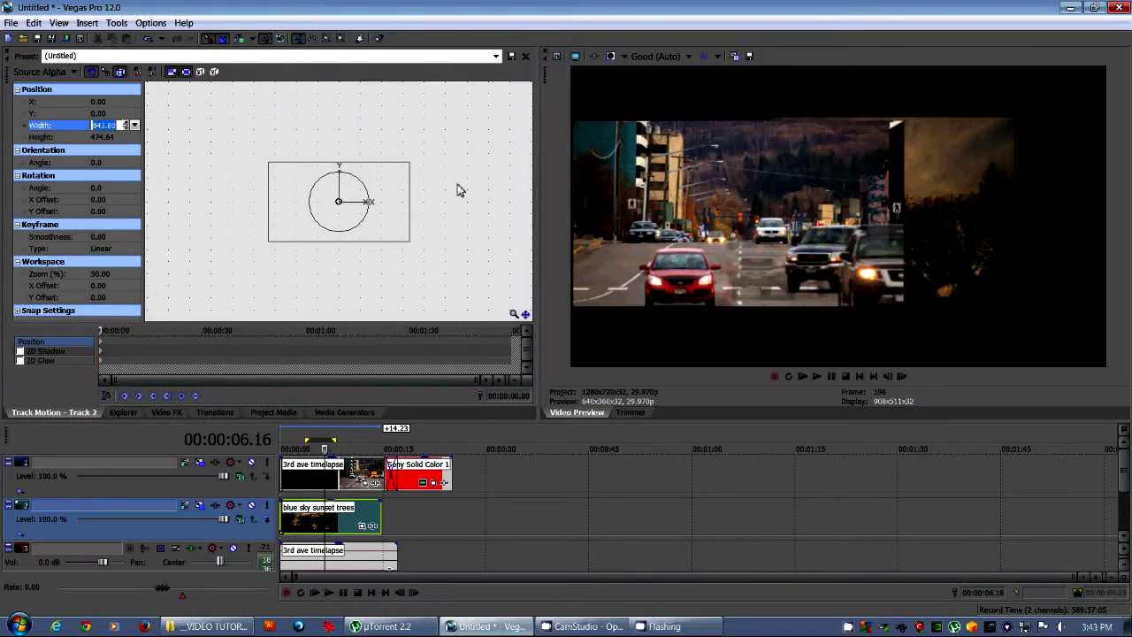
{"action": "type", "text": "900"}
{"action": "key", "text": "Return"}
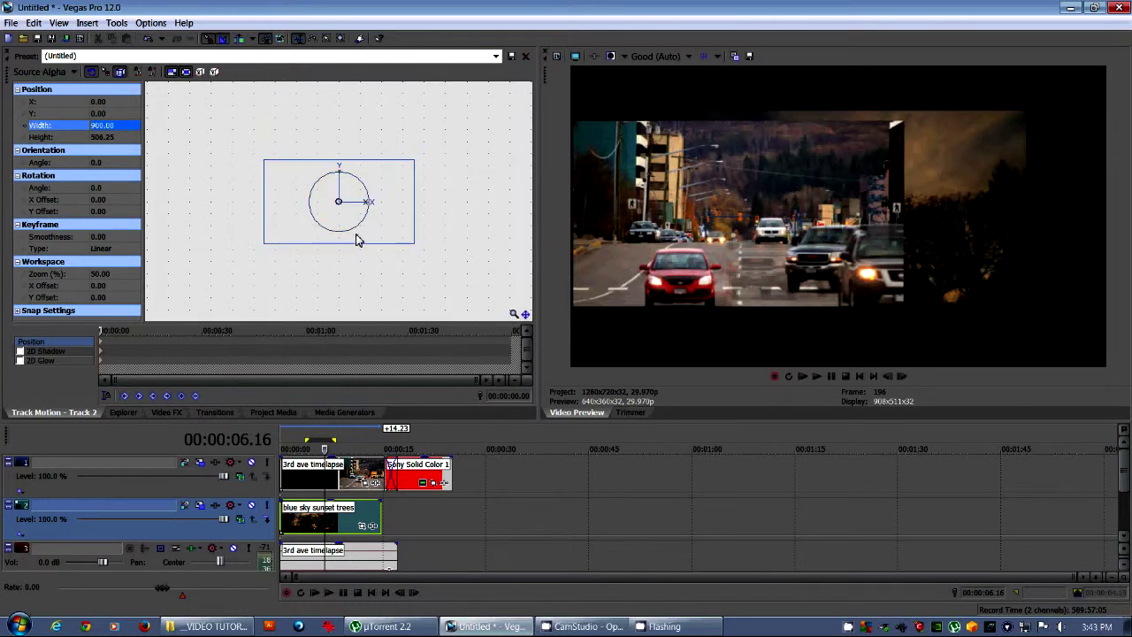
Move track 2's motion frame toward the picture's right edge, to X about 191, and set its Y position to -20.
{"action": "left_click_drag", "start_coordinate": [389, 233], "coordinate": [419, 237]}
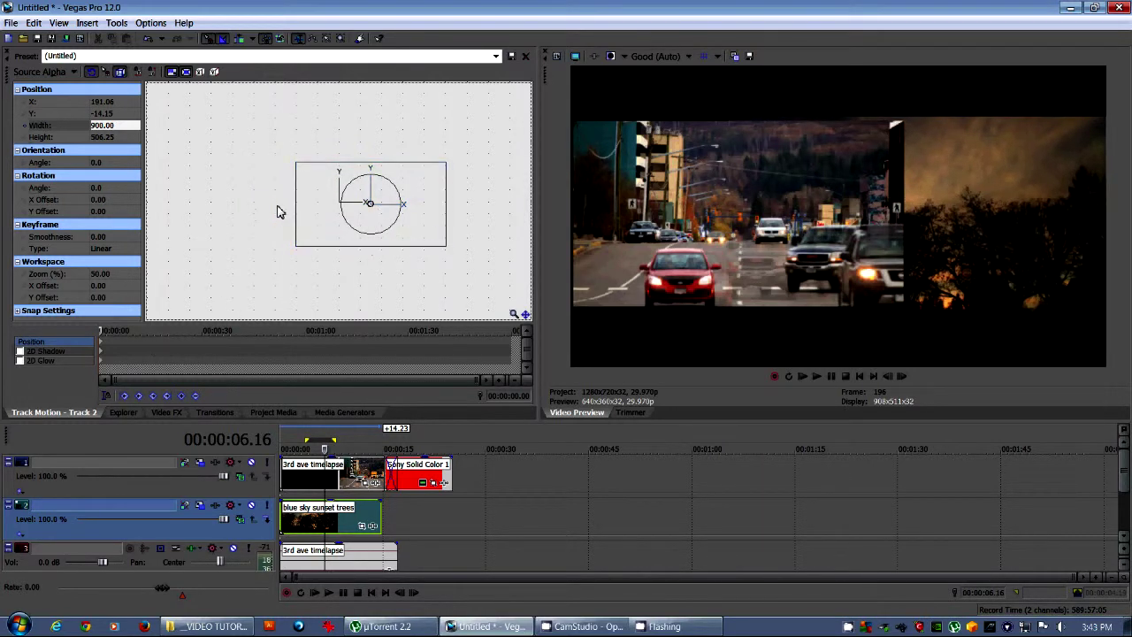
{"action": "left_click", "coordinate": [104, 115]}
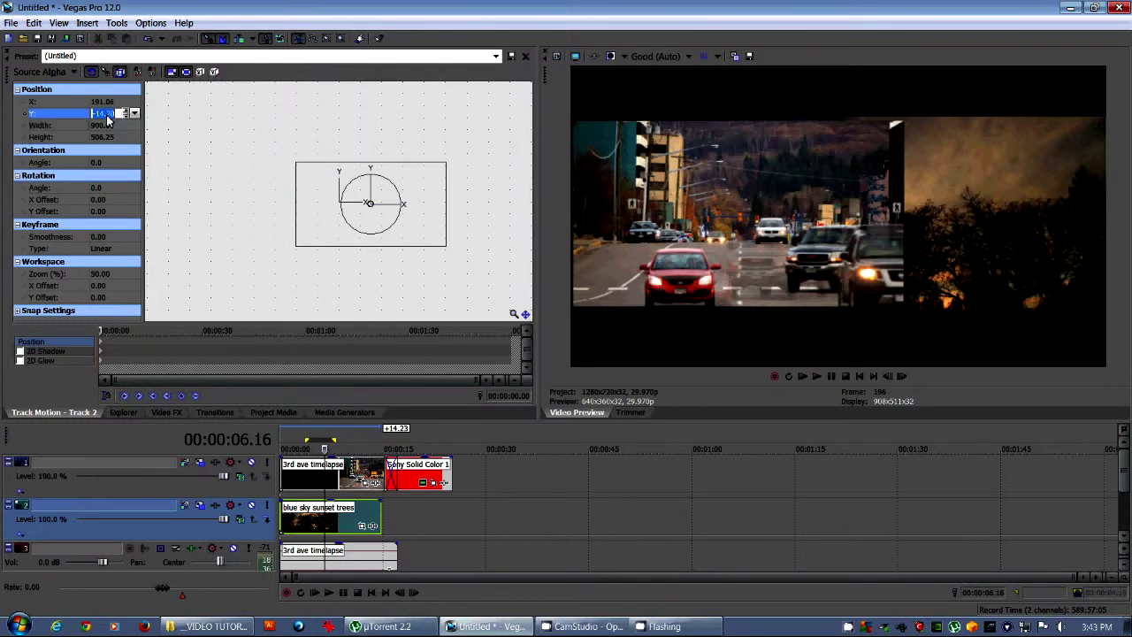
{"action": "type", "text": "-20"}
{"action": "key", "text": "Return"}
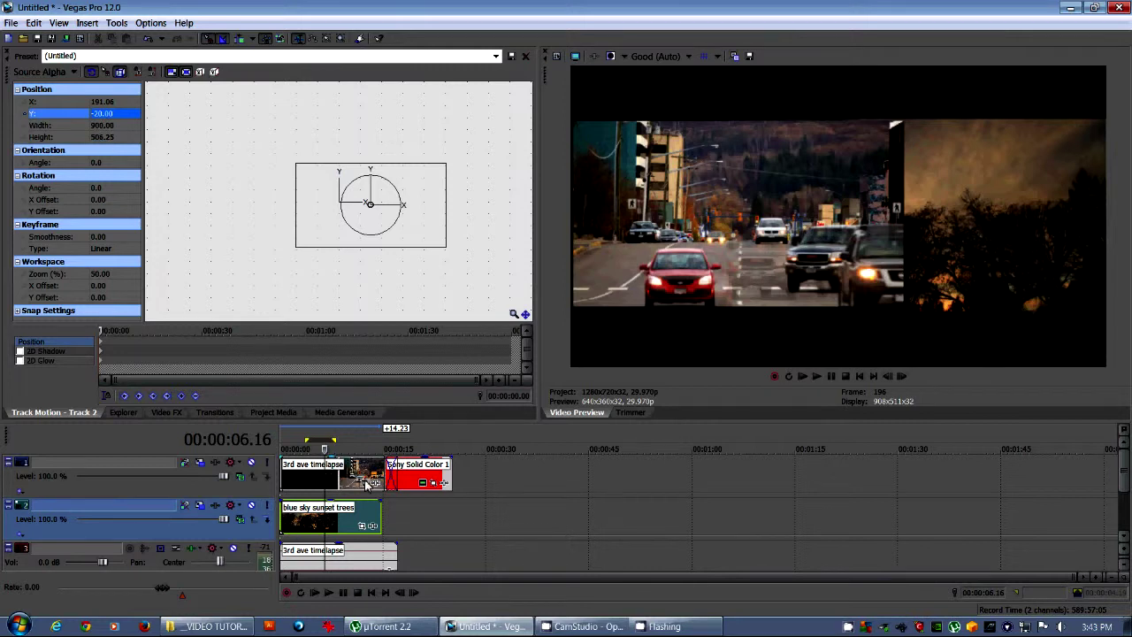
Set track 1's motion frame to a width of 900 and a Y position of -20.
{"action": "left_click", "coordinate": [200, 469]}
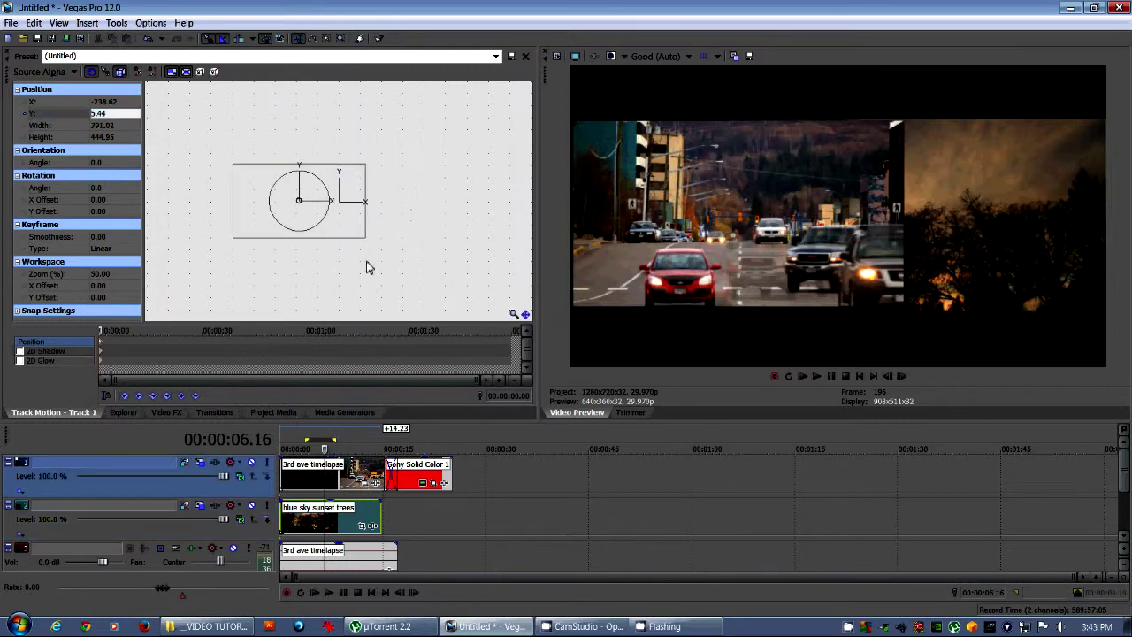
{"action": "left_click", "coordinate": [114, 129]}
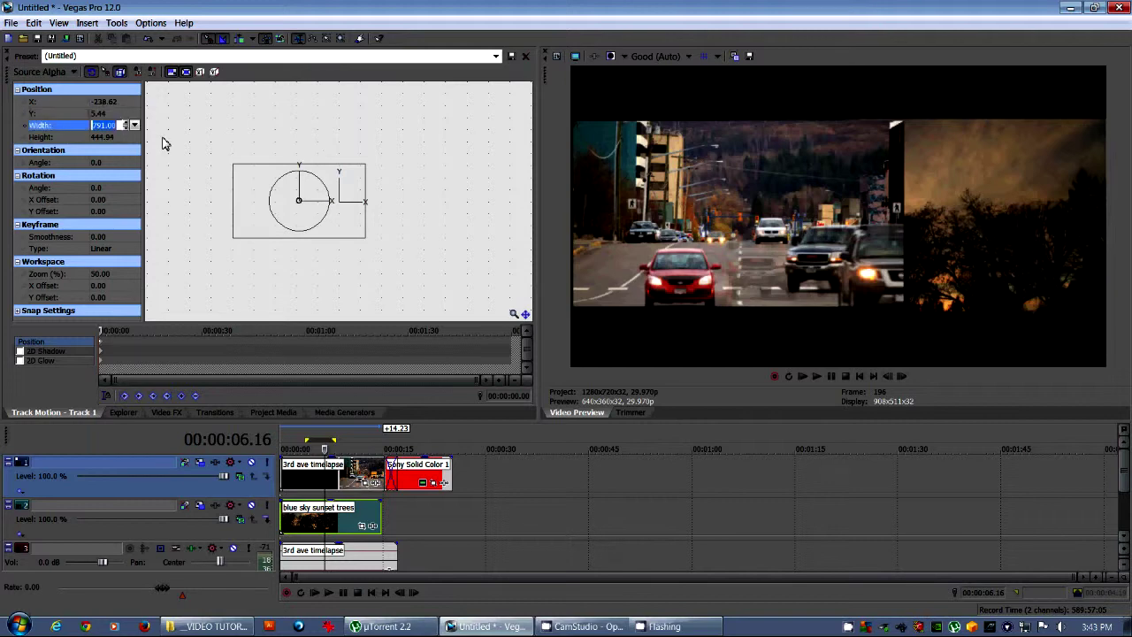
{"action": "type", "text": "900"}
{"action": "key", "text": "Return"}
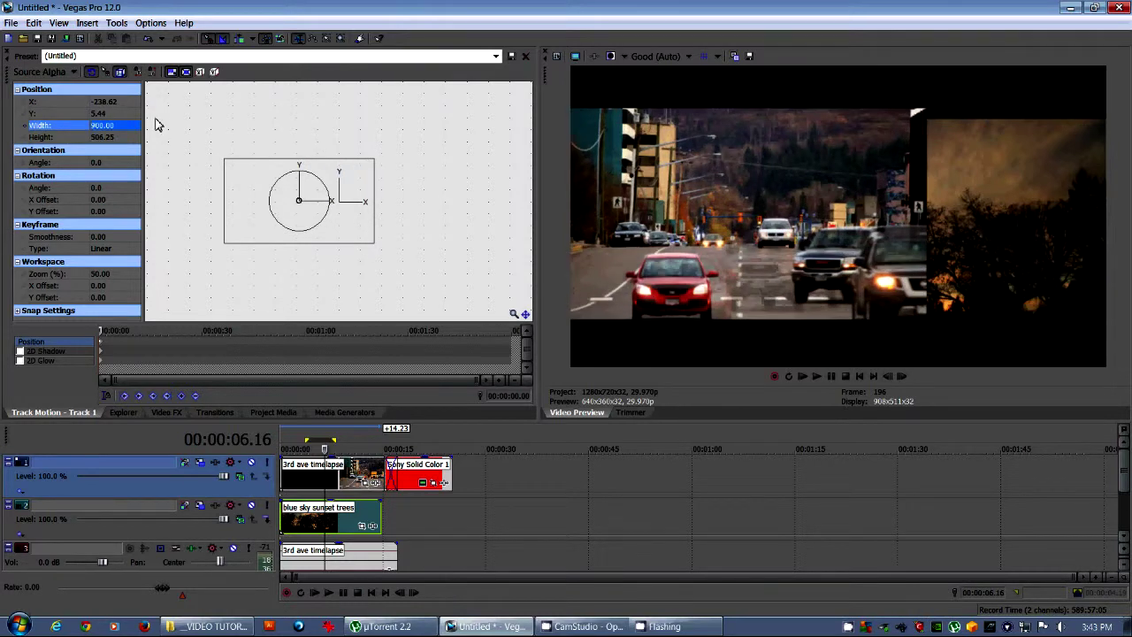
{"action": "left_click", "coordinate": [112, 115]}
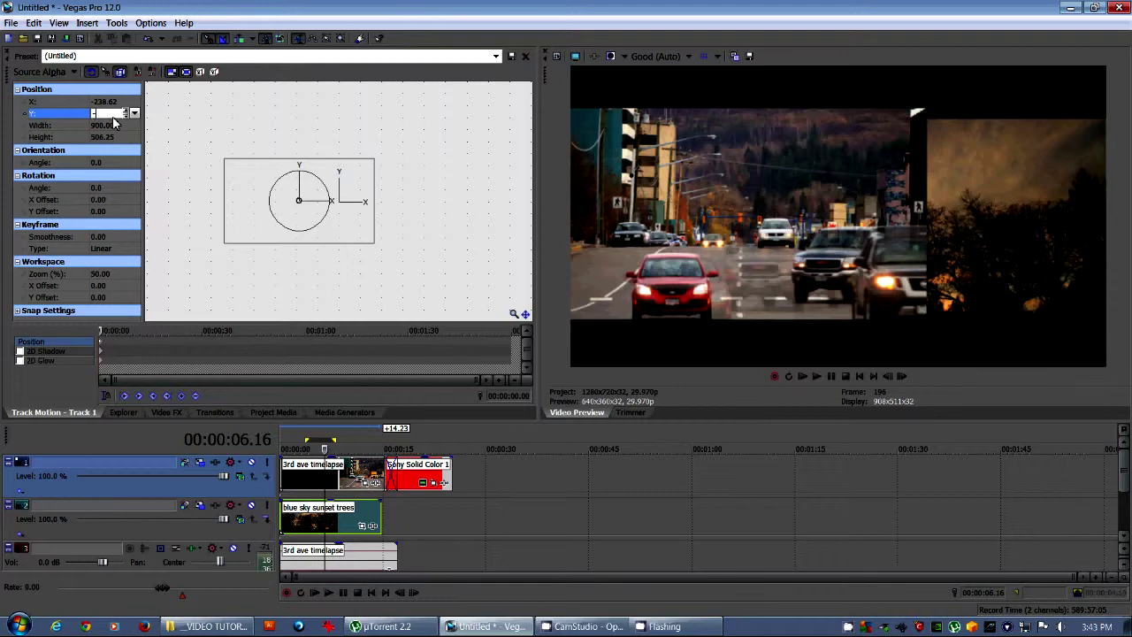
{"action": "key", "text": "Return"}
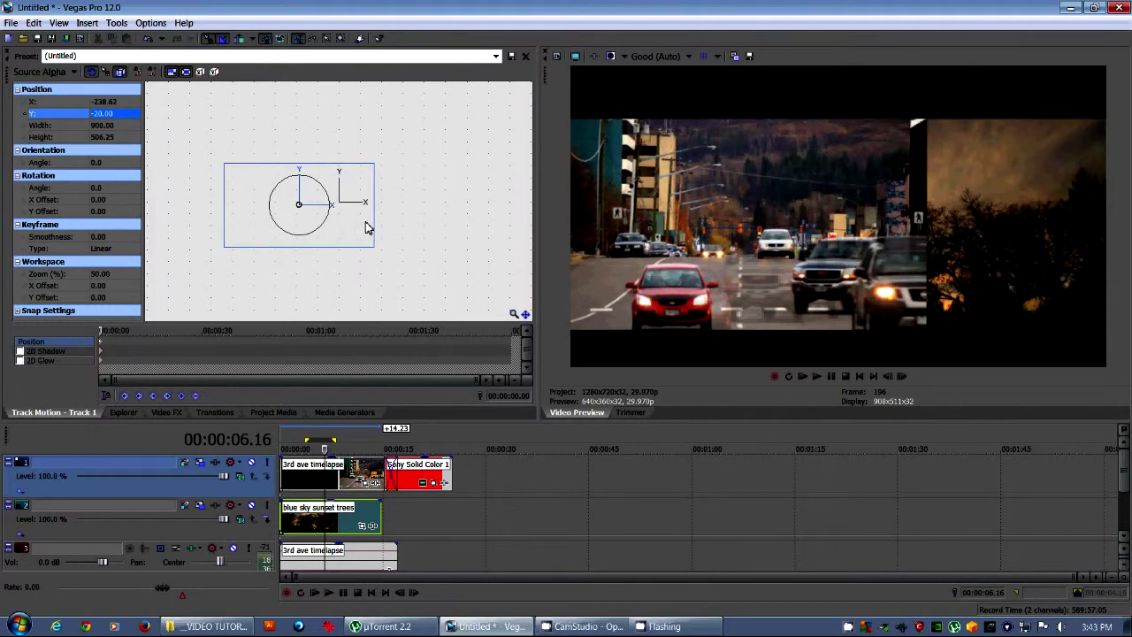
Try moving track 1's motion frame freehand further left, undoing each move.
{"action": "left_click_drag", "start_coordinate": [360, 221], "coordinate": [350, 221]}
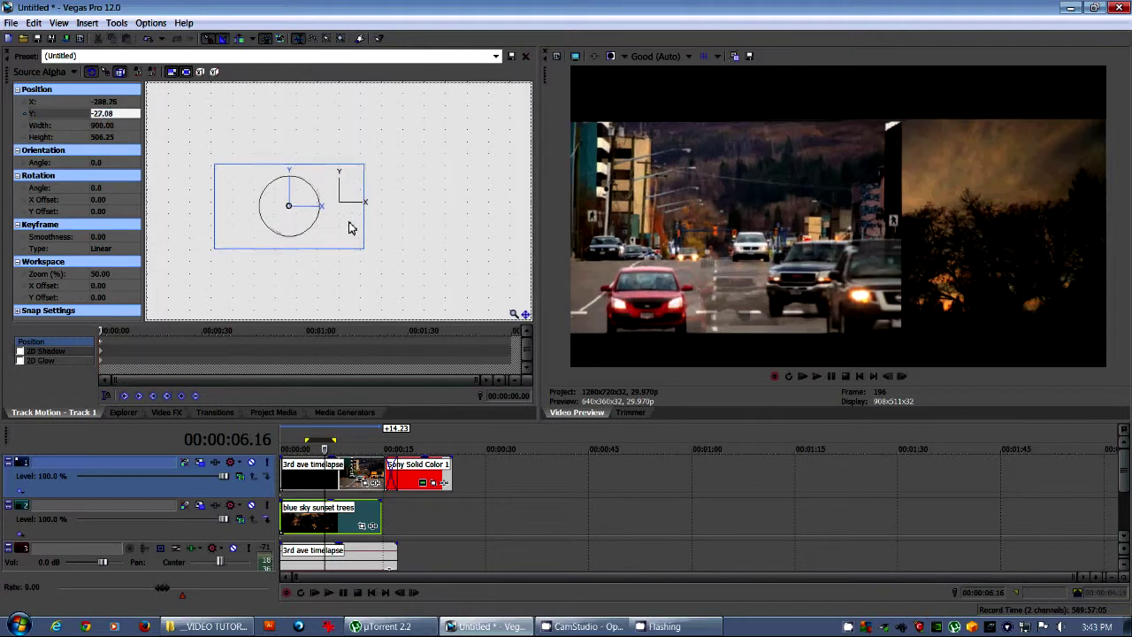
{"action": "key", "text": "ctrl+z"}
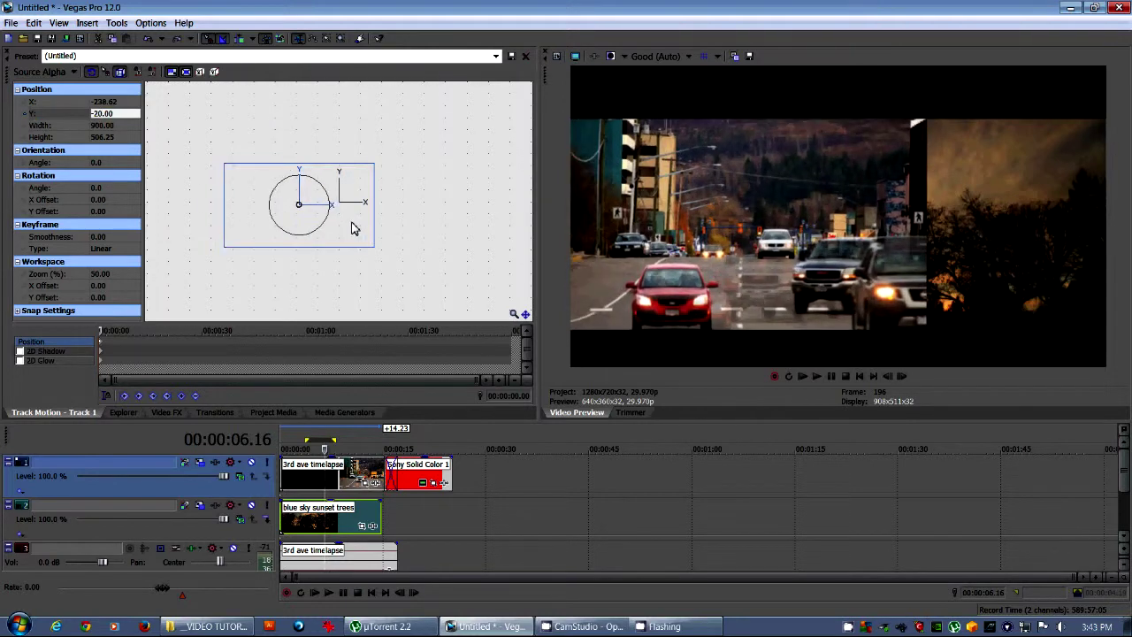
{"action": "left_click_drag", "start_coordinate": [350, 228], "coordinate": [344, 234]}
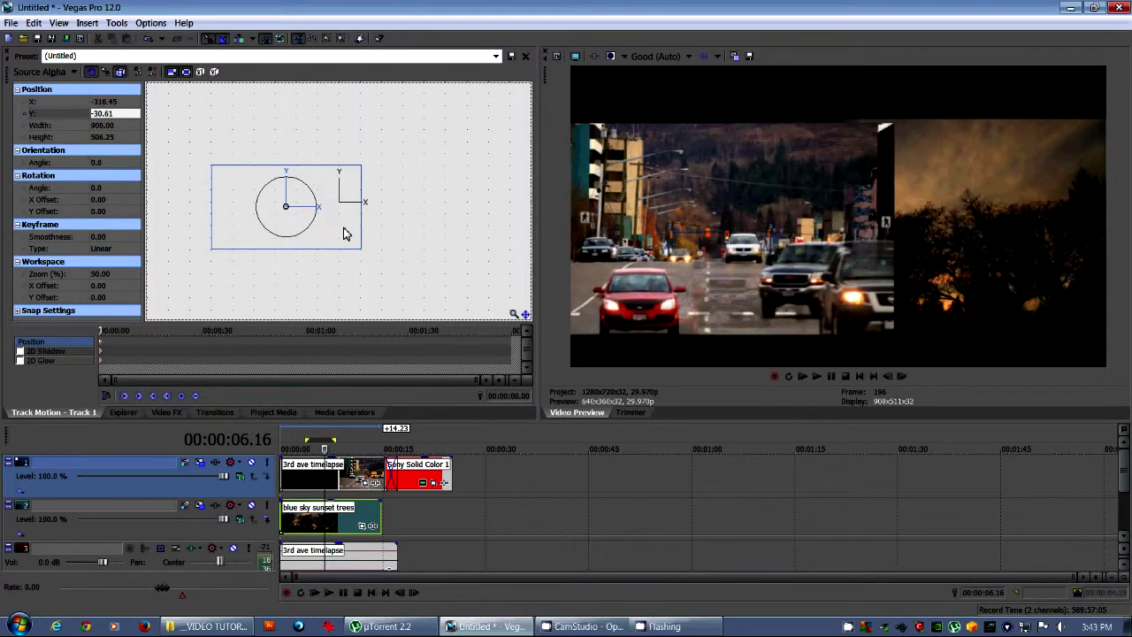
{"action": "key", "text": "ctrl+z"}
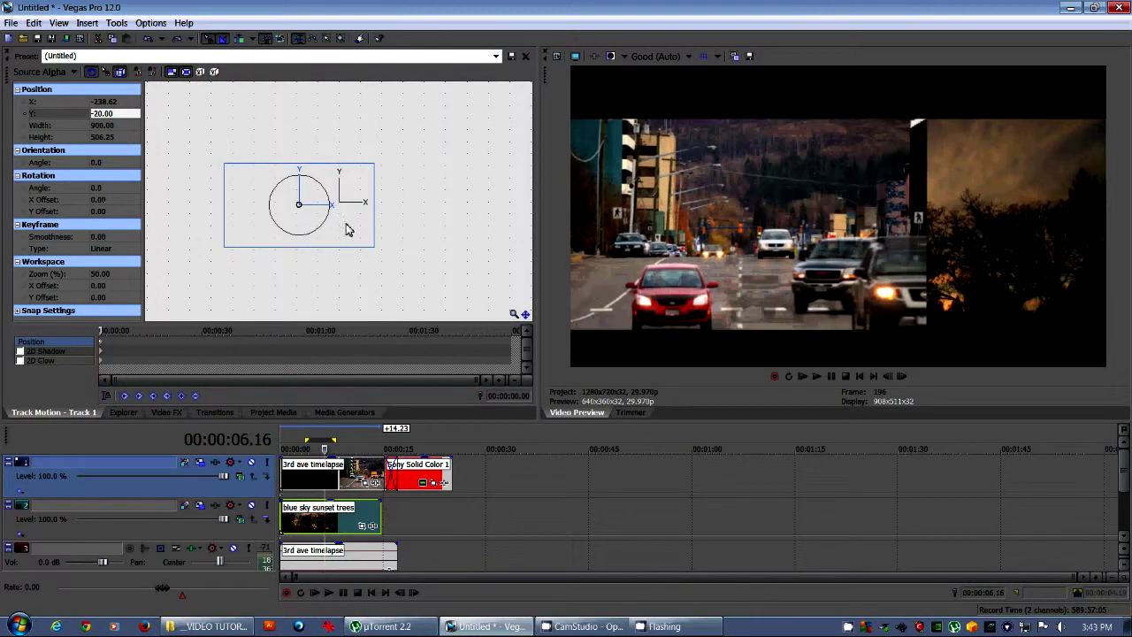
Set track 1's X position to -160 in Track Motion.
{"action": "left_click", "coordinate": [133, 103]}
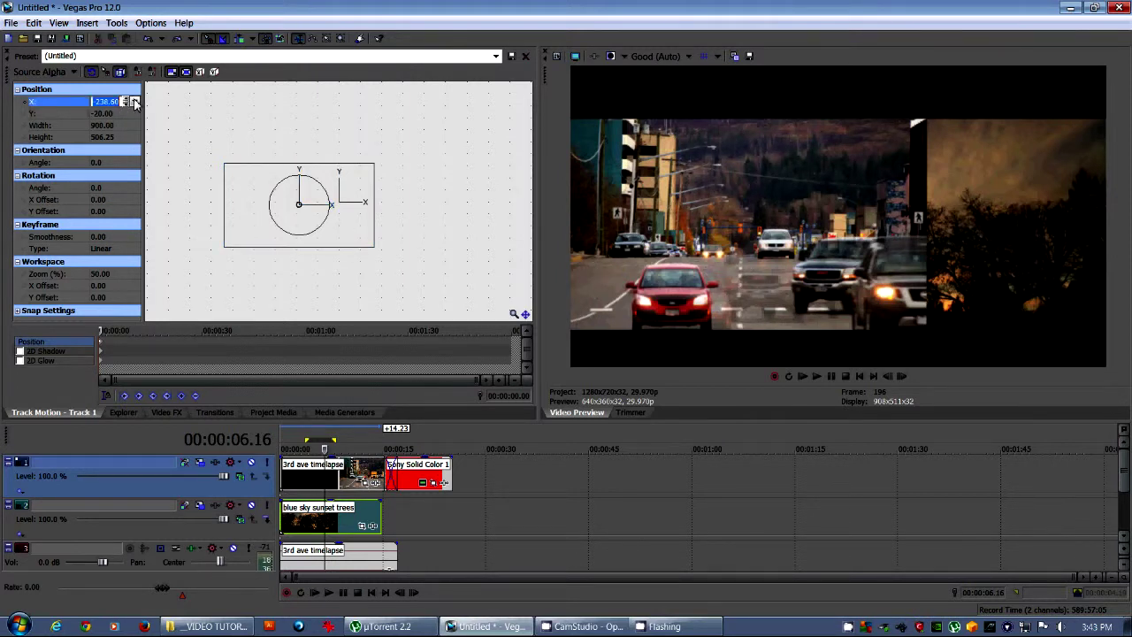
{"action": "left_click", "coordinate": [125, 103]}
{"action": "left_click_drag", "start_coordinate": [127, 105], "coordinate": [126, 106]}
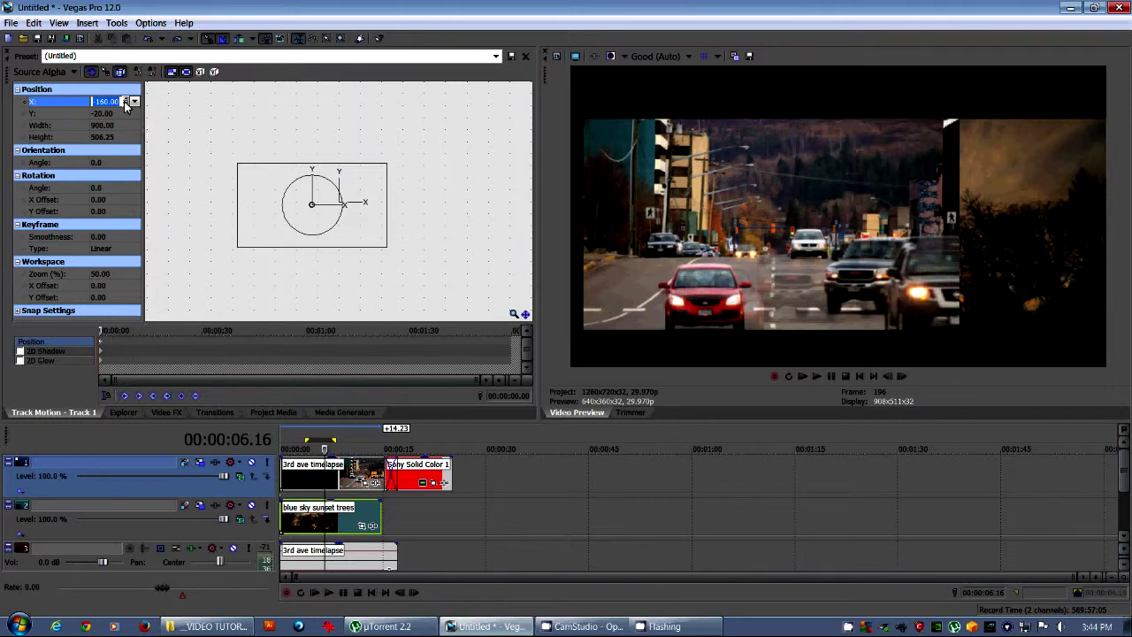
Crop the blue sky sunset trees clip in Event Pan/Crop to about its left half at full height, and widen the crop window.
{"action": "left_click", "coordinate": [361, 527]}
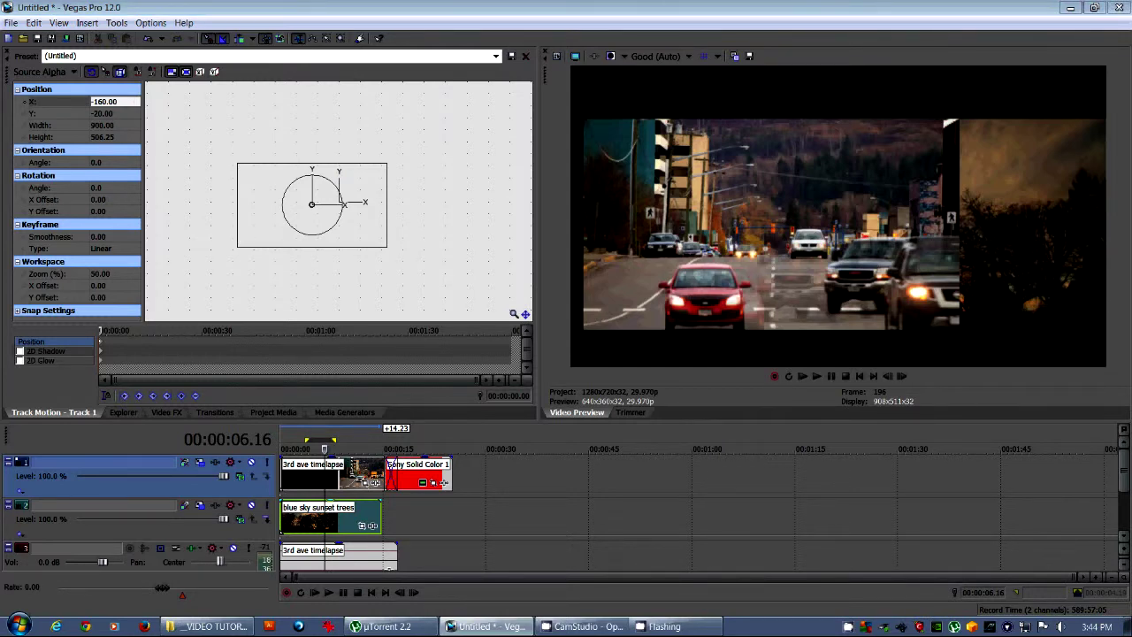
{"action": "left_click_drag", "start_coordinate": [1131, 62], "coordinate": [951, 110]}
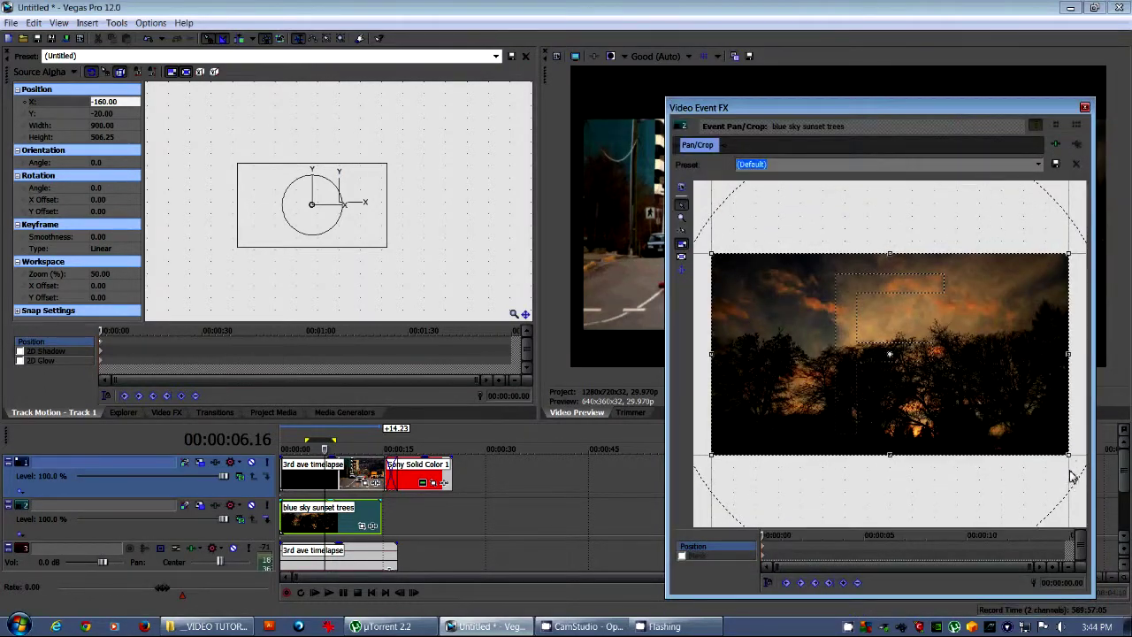
{"action": "left_click_drag", "start_coordinate": [1068, 358], "coordinate": [1037, 359]}
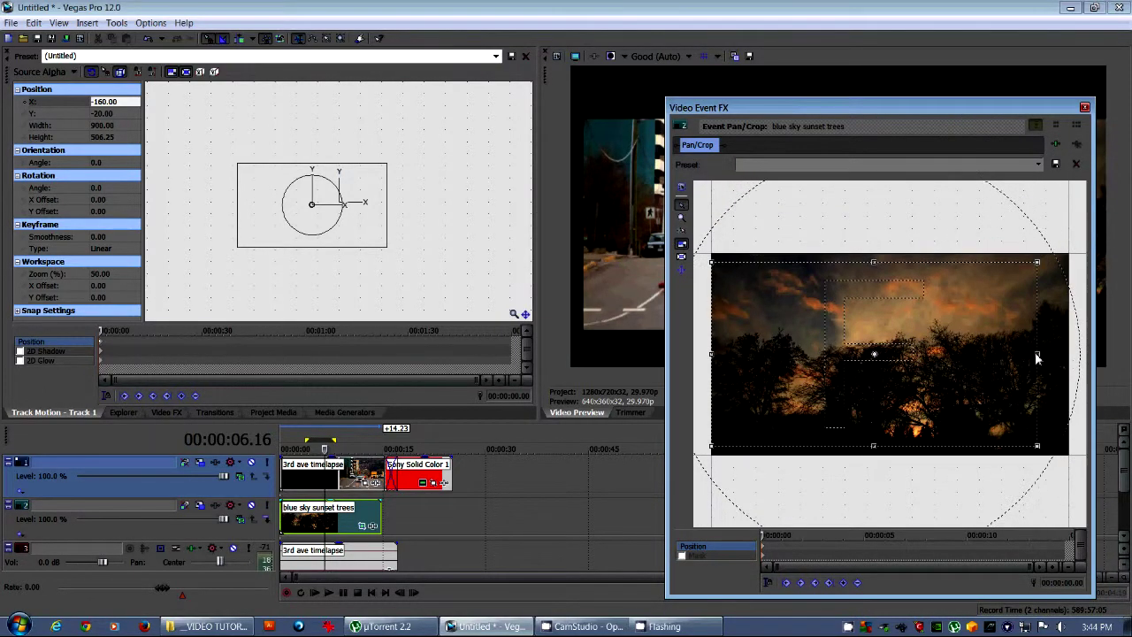
{"action": "key", "text": "ctrl+z"}
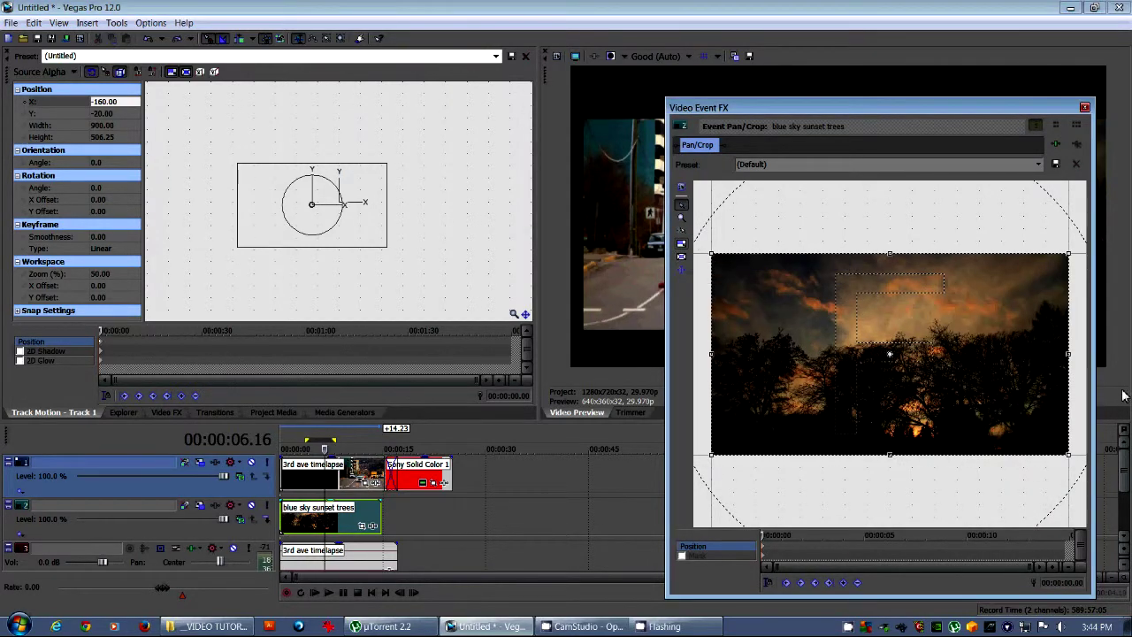
{"action": "left_click_drag", "start_coordinate": [1069, 356], "coordinate": [885, 360]}
{"action": "left_click_drag", "start_coordinate": [667, 334], "coordinate": [443, 317]}
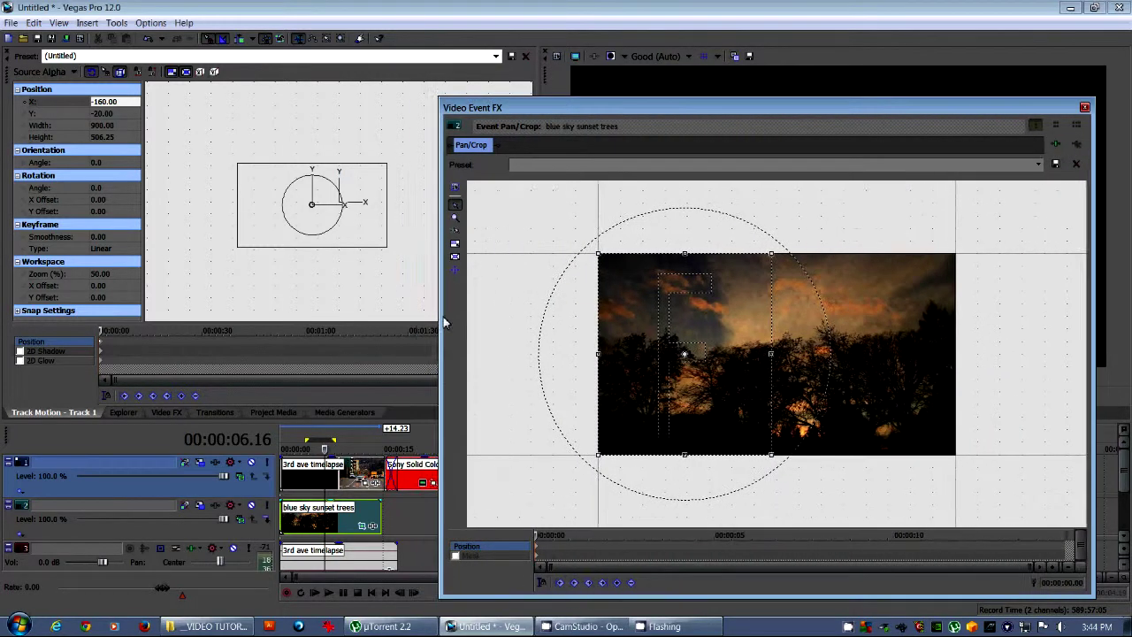
Set the crop width of the blue sky sunset trees clip to 640 and close the crop window.
{"action": "left_click", "coordinate": [455, 189]}
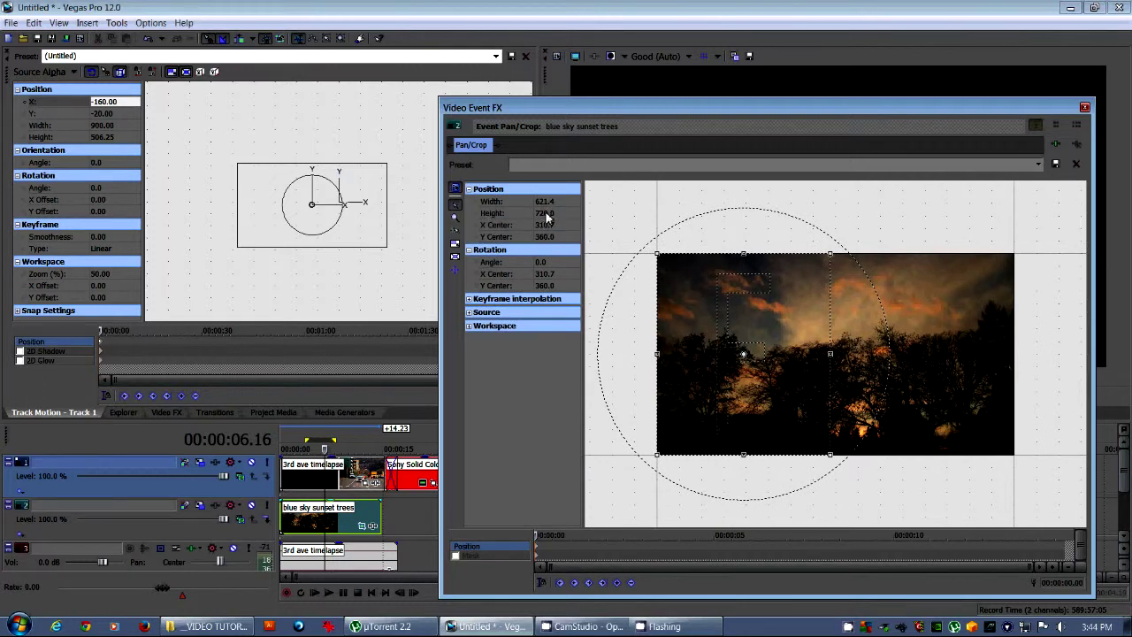
{"action": "left_click", "coordinate": [548, 202]}
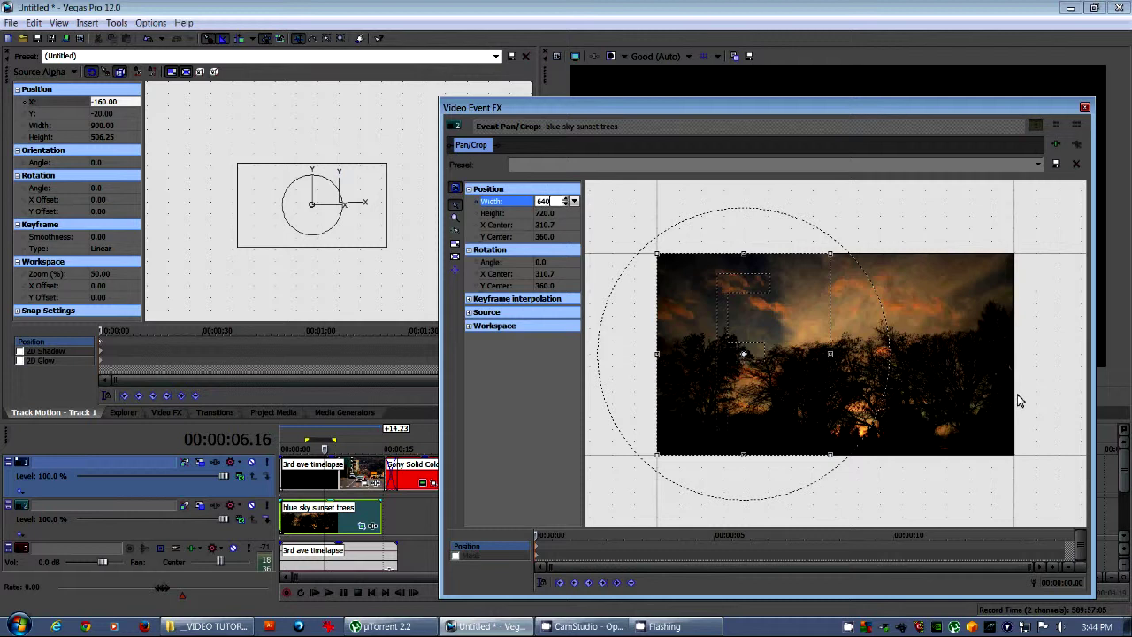
{"action": "key", "text": "Return"}
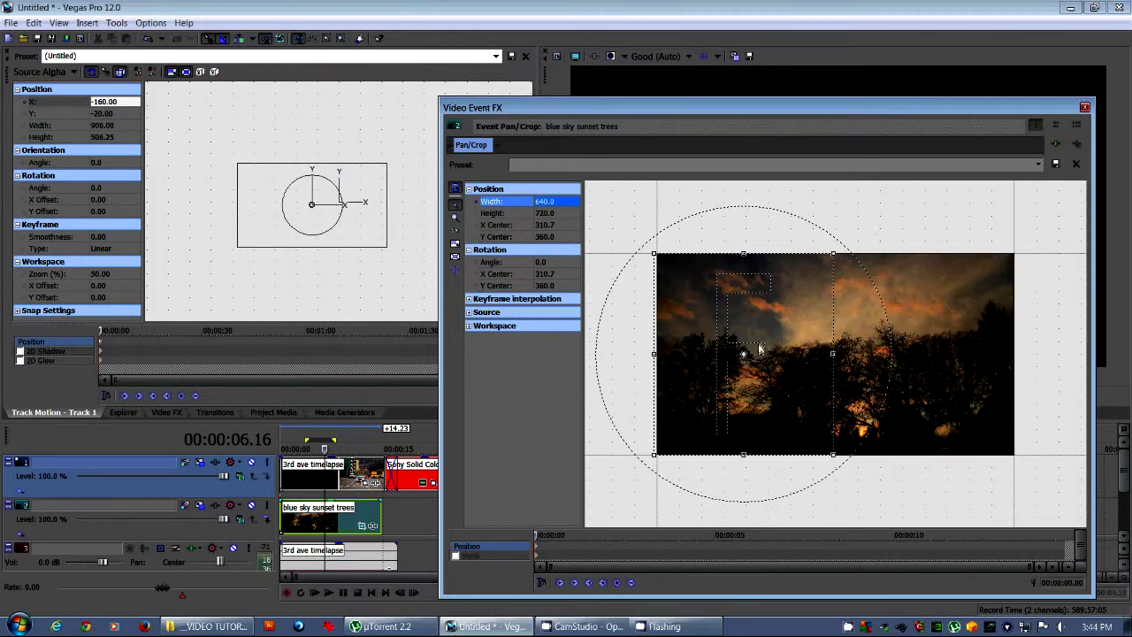
{"action": "left_click_drag", "start_coordinate": [864, 108], "coordinate": [1123, 221]}
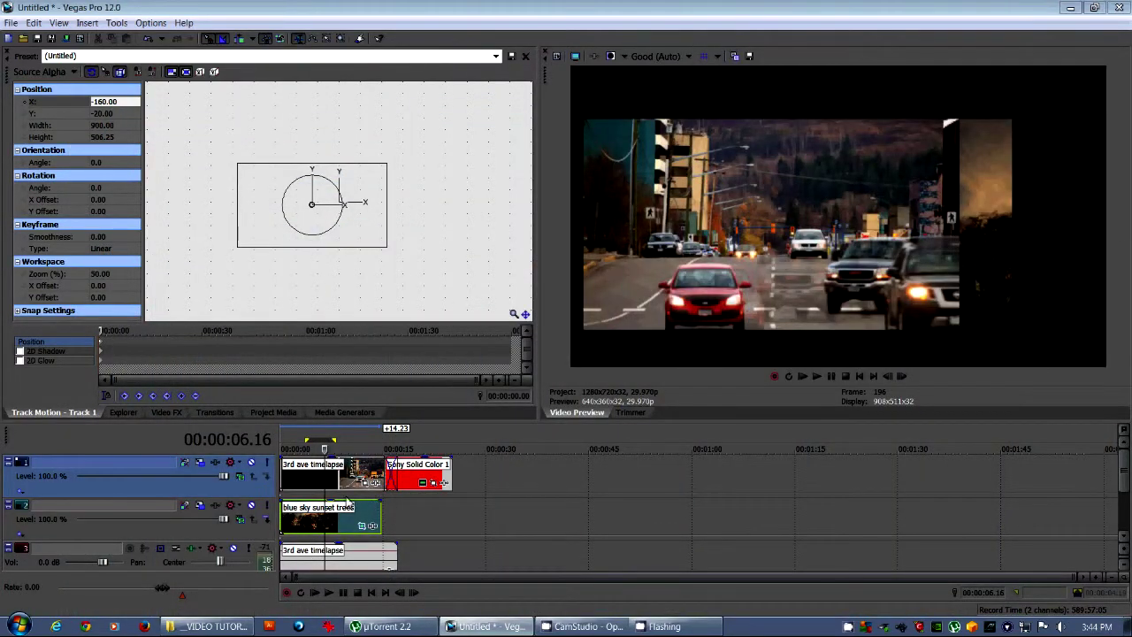
Solo track 2 and set track 1's Y position to 0 in Track Motion.
{"action": "left_click", "coordinate": [266, 508]}
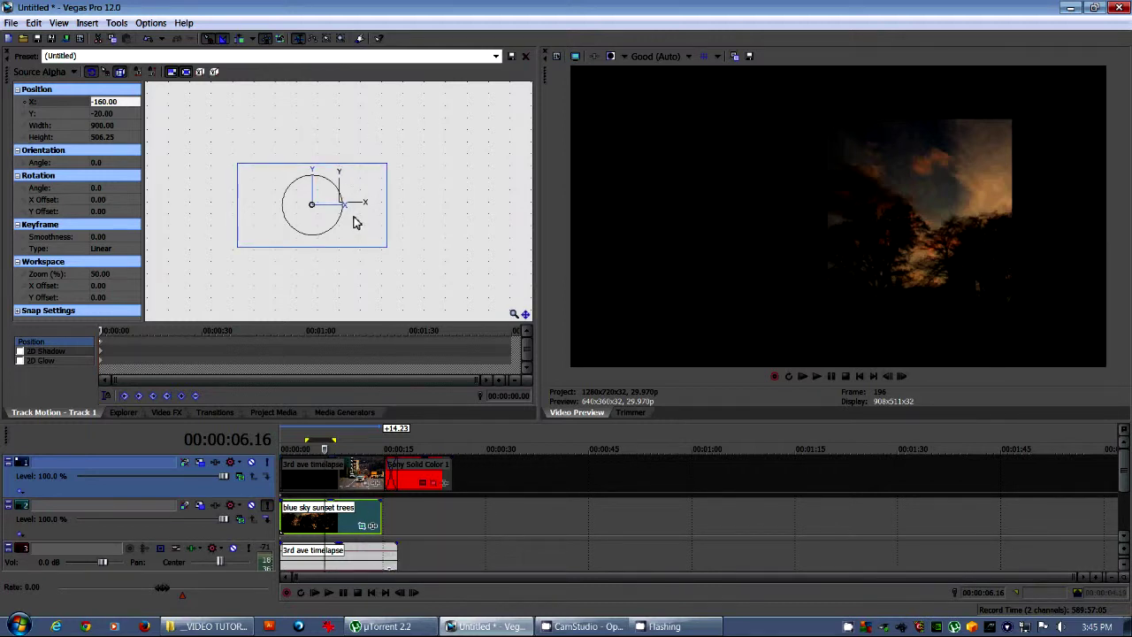
{"action": "left_click", "coordinate": [109, 115]}
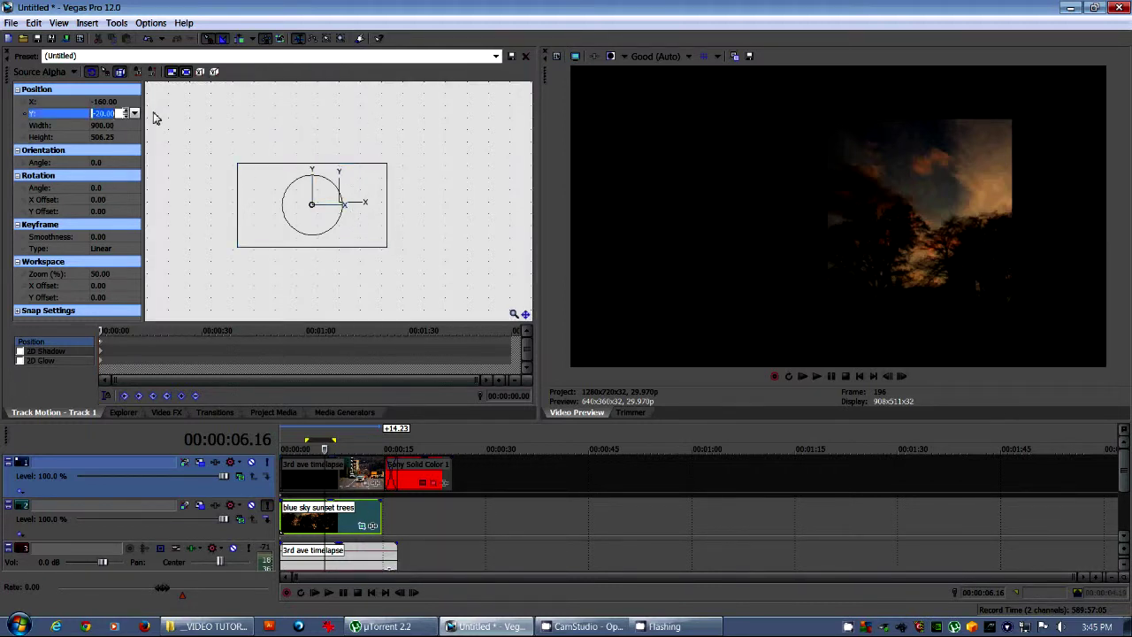
{"action": "type", "text": "0"}
{"action": "key", "text": "Return"}
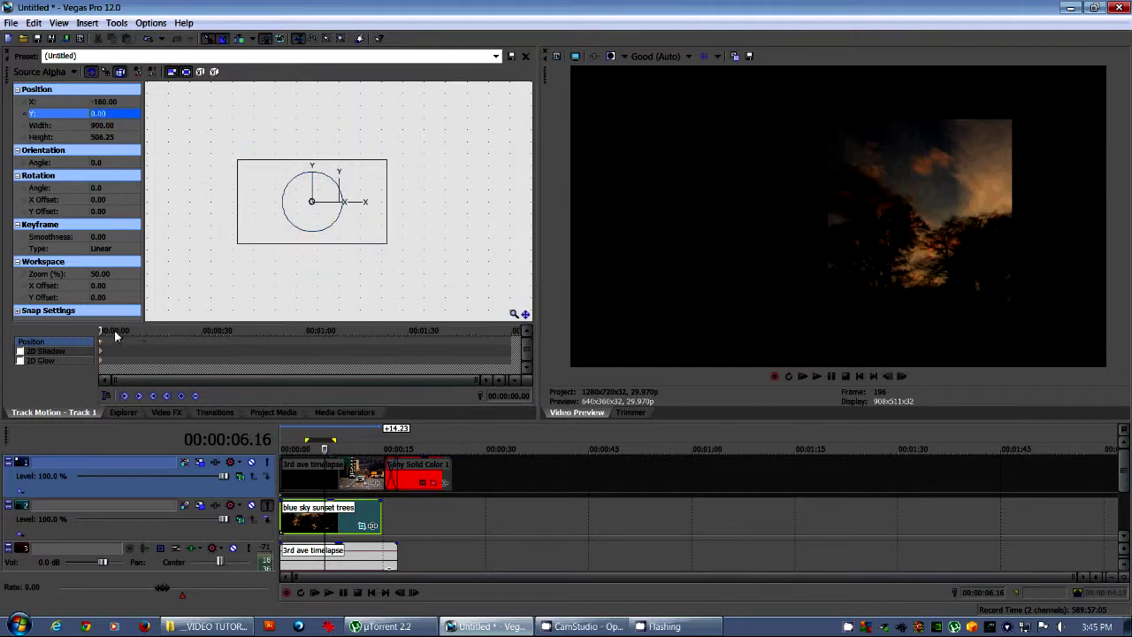
Move track 1's motion frame freehand to about X -47 and Y -4, and place the playhead at 00:00:11.15.
{"action": "left_click_drag", "start_coordinate": [278, 206], "coordinate": [298, 210]}
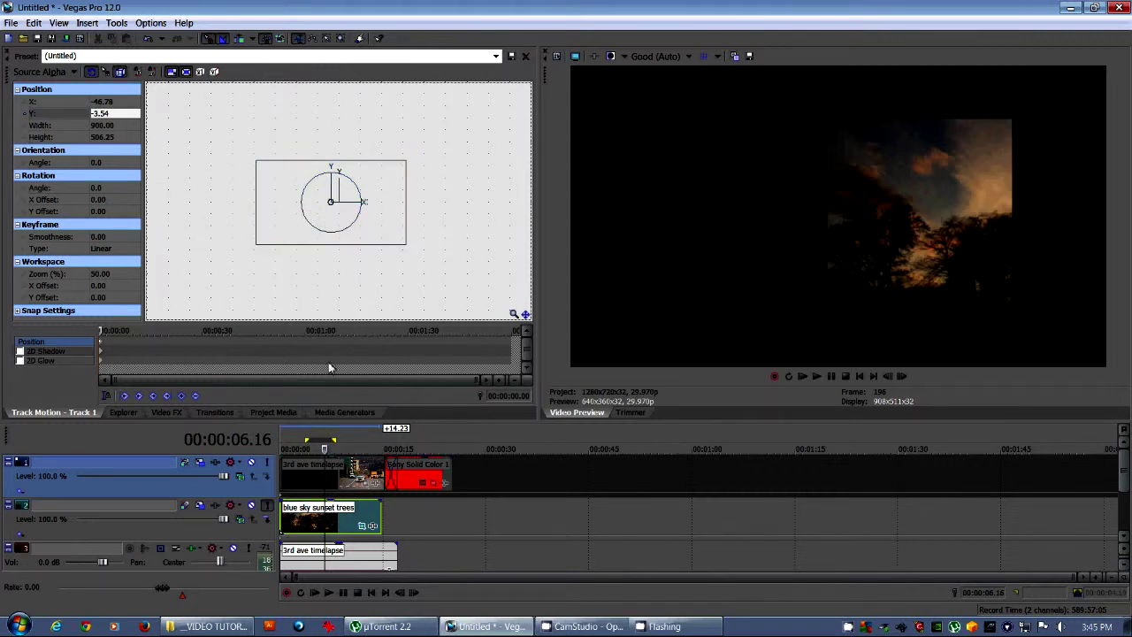
{"action": "left_click", "coordinate": [353, 474]}
{"action": "left_click", "coordinate": [358, 469]}
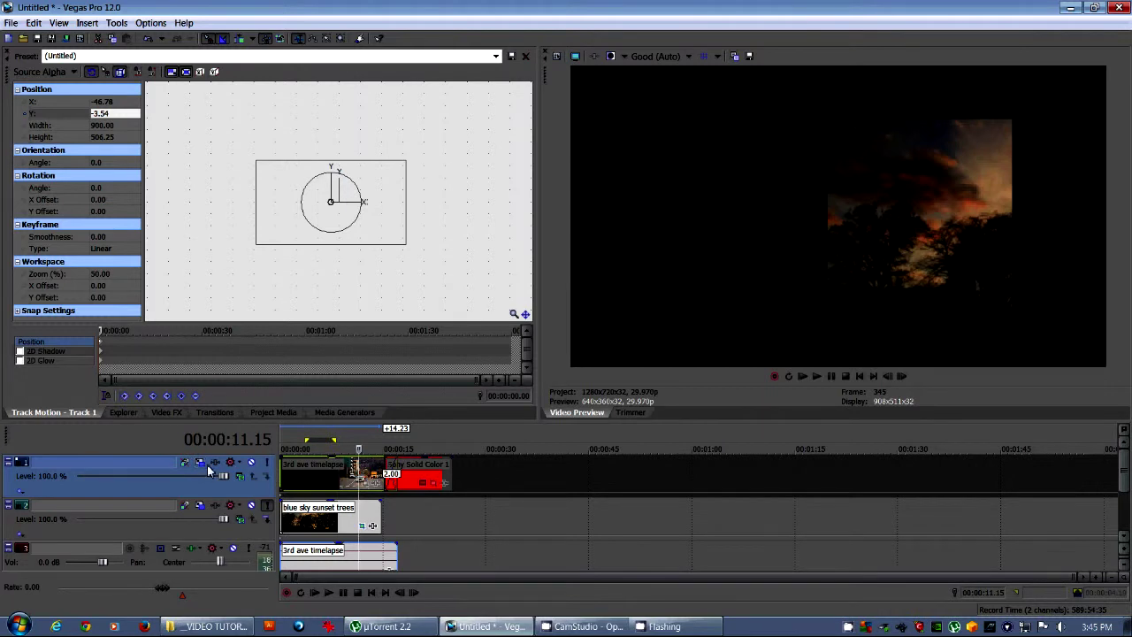
Open Track Motion for track 2 and set its Y position to 0.
{"action": "left_click", "coordinate": [202, 505]}
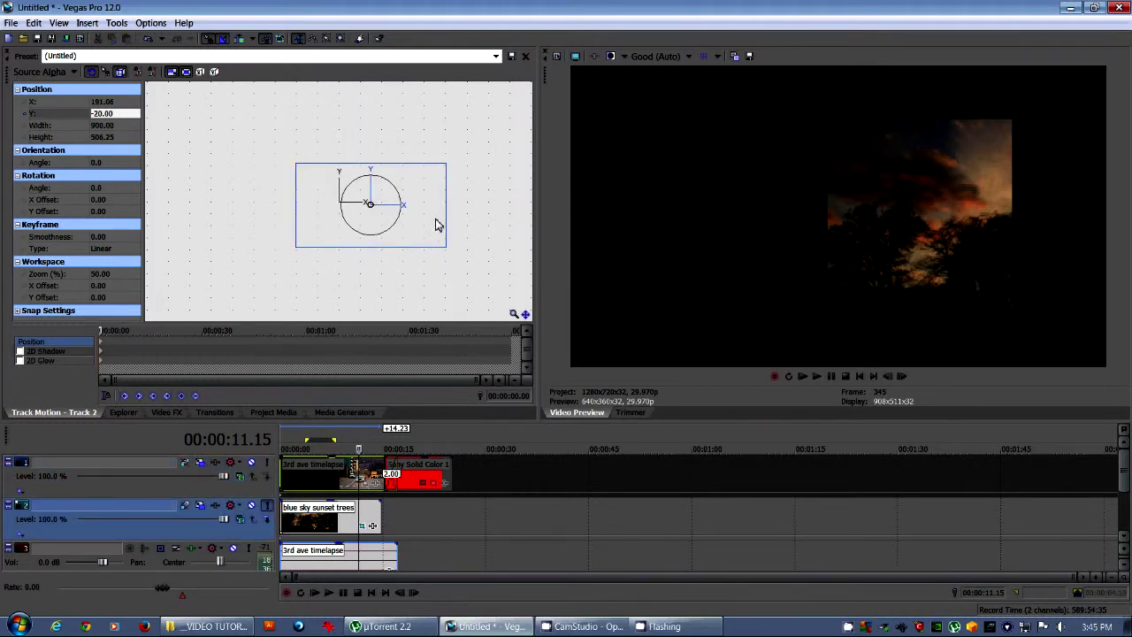
{"action": "left_click", "coordinate": [112, 113]}
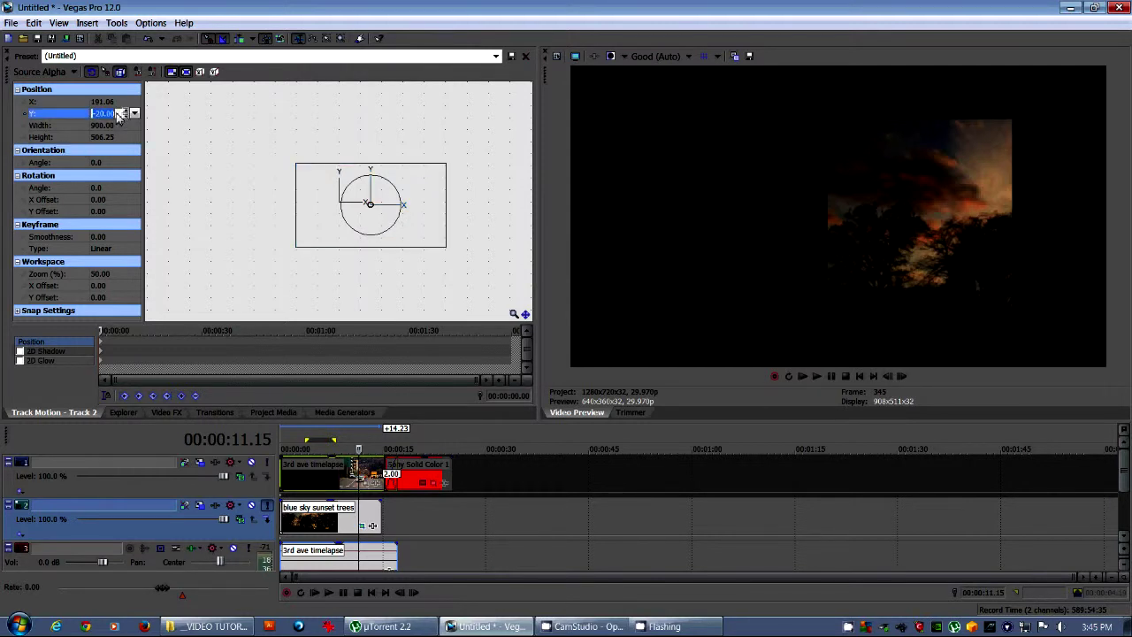
{"action": "type", "text": "0"}
{"action": "key", "text": "Return"}
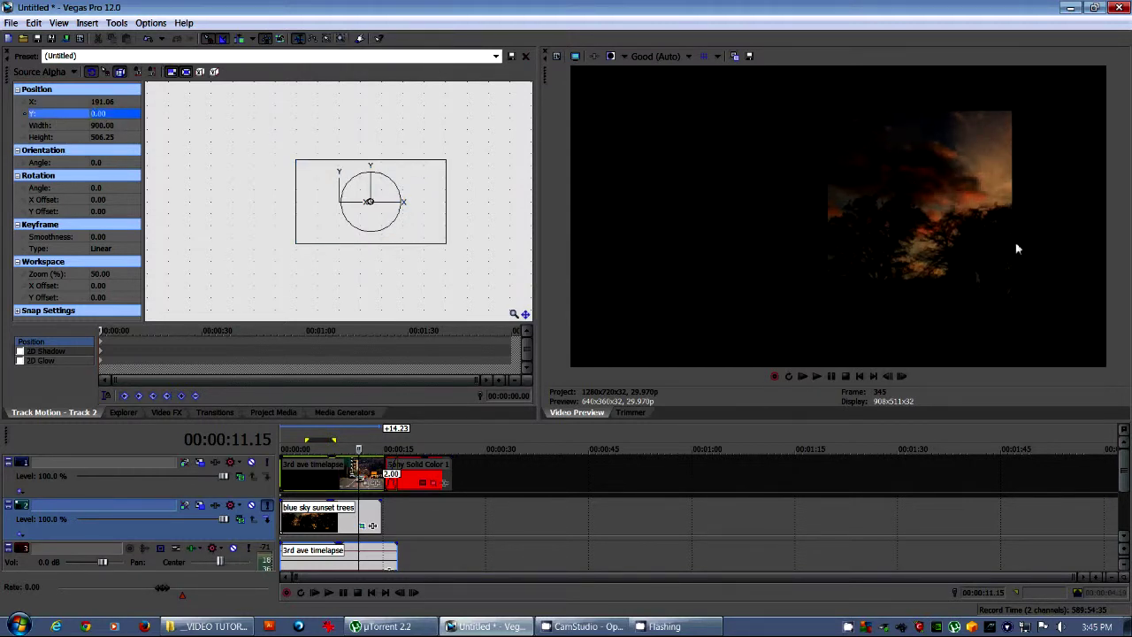
Try an X position of 6,400 and one of 640 for track 2's motion frame.
{"action": "left_click", "coordinate": [127, 103]}
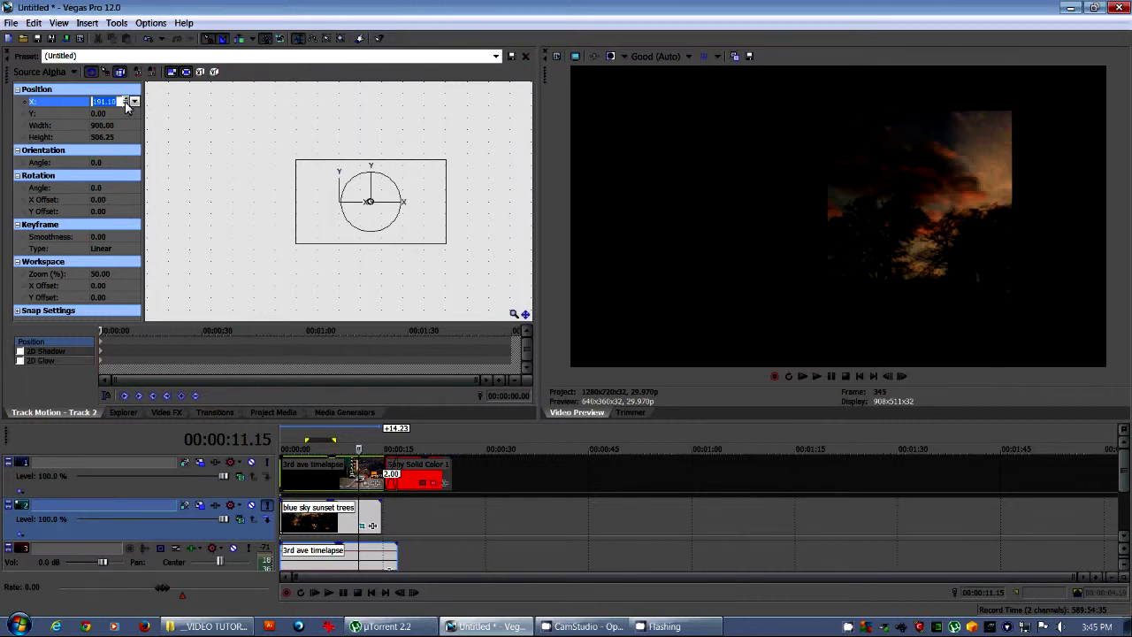
{"action": "type", "text": "6,400"}
{"action": "key", "text": "Return"}
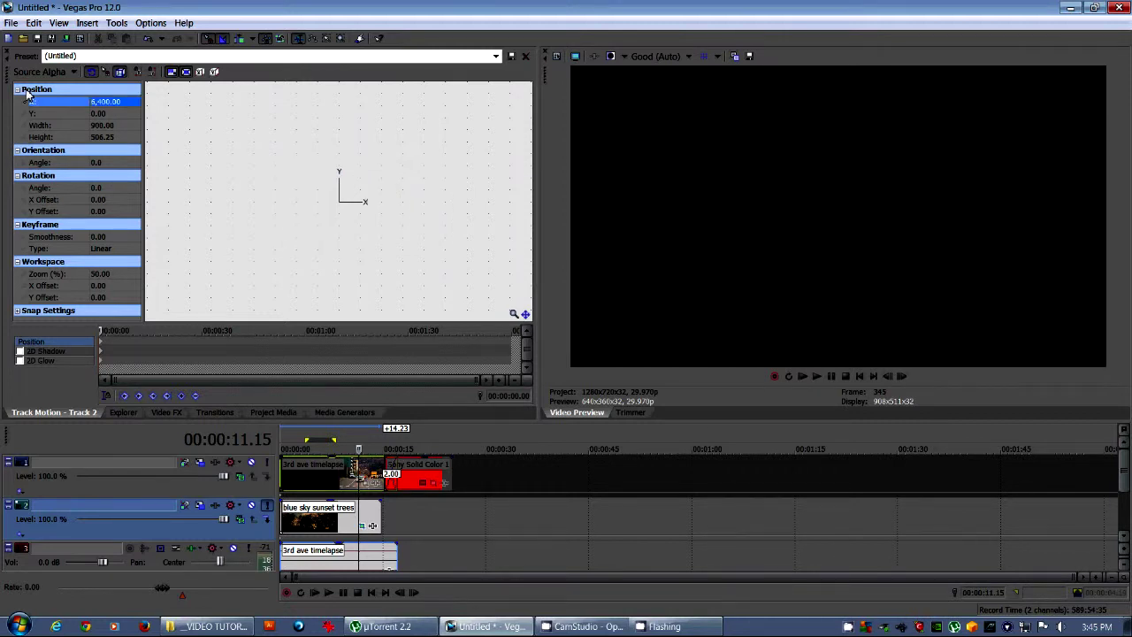
{"action": "left_click", "coordinate": [122, 103]}
{"action": "type", "text": "640"}
{"action": "key", "text": "Return"}
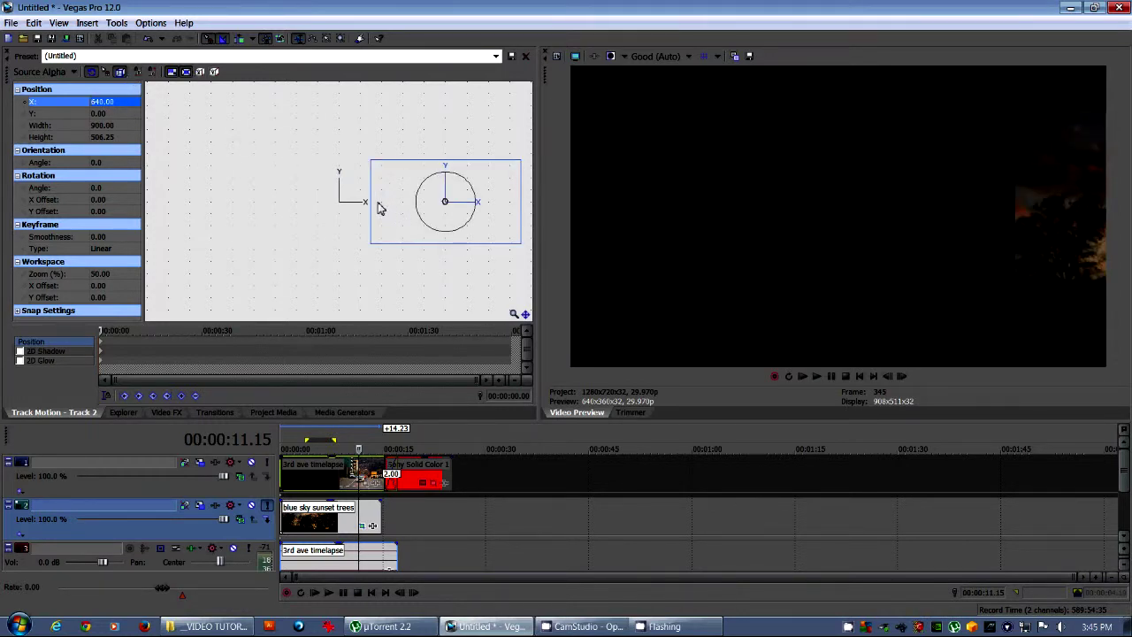
Move track 2's motion frame back left to about X 194 and set its Y position to 0.
{"action": "left_click_drag", "start_coordinate": [381, 208], "coordinate": [339, 208]}
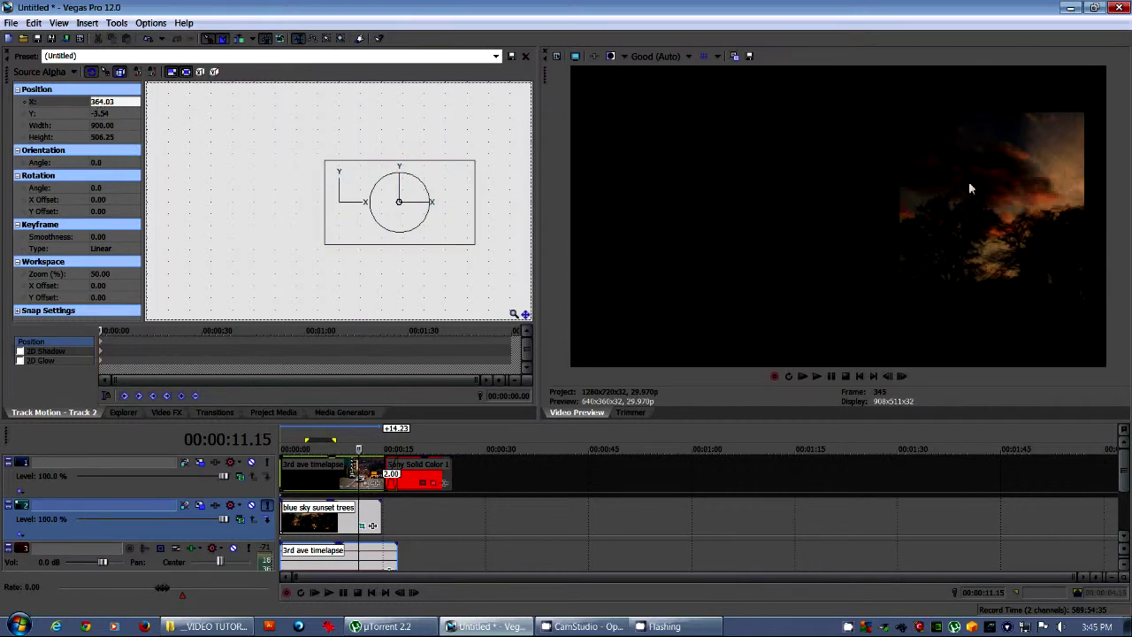
{"action": "left_click_drag", "start_coordinate": [443, 230], "coordinate": [417, 230]}
{"action": "left_click", "coordinate": [117, 115]}
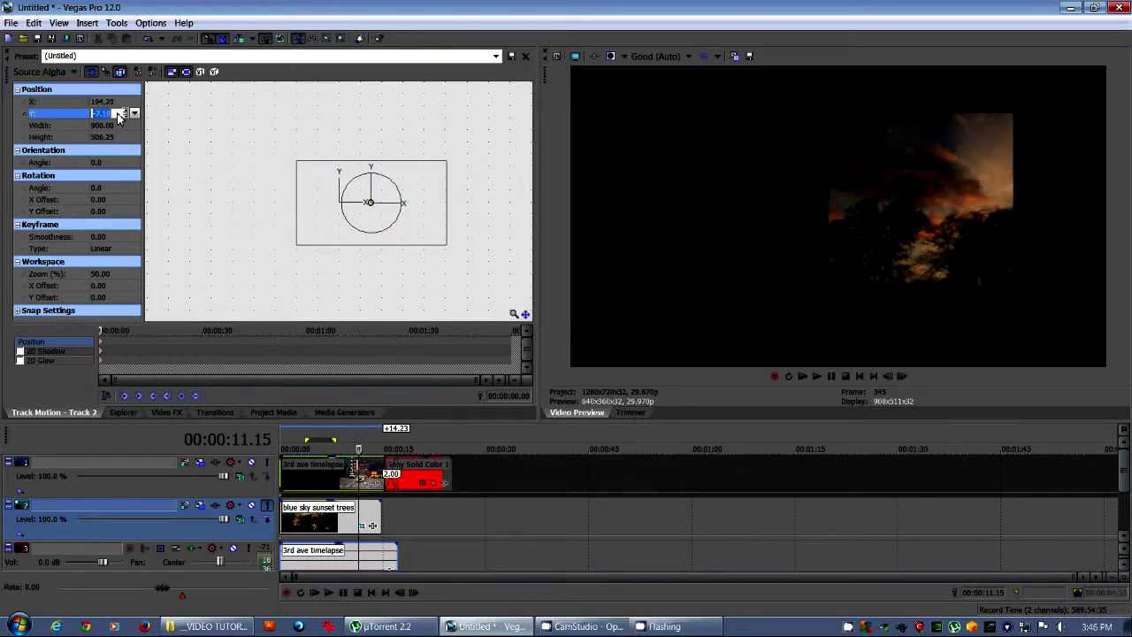
{"action": "type", "text": "0"}
{"action": "key", "text": "Return"}
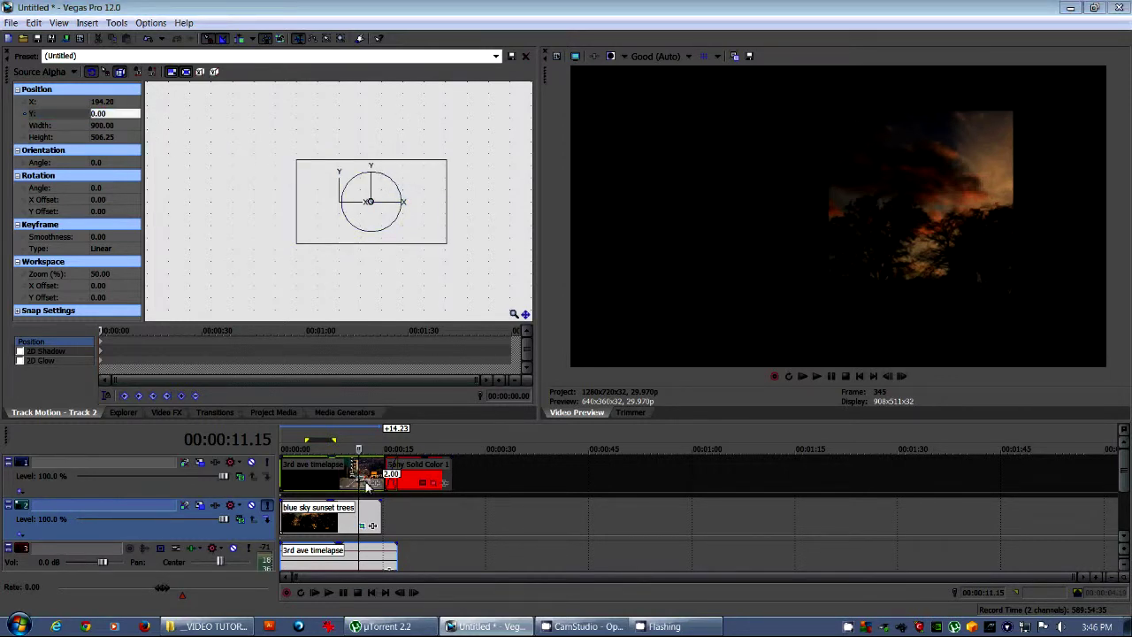
Open Event Pan/Crop for the 3rd ave timelapse clip and crop it to a width of 640 at full height.
{"action": "left_click_drag", "start_coordinate": [710, 59], "coordinate": [806, 120]}
{"action": "left_click", "coordinate": [347, 438]}
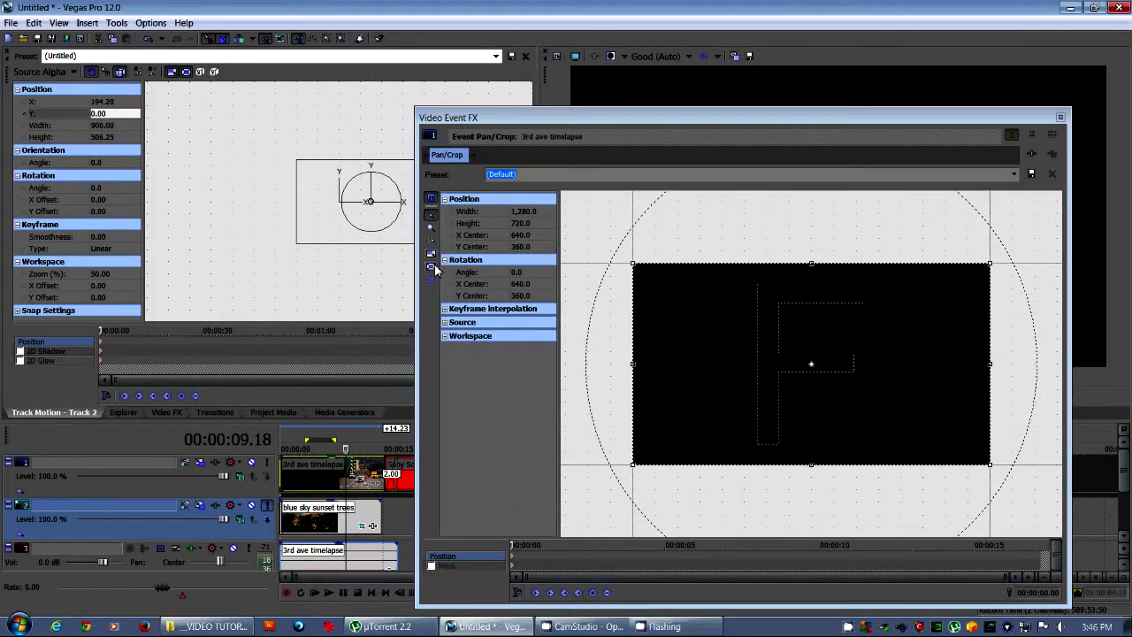
{"action": "left_click_drag", "start_coordinate": [986, 364], "coordinate": [786, 386]}
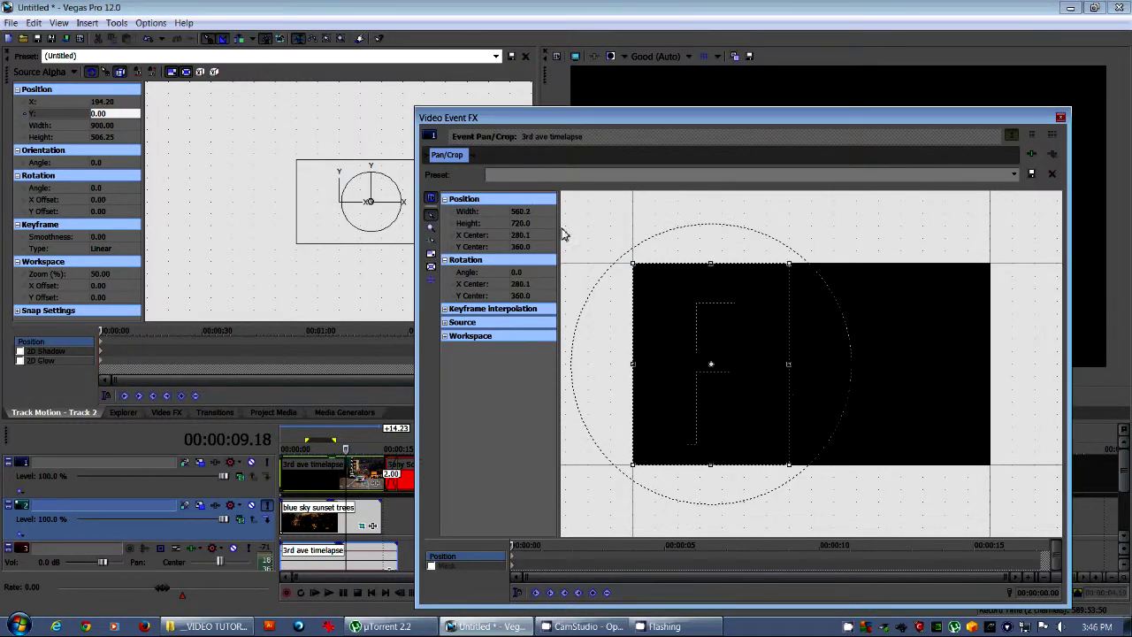
{"action": "left_click", "coordinate": [524, 211]}
{"action": "type", "text": "640"}
{"action": "key", "text": "Return"}
{"action": "key", "text": "Tab"}
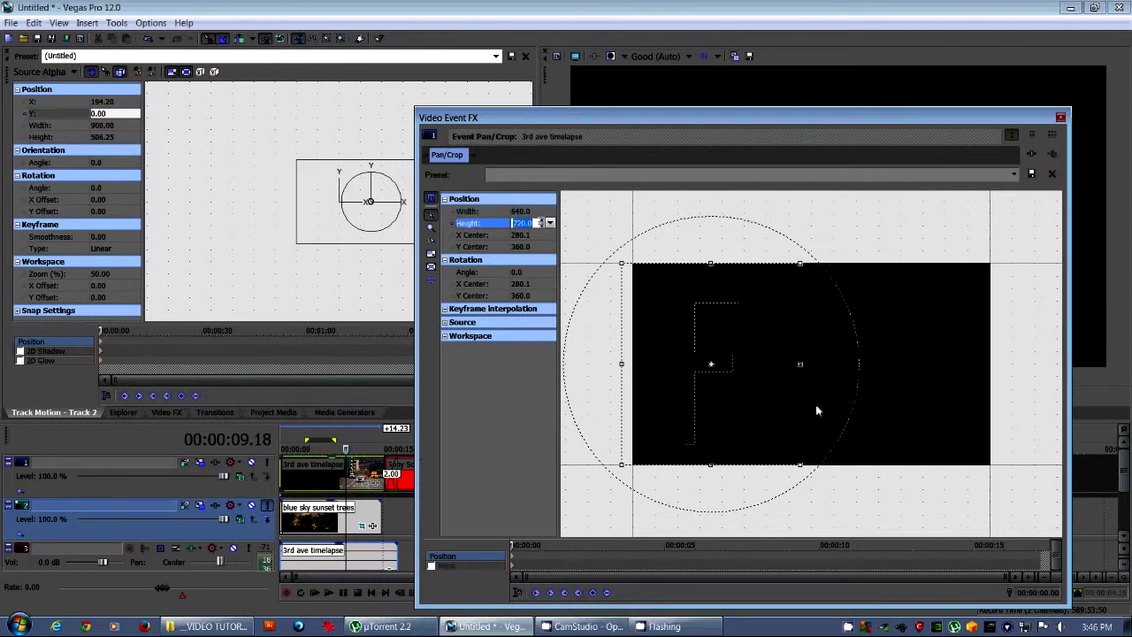
Shift the 3rd ave timelapse crop frame to the clip's right half, at X Center 960, and close the crop window.
{"action": "key", "text": "Return"}
{"action": "key", "text": "Right"}
{"action": "key", "text": "Right"}
{"action": "key", "text": "Right"}
{"action": "key", "text": "Right"}
{"action": "key", "text": "Right"}
{"action": "key", "text": "Right"}
{"action": "key", "text": "Right"}
{"action": "key", "text": "Right"}
{"action": "key", "text": "Right"}
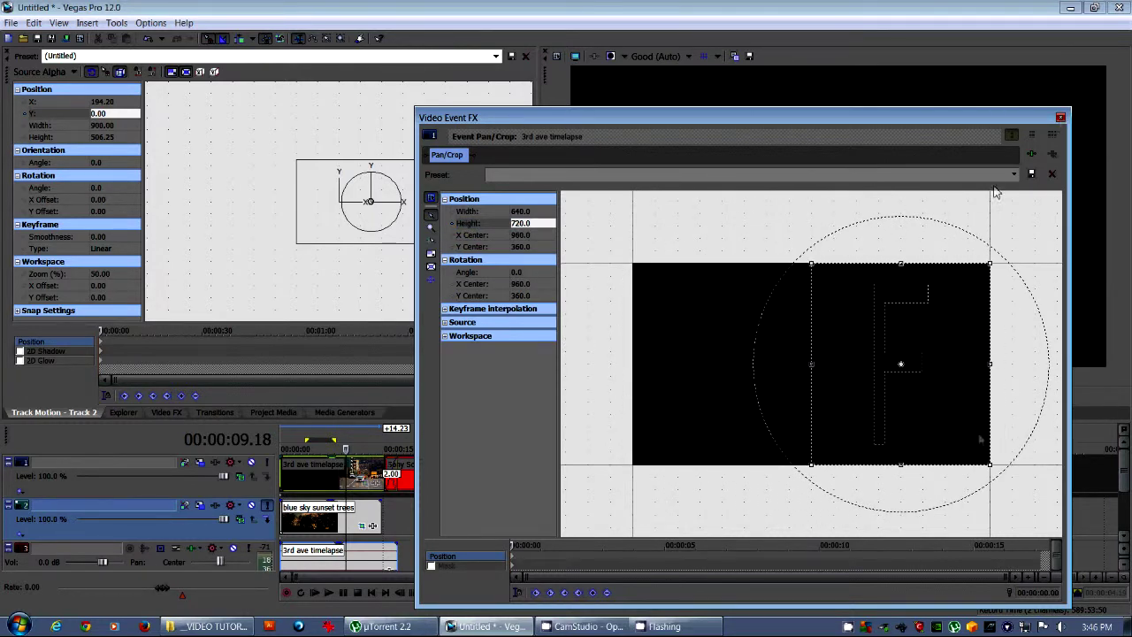
{"action": "left_click", "coordinate": [1061, 119]}
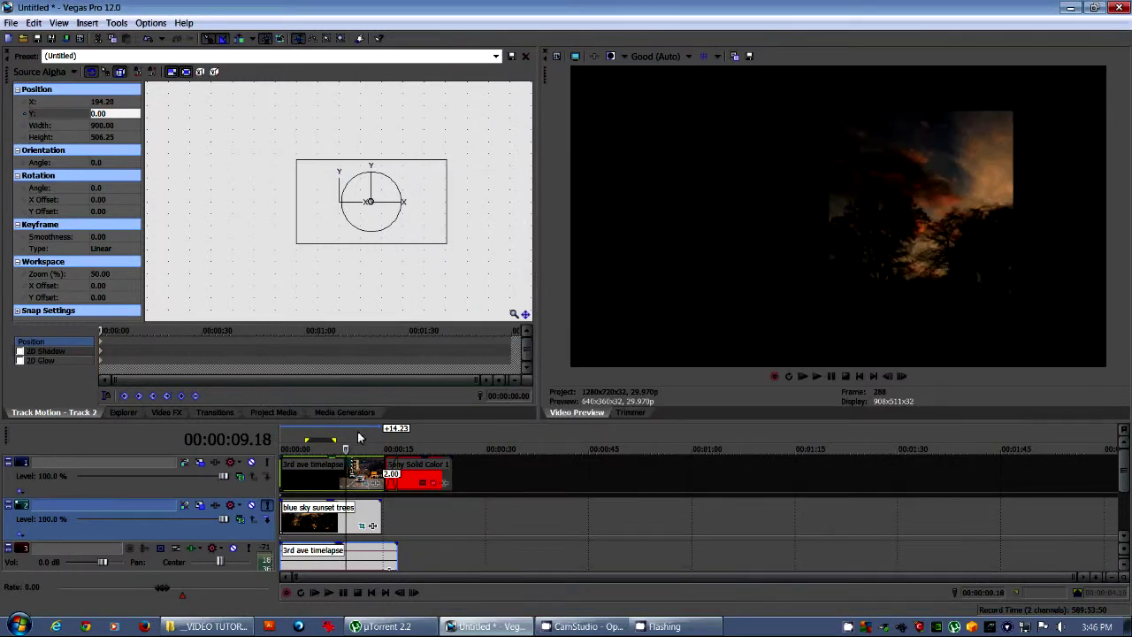
Unsolo track 2 and set track 1's Y position to 0 in Track Motion.
{"action": "left_click", "coordinate": [266, 505]}
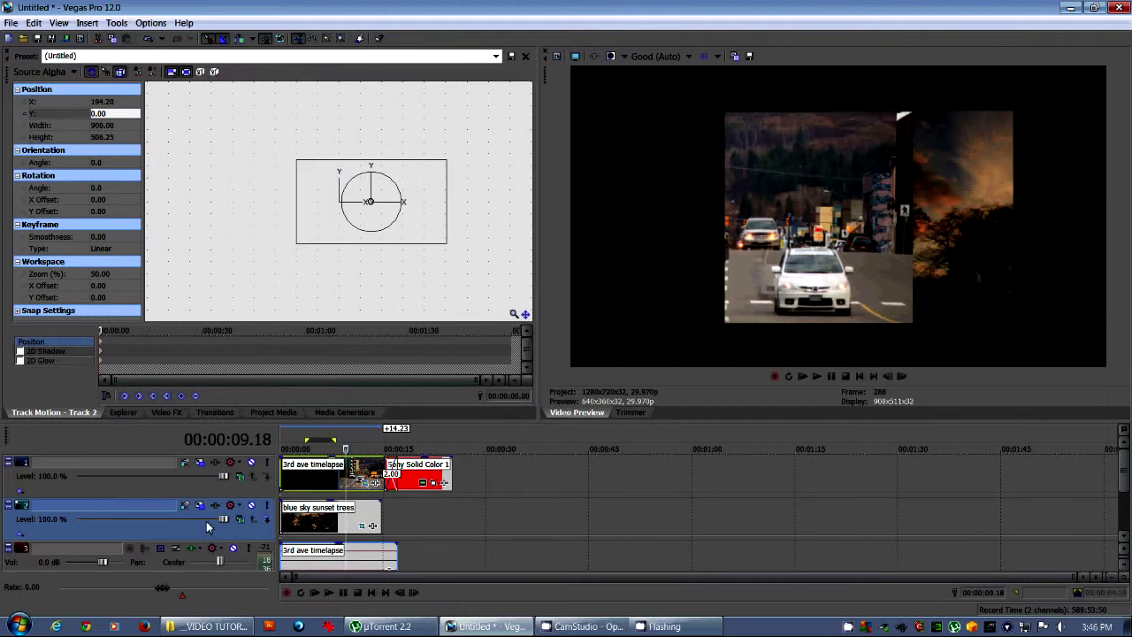
{"action": "left_click", "coordinate": [200, 465]}
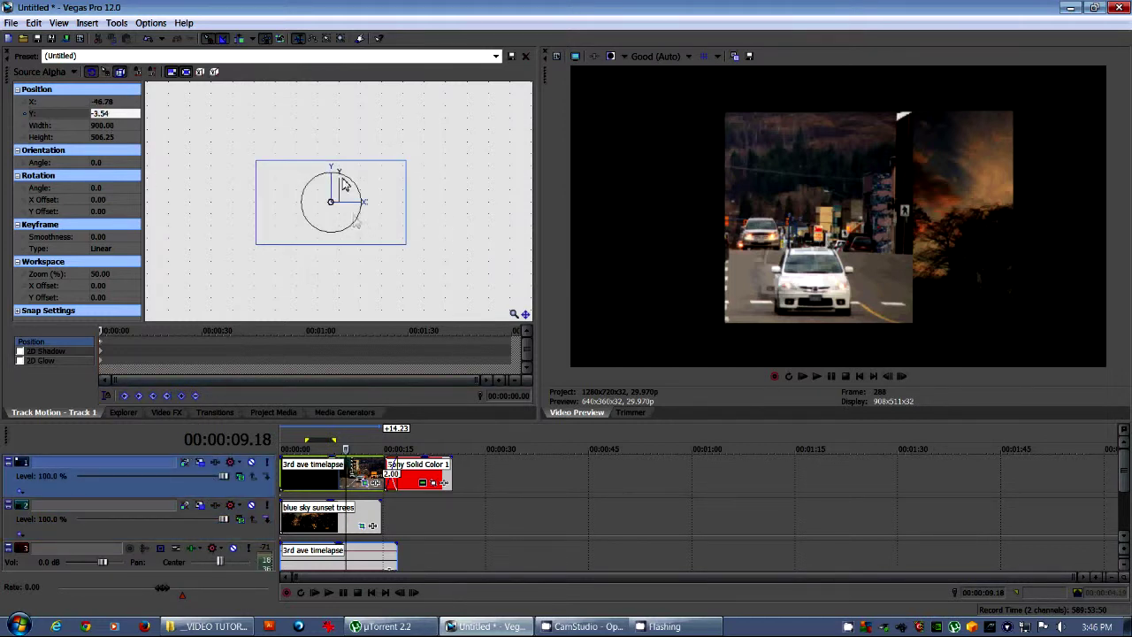
{"action": "left_click", "coordinate": [112, 114]}
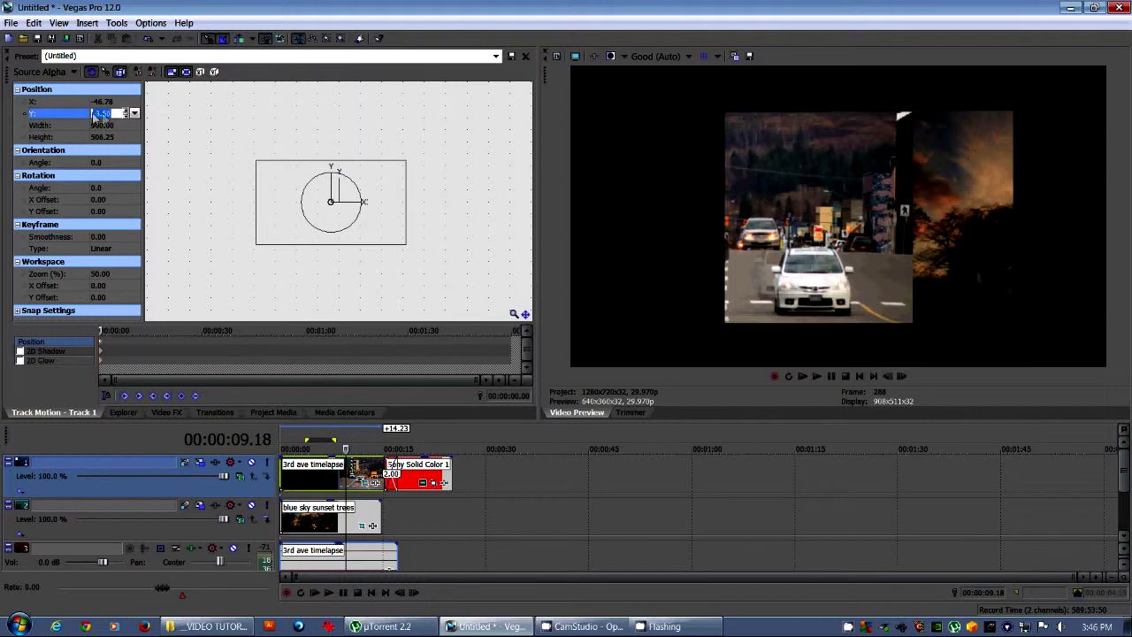
{"action": "key", "text": "Return"}
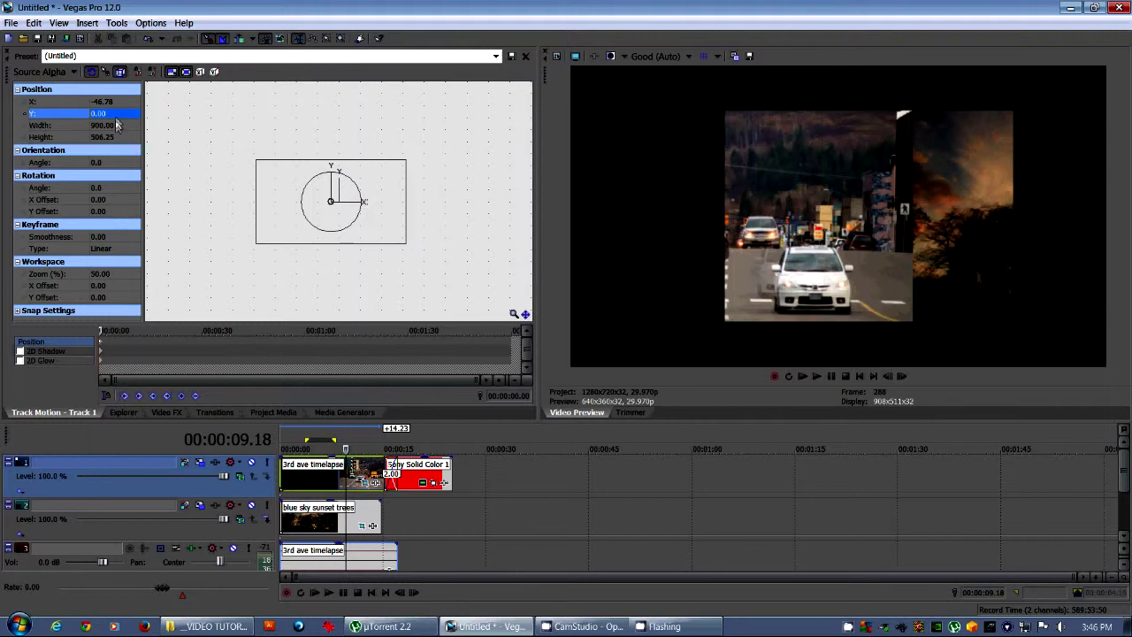
Shift track 1's motion frame left to X -266.70, beside the sunset clip.
{"action": "left_click", "coordinate": [198, 463]}
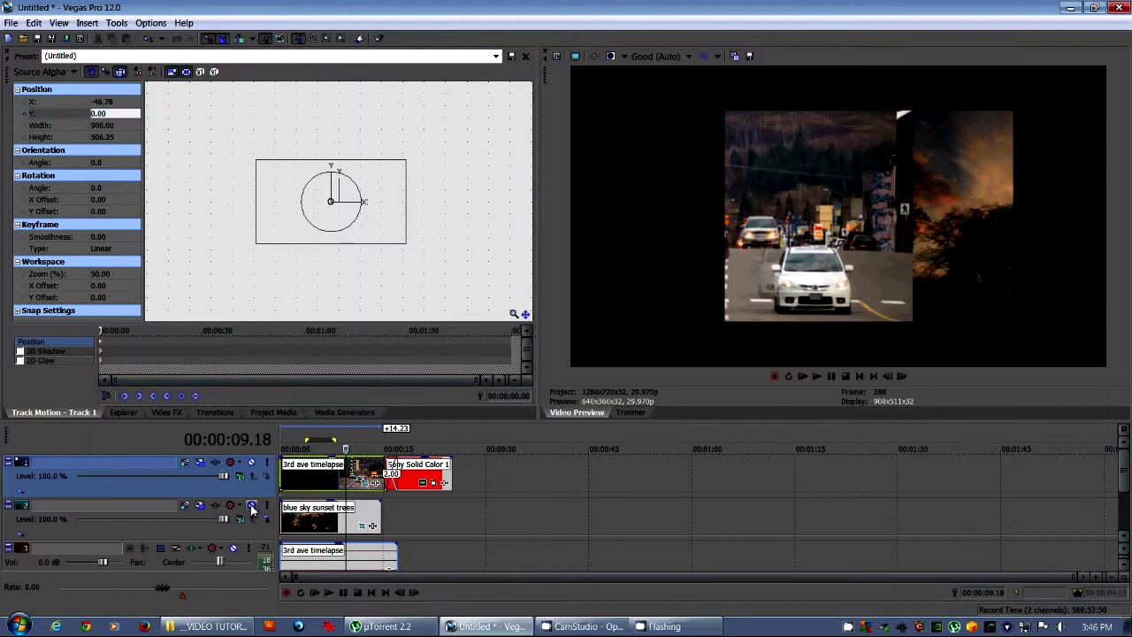
{"action": "left_click", "coordinate": [201, 507]}
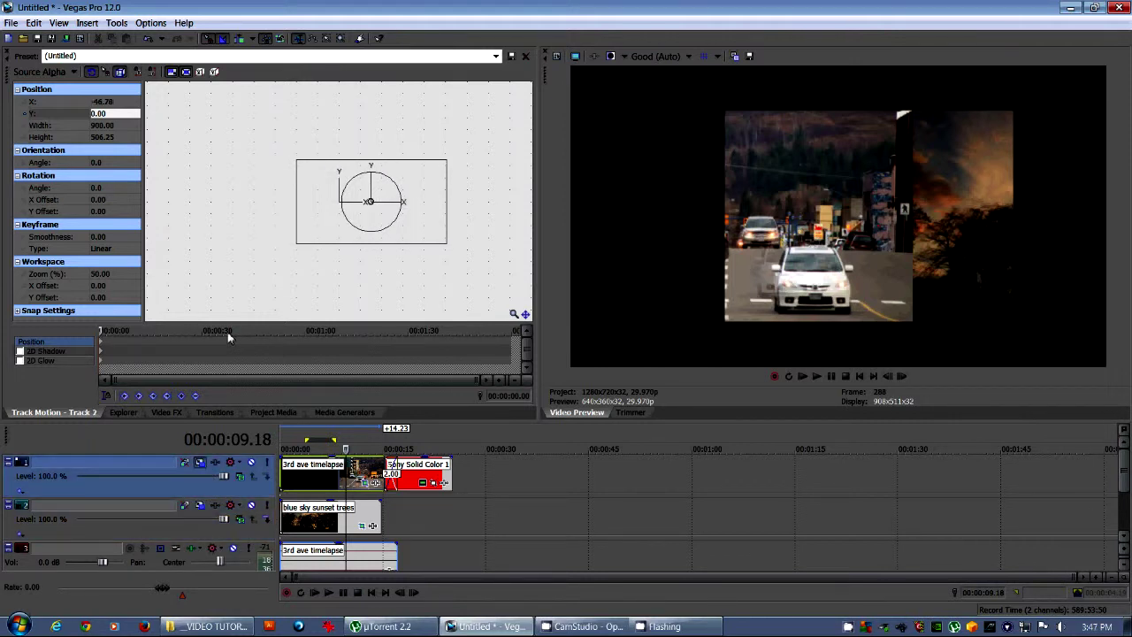
{"action": "left_click", "coordinate": [125, 103]}
{"action": "left_click_drag", "start_coordinate": [125, 104], "coordinate": [126, 105]}
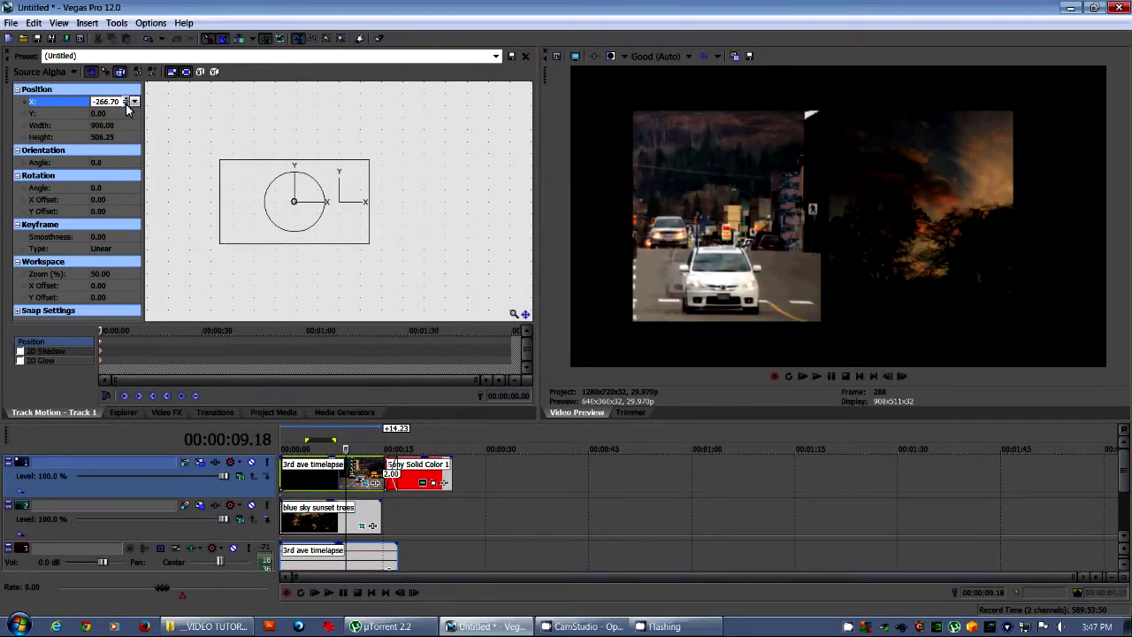
Play the project from near the start to preview the two clips side by side, and pause it.
{"action": "left_click", "coordinate": [287, 437]}
{"action": "key", "text": "space"}
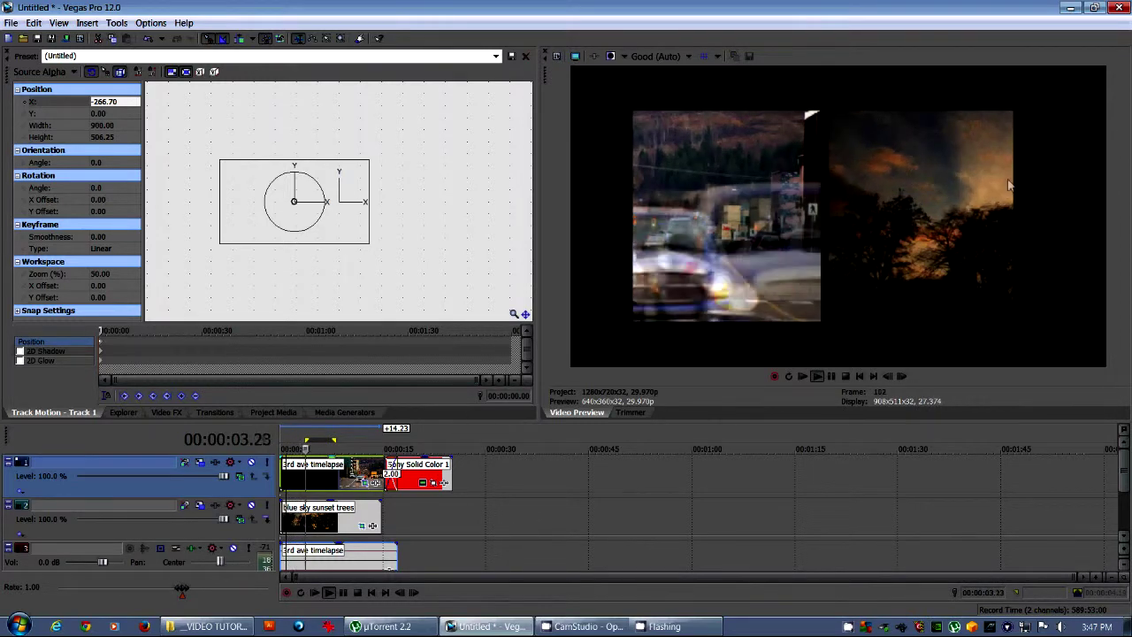
{"action": "key", "text": "Return"}
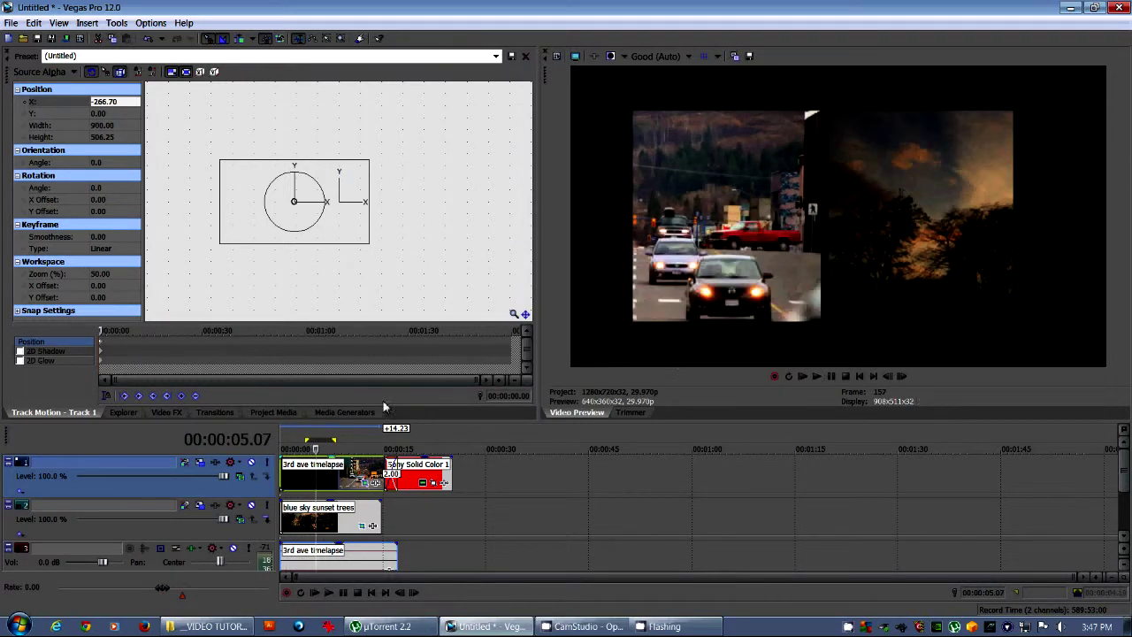
Open Event Pan/Crop for the 3rd ave timelapse clip and dock its window alongside Track Motion.
{"action": "left_click", "coordinate": [370, 484]}
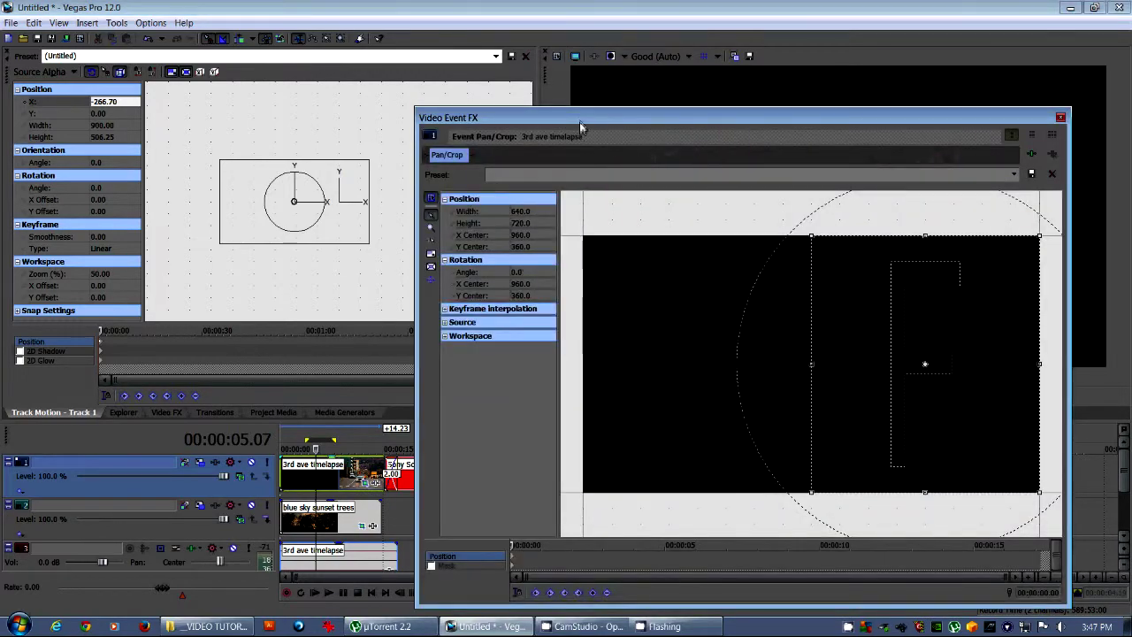
{"action": "left_click_drag", "start_coordinate": [581, 119], "coordinate": [171, 64]}
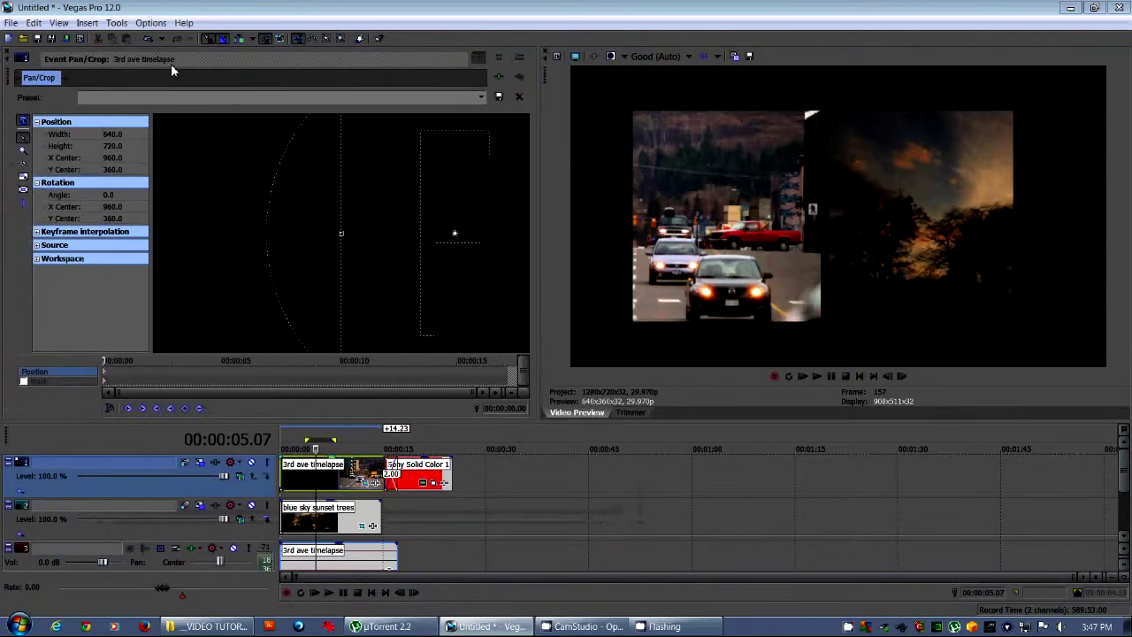
{"action": "scroll", "coordinate": [407, 248], "scroll_direction": "down", "scroll_amount": 5}
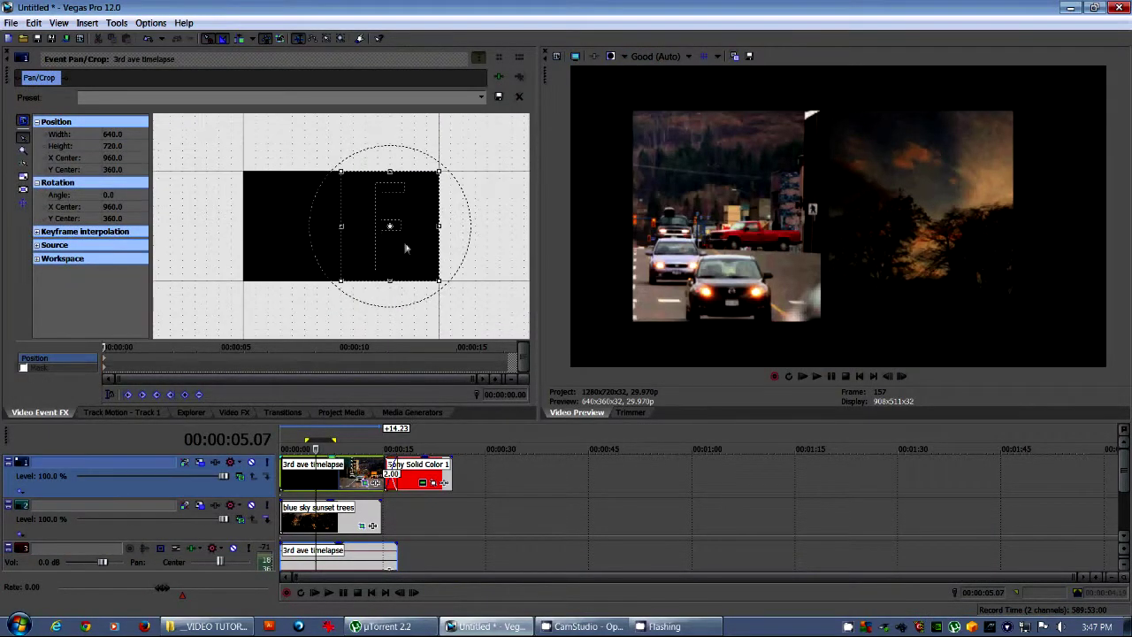
{"action": "left_click_drag", "start_coordinate": [424, 226], "coordinate": [376, 215]}
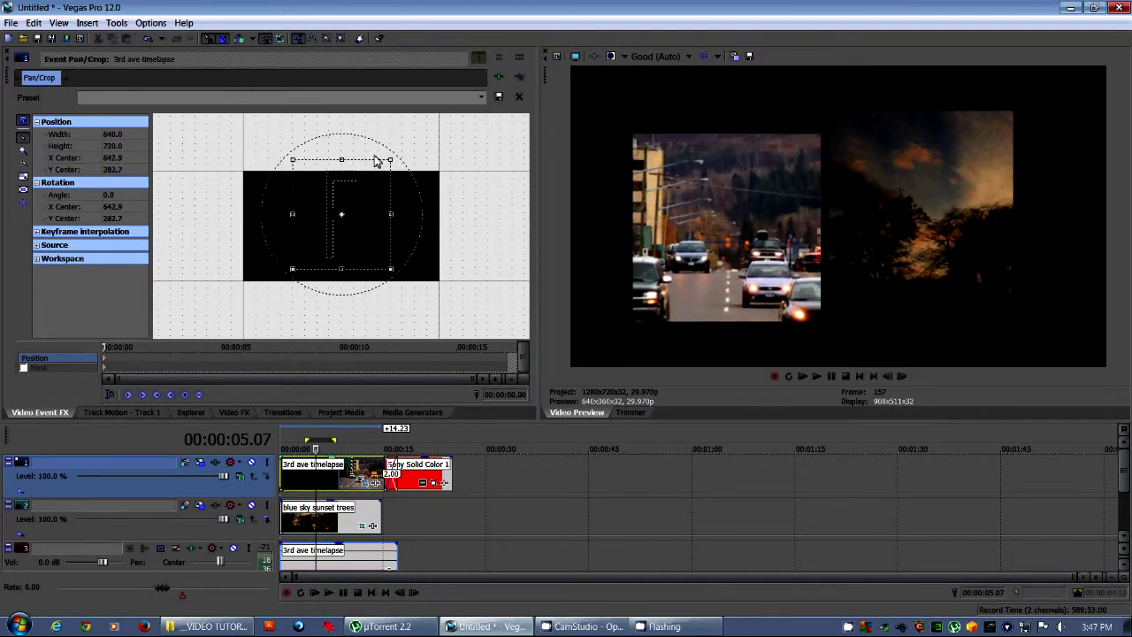
{"action": "left_click_drag", "start_coordinate": [375, 235], "coordinate": [378, 245]}
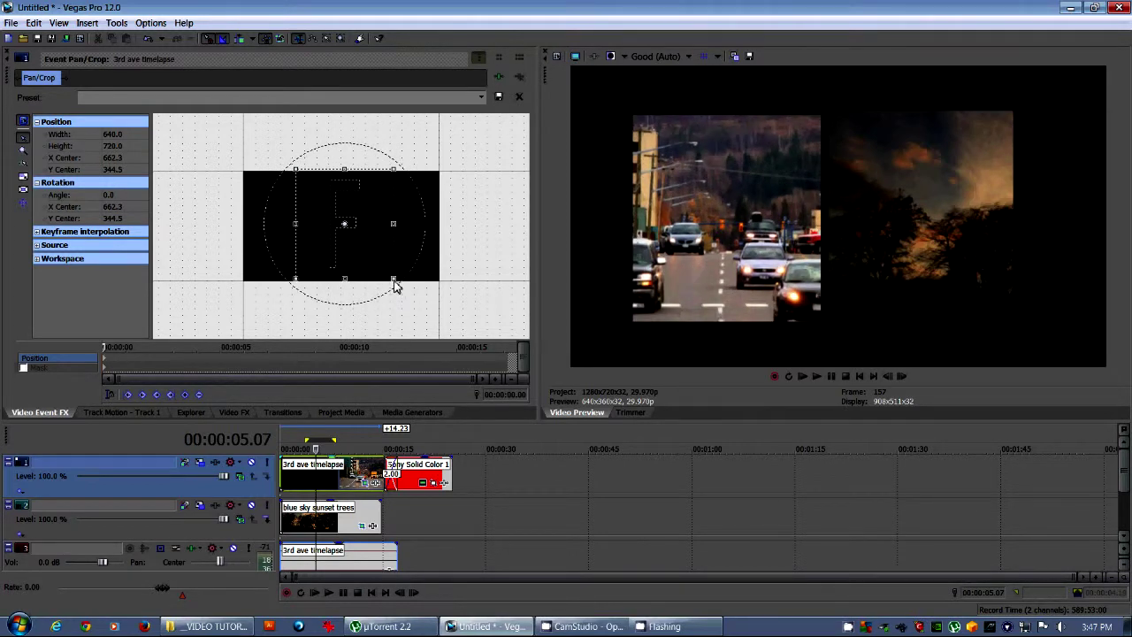
{"action": "left_click_drag", "start_coordinate": [394, 283], "coordinate": [394, 280]}
{"action": "key", "text": "ctrl+z"}
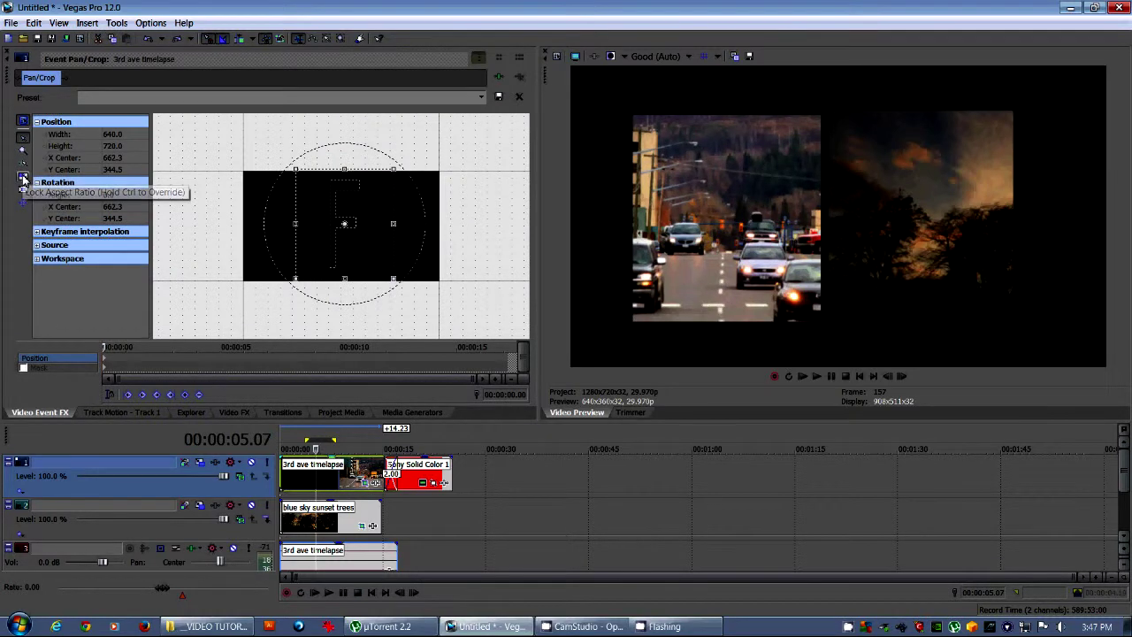
{"action": "key", "text": "ctrl+z"}
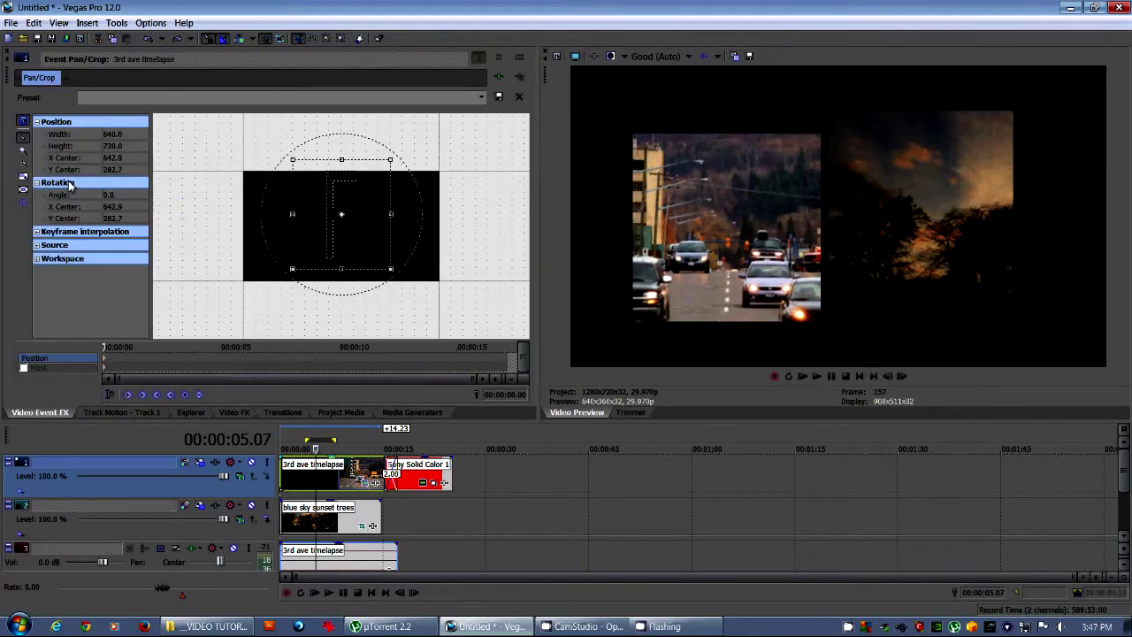
{"action": "key", "text": "ctrl+z"}
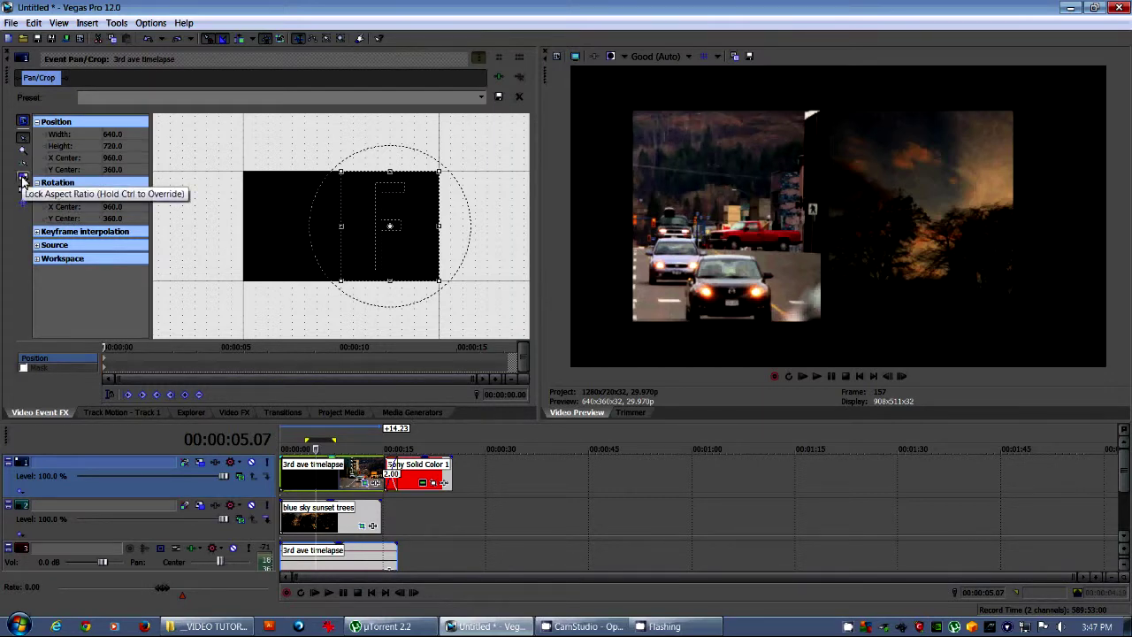
Shrink the timelapse clip's crop frame proportionally to about 609 × 685, center it around X 643, Y 354, and preview the playback.
{"action": "left_click_drag", "start_coordinate": [346, 177], "coordinate": [342, 178]}
{"action": "left_click_drag", "start_coordinate": [424, 228], "coordinate": [370, 224]}
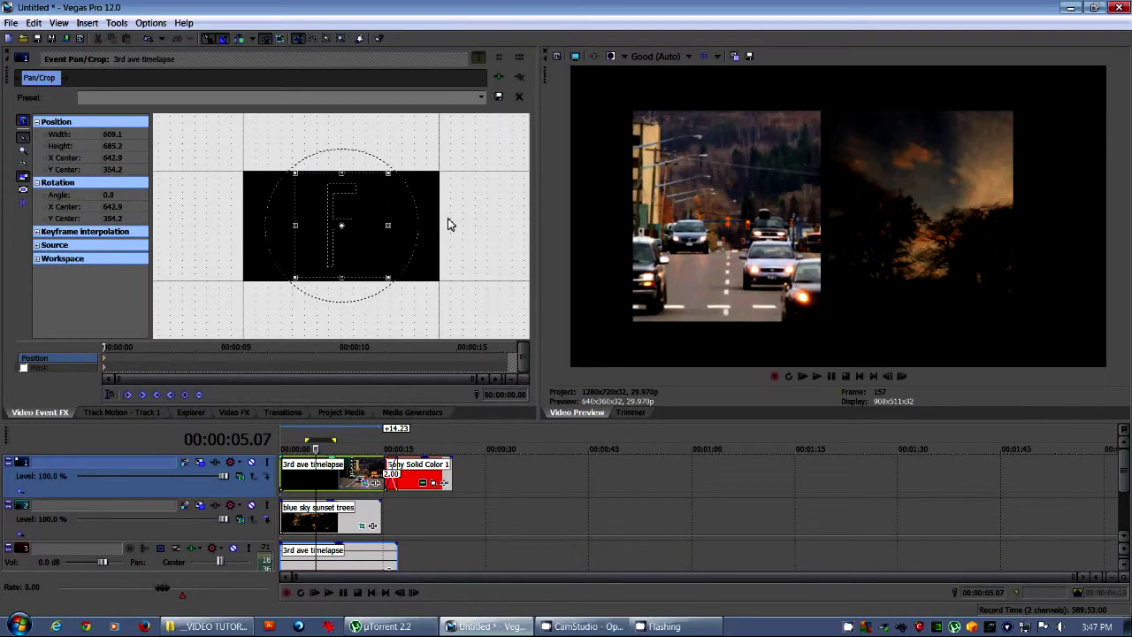
{"action": "left_click", "coordinate": [301, 443]}
{"action": "key", "text": "space"}
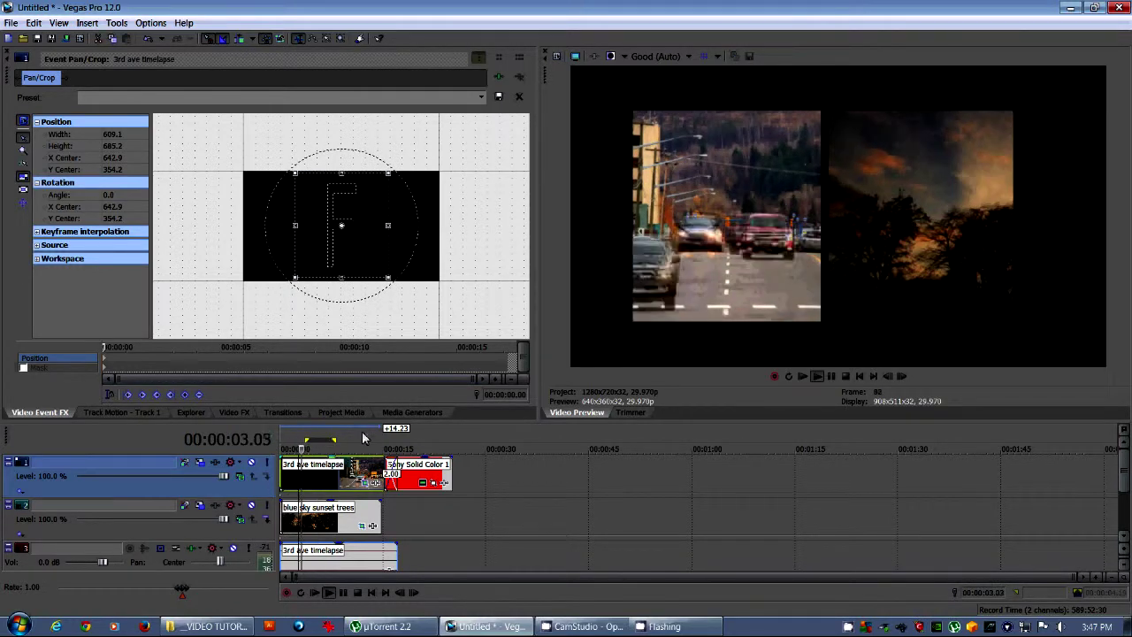
{"action": "key", "text": "space"}
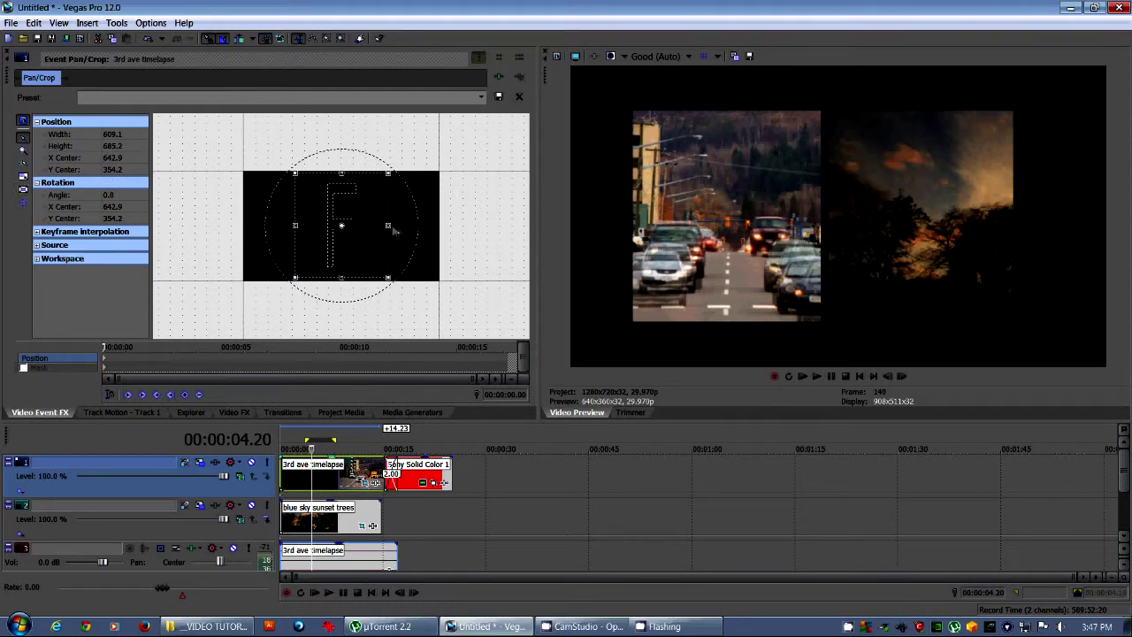
Narrow the 3rd ave timelapse crop frame from one side and set its width to 420.
{"action": "left_click_drag", "start_coordinate": [390, 225], "coordinate": [361, 221]}
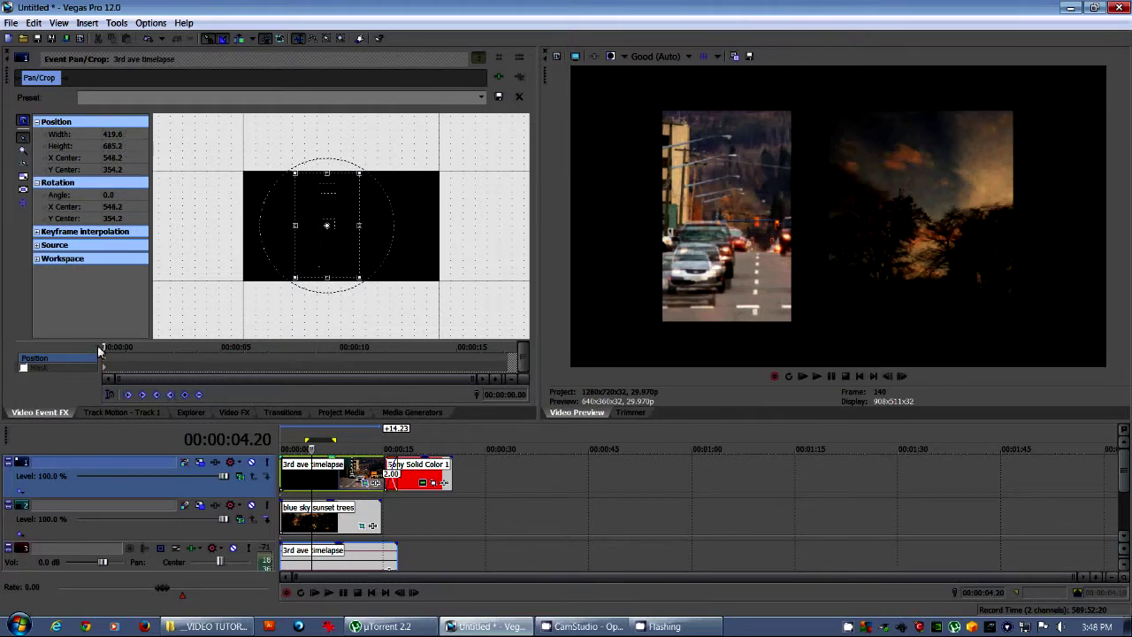
{"action": "left_click", "coordinate": [131, 135]}
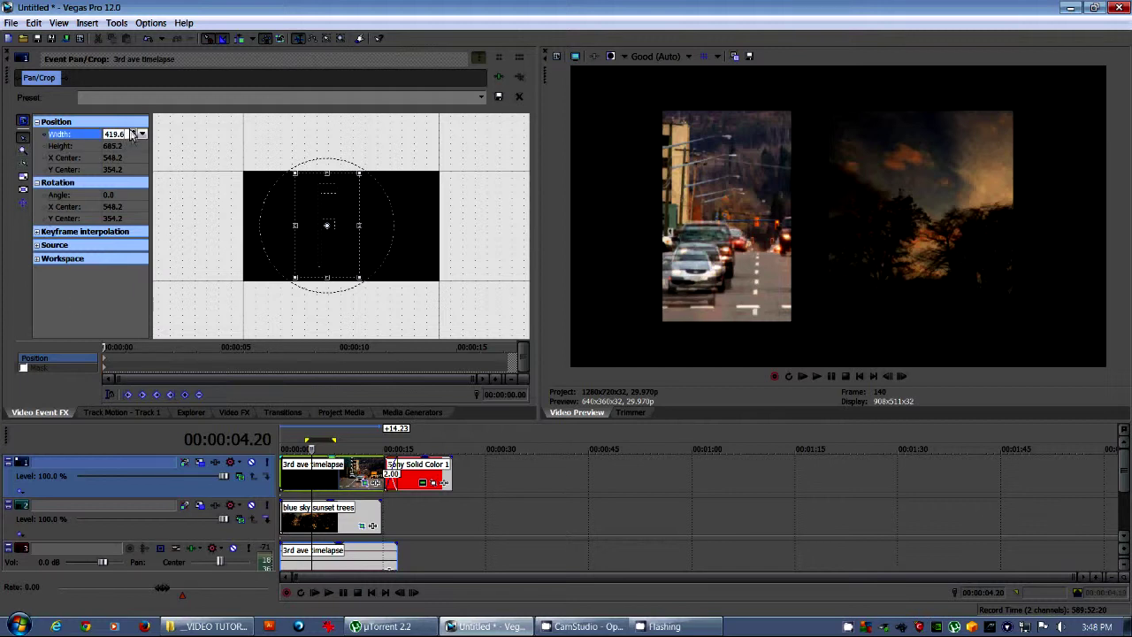
{"action": "left_click_drag", "start_coordinate": [126, 137], "coordinate": [63, 137]}
{"action": "type", "text": "420"}
{"action": "key", "text": "Return"}
Open Event Pan/Crop for the blue sky sunset trees clip and set its crop width to 420.
{"action": "left_click", "coordinate": [361, 526]}
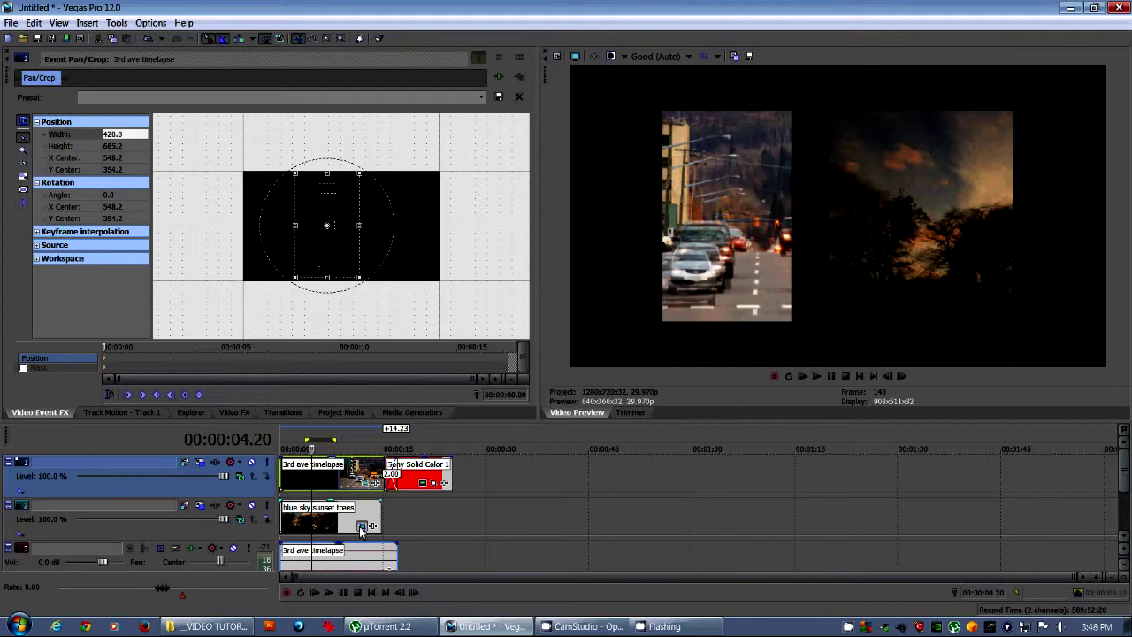
{"action": "left_click", "coordinate": [124, 134]}
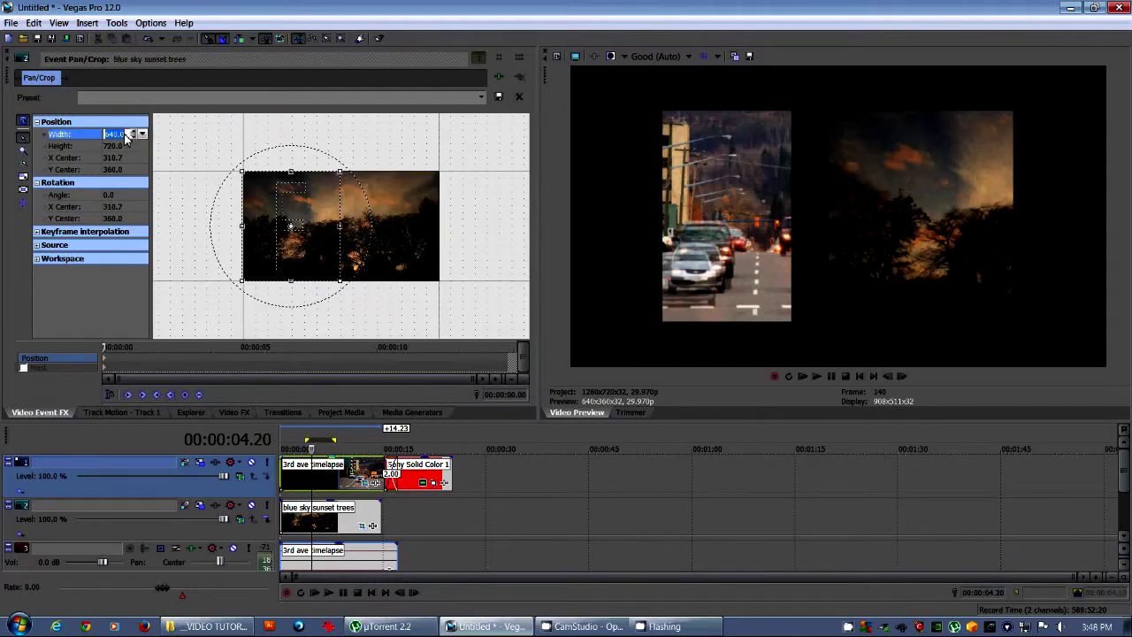
{"action": "type", "text": "420"}
{"action": "key", "text": "Return"}
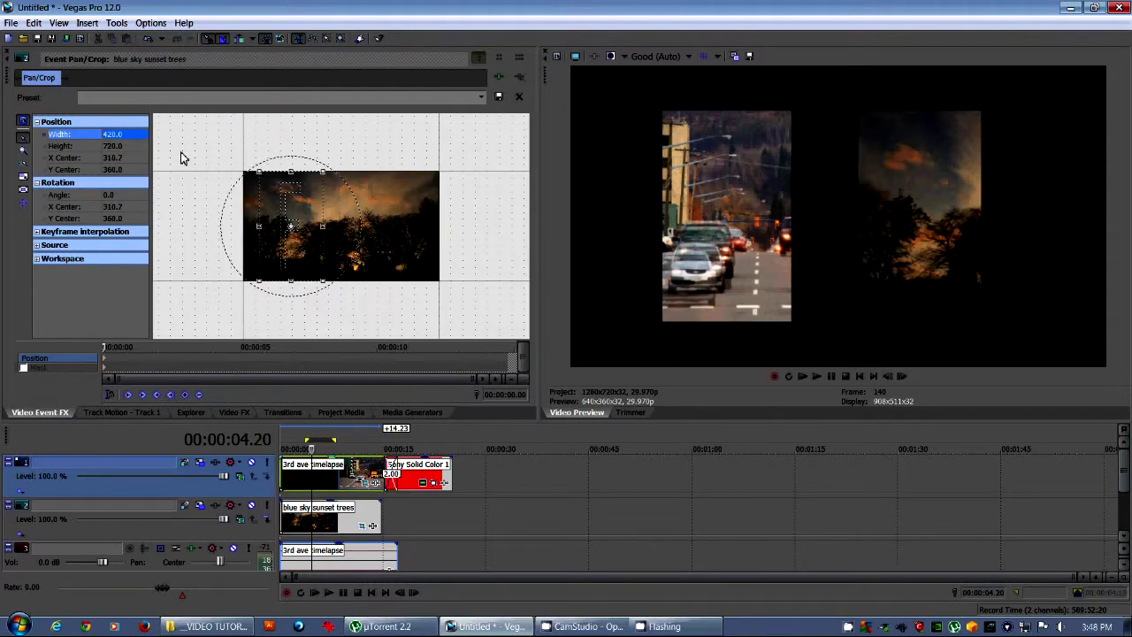
Shrink the sunset crop frame proportionally to about 339 × 581 and reposition it around X 417, Y 298 while previewing playback.
{"action": "mouse_move", "coordinate": [294, 439]}
{"action": "left_mouse_down"}
{"action": "mouse_move", "coordinate": [343, 449]}
{"action": "mouse_move", "coordinate": [312, 444]}
{"action": "left_mouse_up"}
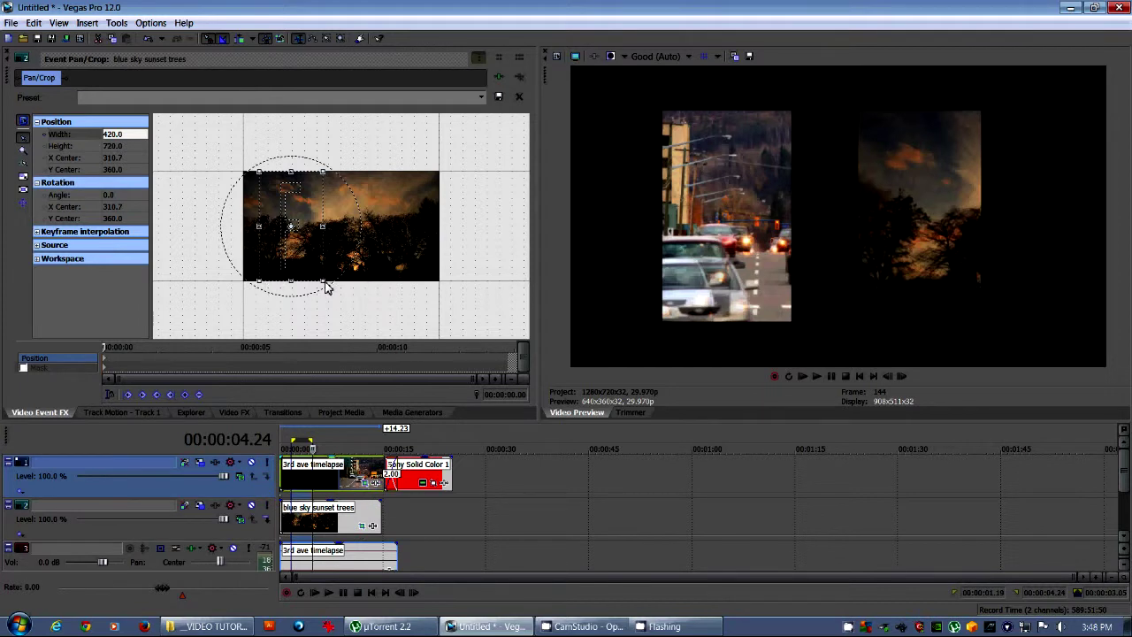
{"action": "left_click_drag", "start_coordinate": [323, 288], "coordinate": [310, 276]}
{"action": "left_click_drag", "start_coordinate": [301, 213], "coordinate": [373, 210]}
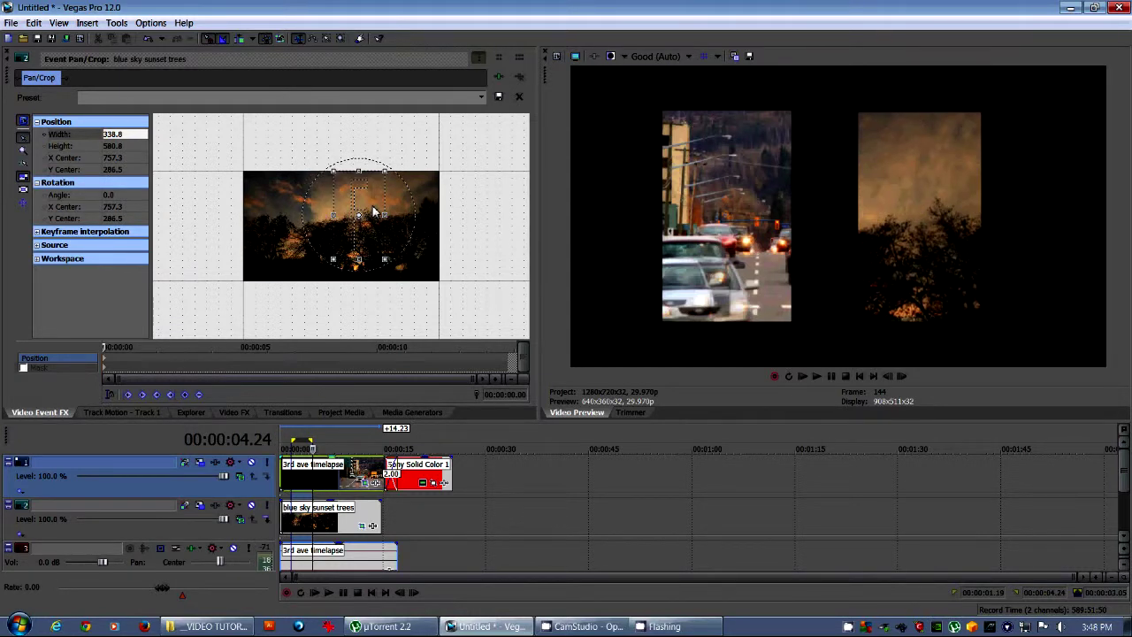
{"action": "left_click", "coordinate": [297, 439]}
{"action": "key", "text": "space"}
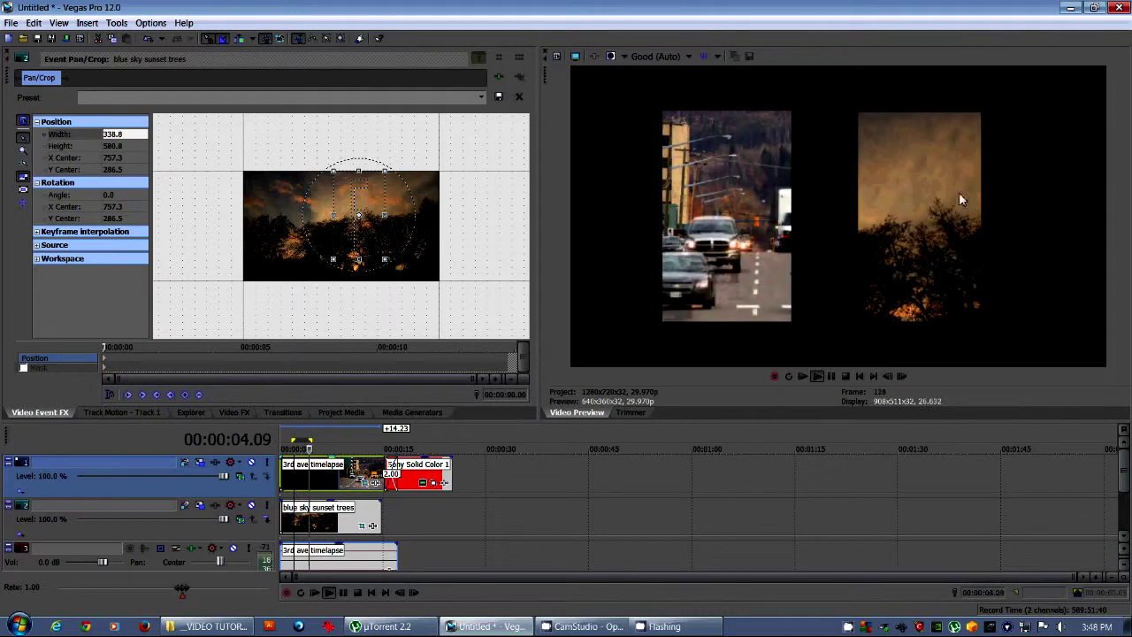
{"action": "left_click_drag", "start_coordinate": [376, 232], "coordinate": [321, 234]}
{"action": "key", "text": "space"}
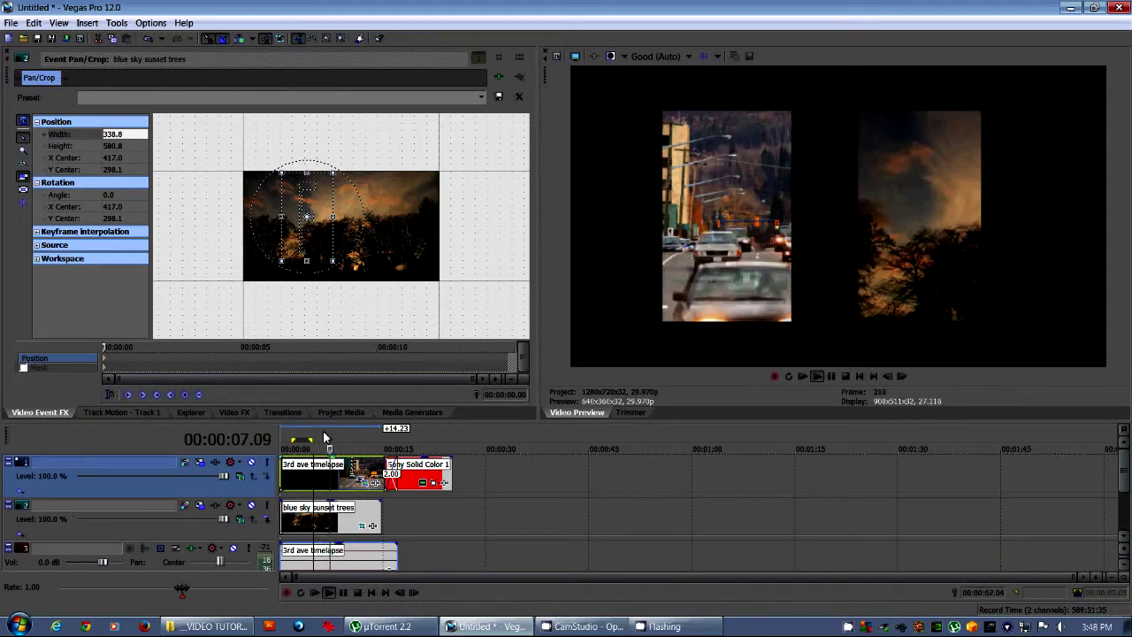
{"action": "key", "text": "Return"}
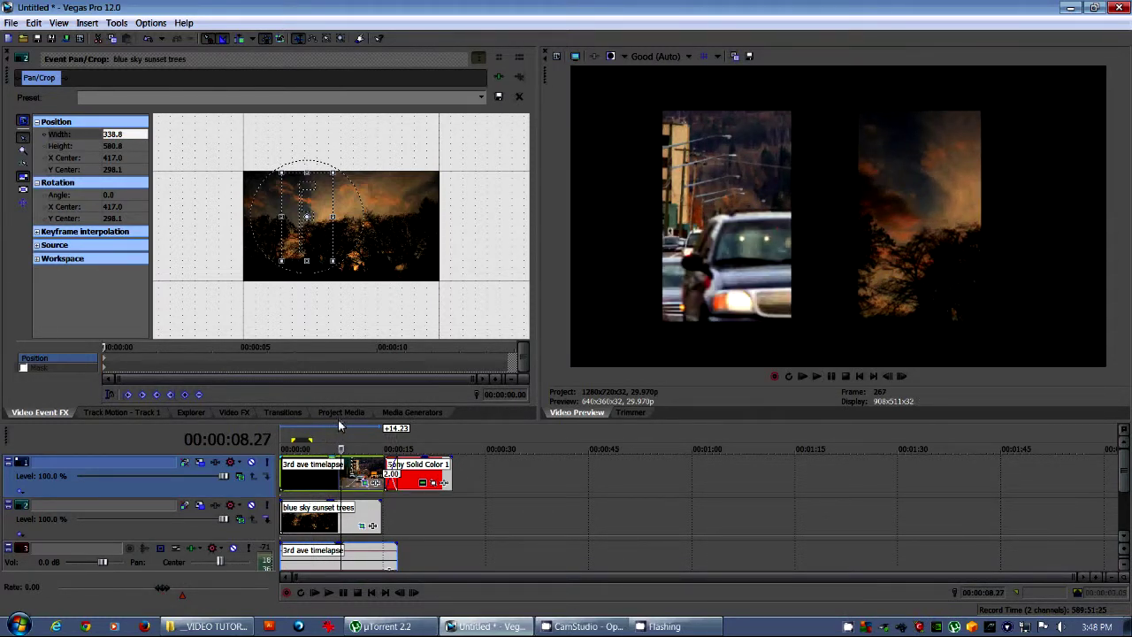
Enlarge the timeline area and move the red Sony Solid Color 1 event to the project start on a new bottom track.
{"action": "left_click_drag", "start_coordinate": [338, 422], "coordinate": [345, 350]}
{"action": "left_click", "coordinate": [425, 416]}
{"action": "left_click_drag", "start_coordinate": [310, 527], "coordinate": [313, 527]}
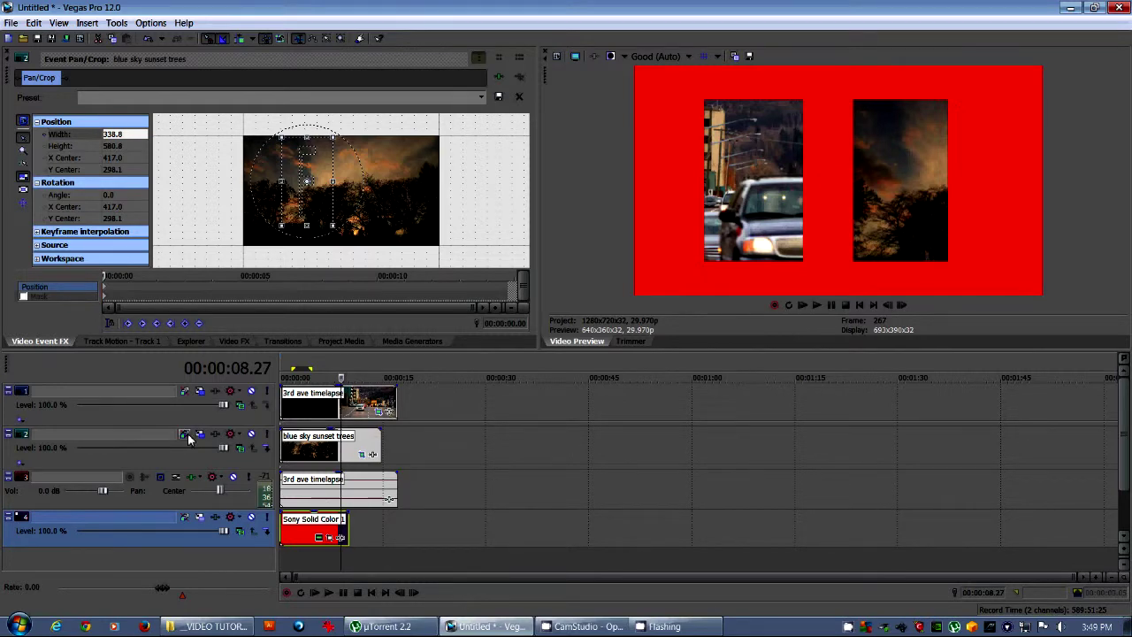
Enable the 2D Shadow in track 1's Track Motion and set its position to X -266.70, Y 0.00.
{"action": "left_click", "coordinate": [200, 391]}
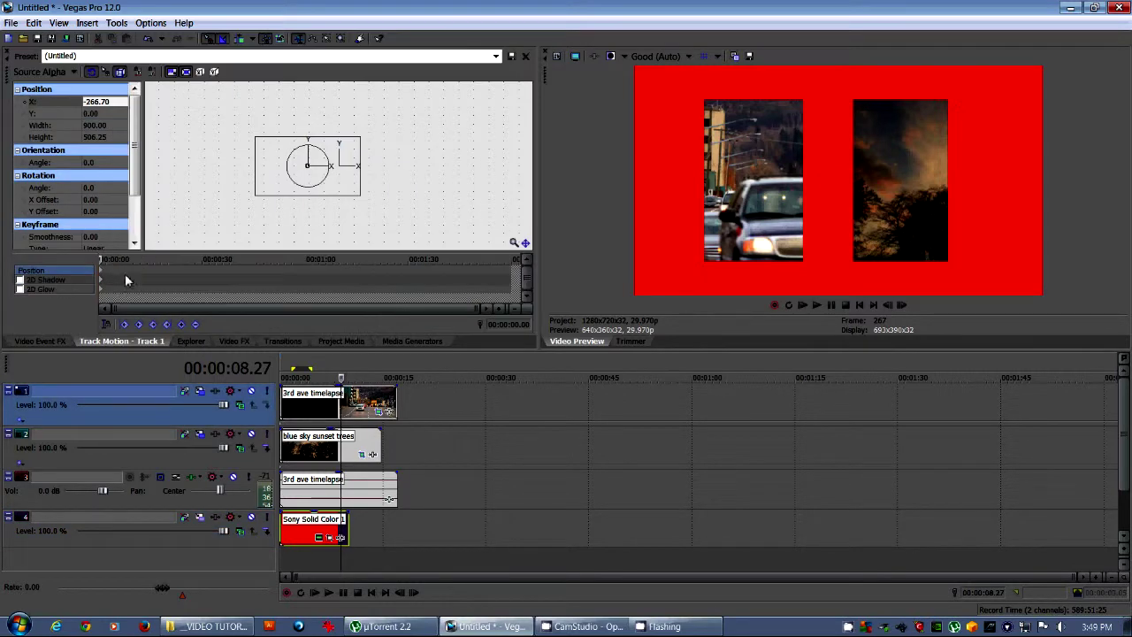
{"action": "left_click", "coordinate": [20, 280]}
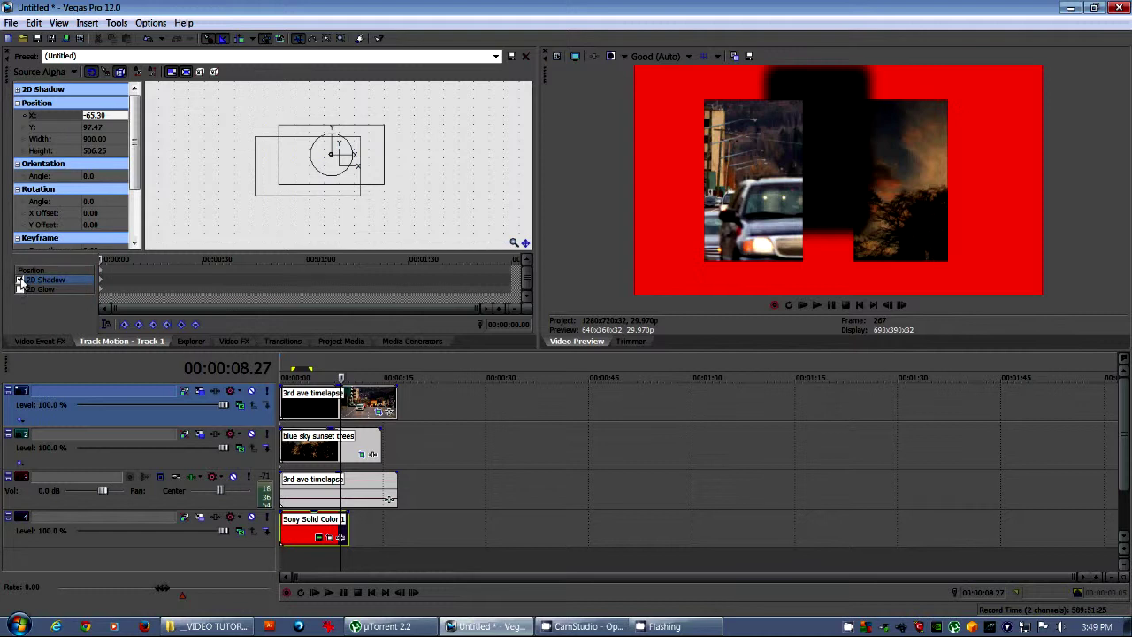
{"action": "mouse_move", "coordinate": [144, 132]}
{"action": "left_mouse_down"}
{"action": "mouse_move", "coordinate": [196, 136]}
{"action": "mouse_move", "coordinate": [138, 117]}
{"action": "left_mouse_up"}
{"action": "left_click", "coordinate": [126, 120]}
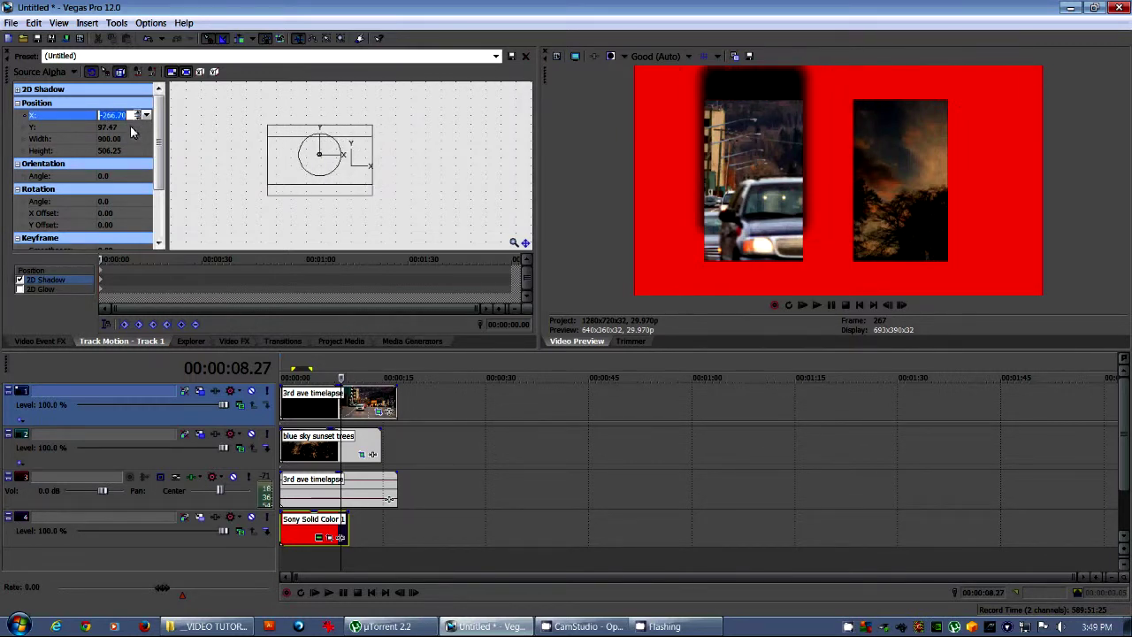
{"action": "left_click", "coordinate": [128, 128]}
{"action": "left_click_drag", "start_coordinate": [137, 126], "coordinate": [137, 129]}
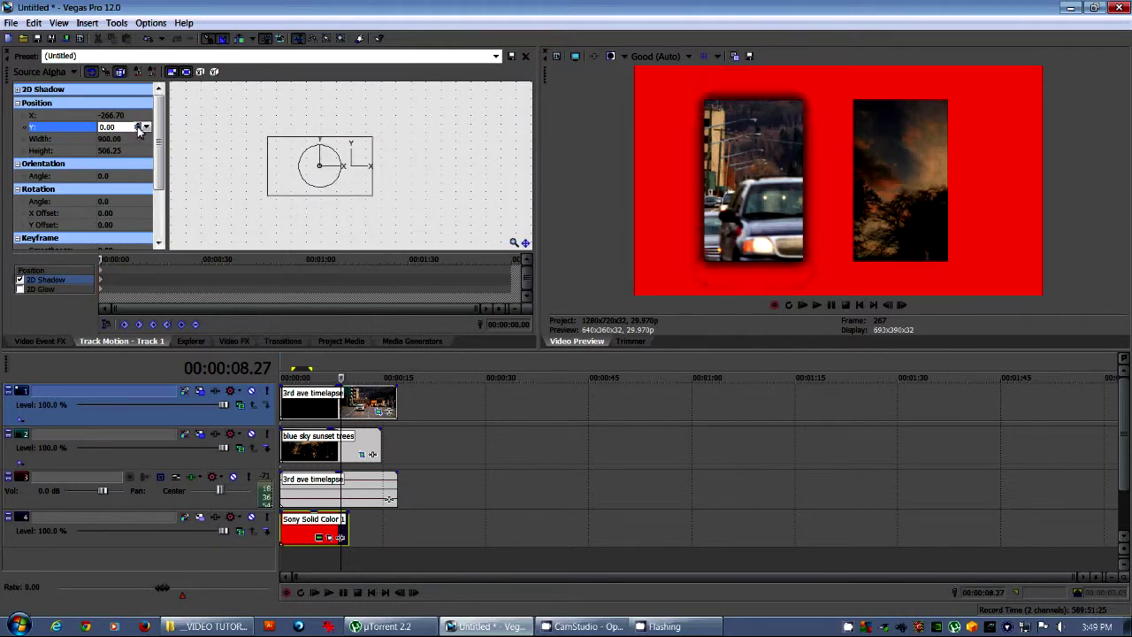
Play the project from about 6 seconds to preview the shadow behind the timelapse clip, and pause it.
{"action": "left_click", "coordinate": [325, 374]}
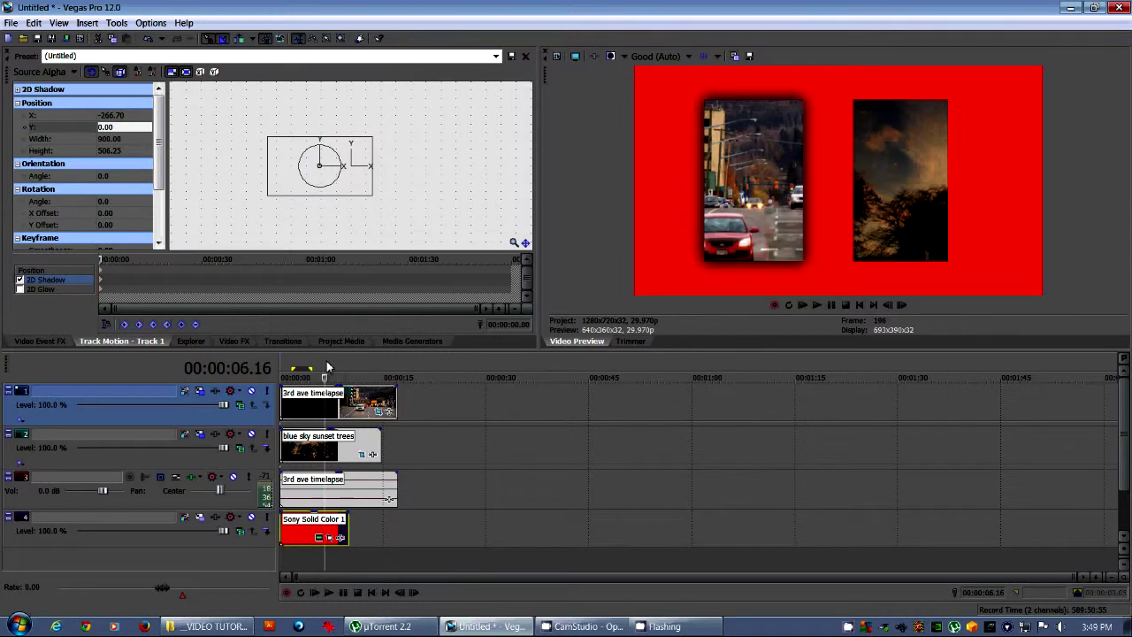
{"action": "key", "text": "space"}
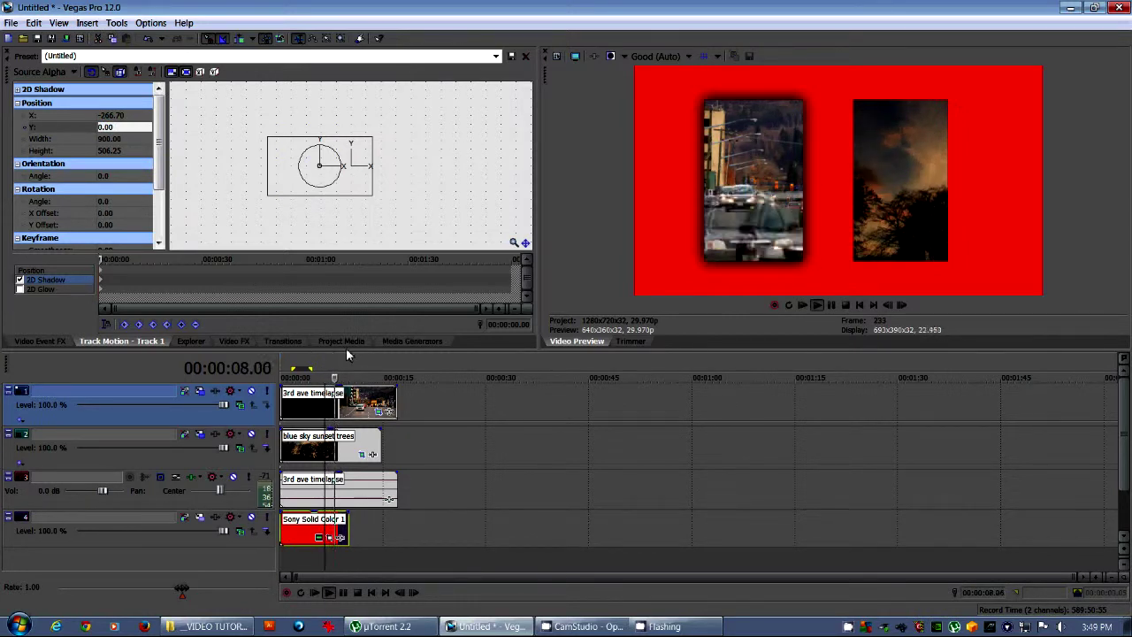
{"action": "key", "text": "space"}
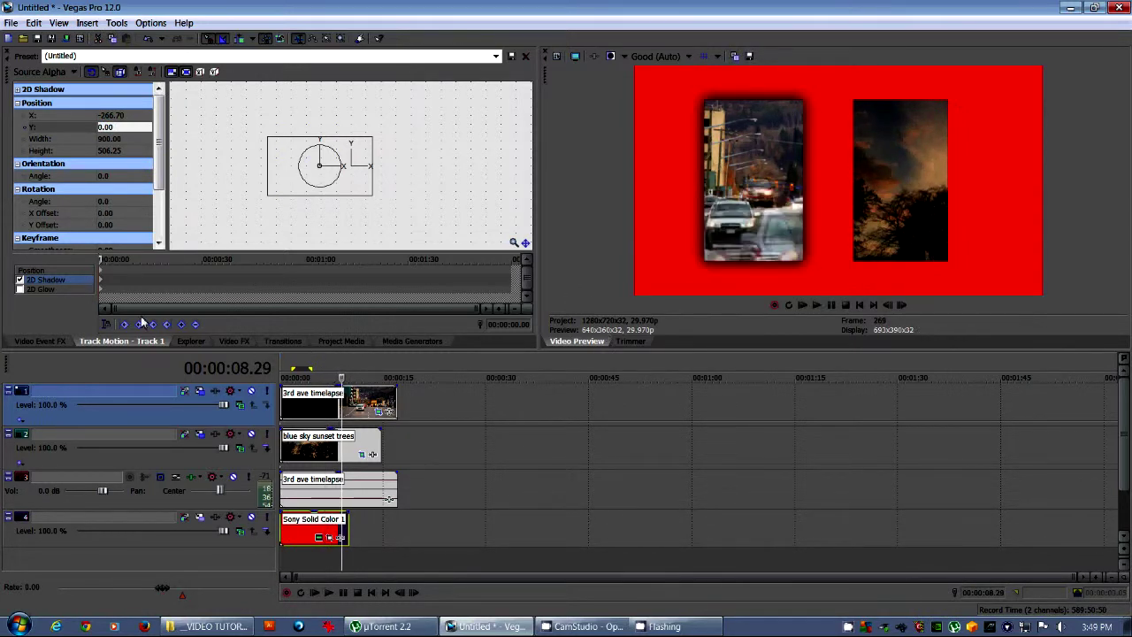
Keyframe track 1's orientation angle to about -33 at 00:00:15.28 in Track Motion and preview the rotation.
{"action": "left_click", "coordinate": [153, 266]}
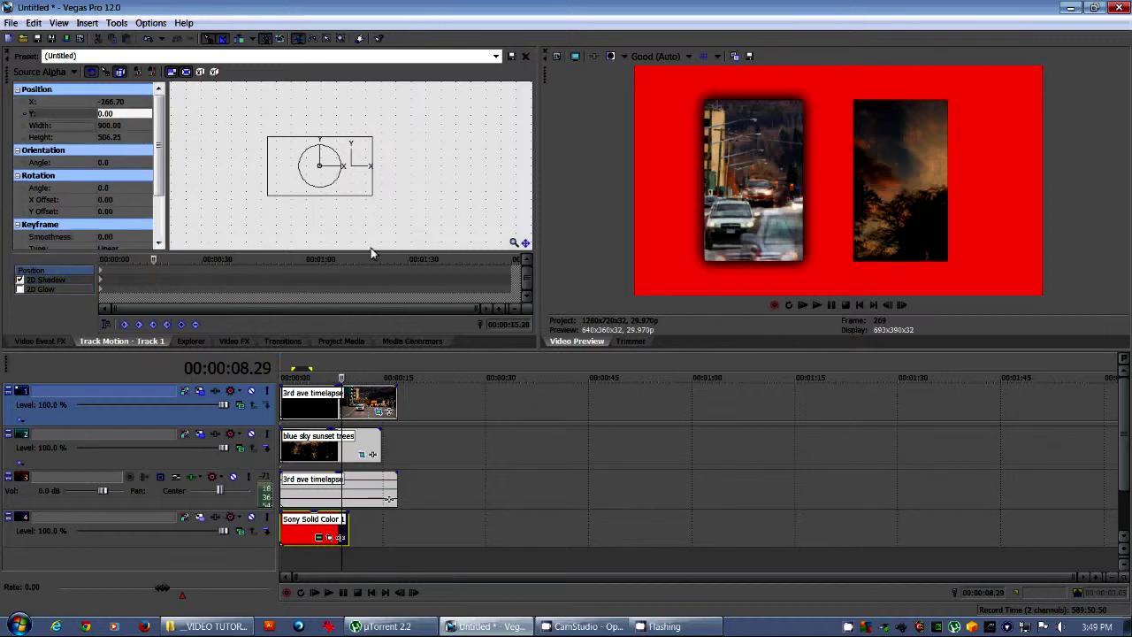
{"action": "left_click_drag", "start_coordinate": [342, 183], "coordinate": [387, 169]}
{"action": "left_click", "coordinate": [301, 357]}
{"action": "key", "text": "space"}
{"action": "key", "text": "Return"}
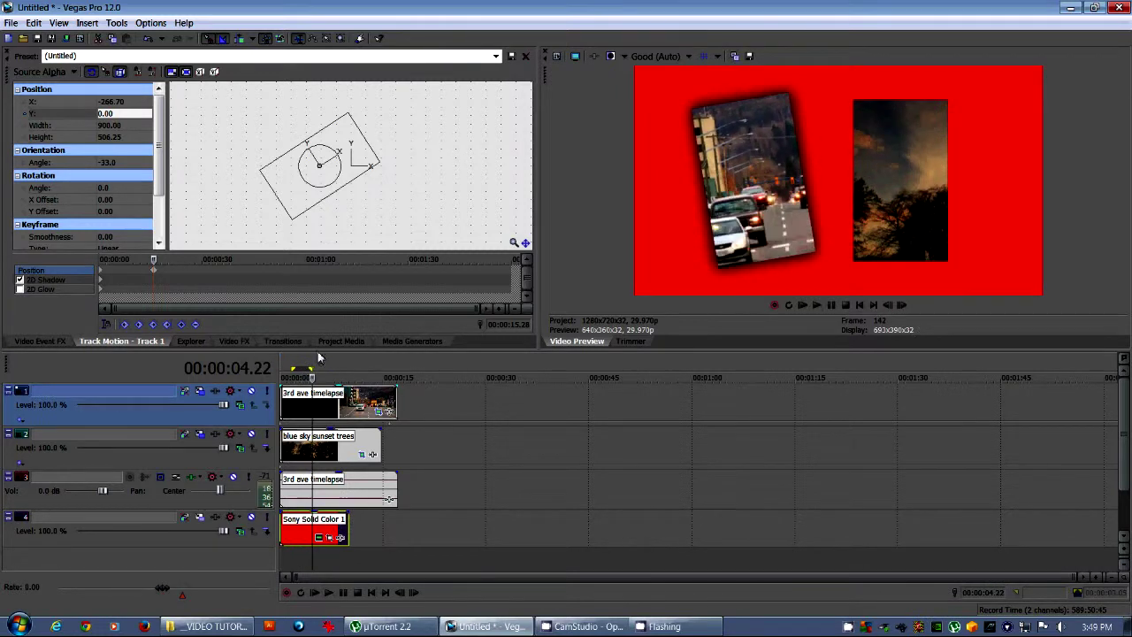
Undo the rotation keyframe and the 2D Shadow changes on track 1.
{"action": "key", "text": "ctrl+z"}
{"action": "key", "text": "ctrl+z"}
{"action": "key", "text": "ctrl+z"}
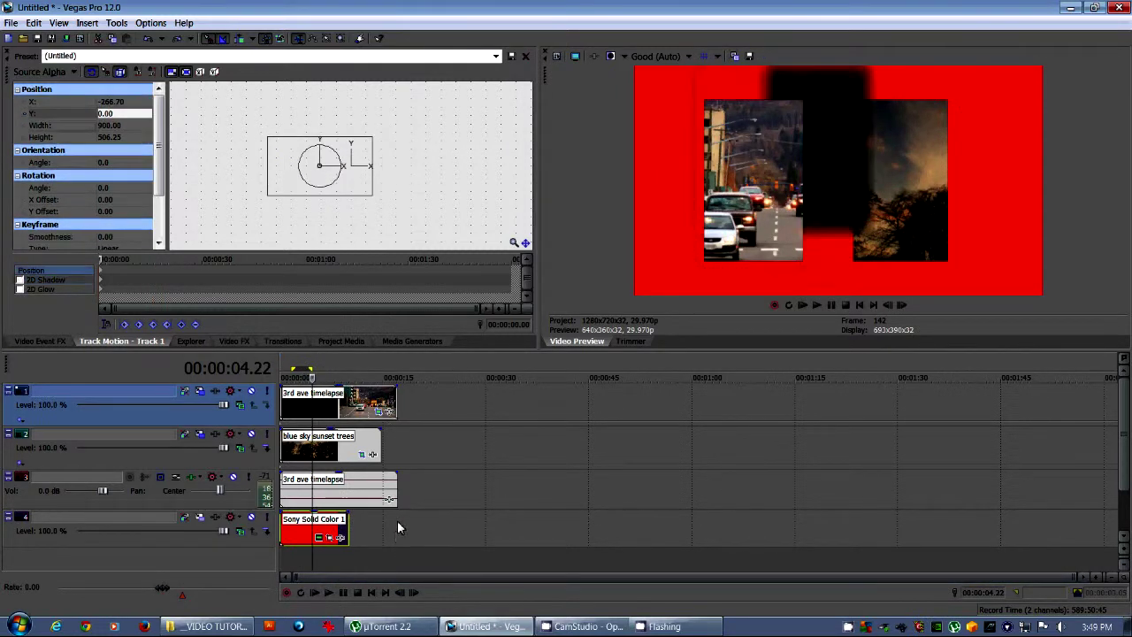
Delete the bottom track holding the red solid color and place the playhead at about 4 seconds.
{"action": "left_click", "coordinate": [251, 547]}
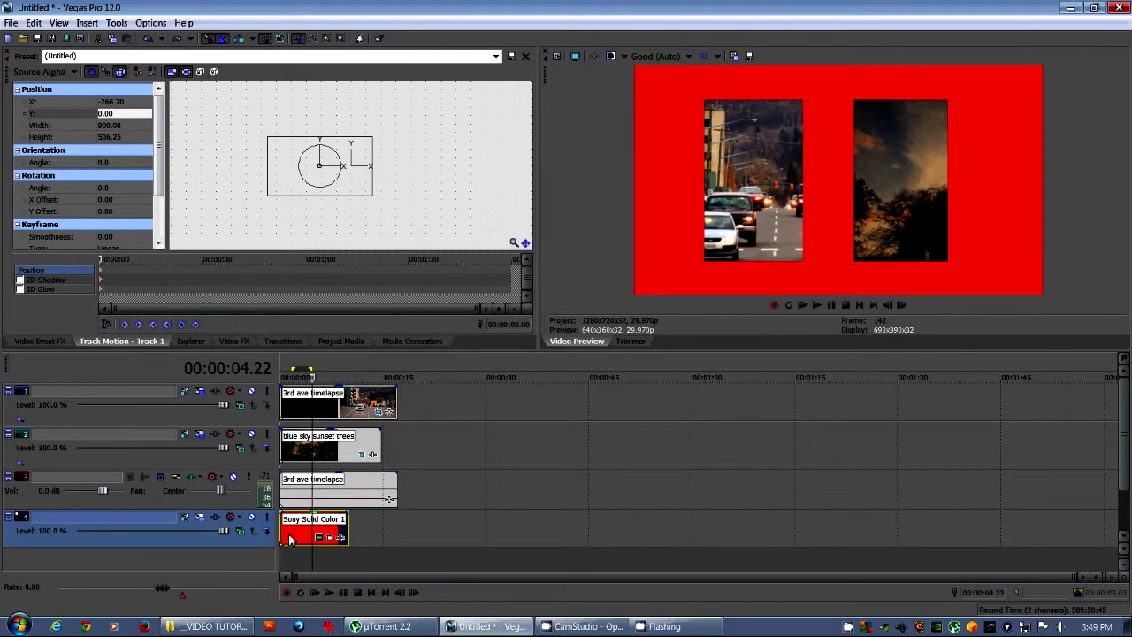
{"action": "key", "text": "Delete"}
{"action": "left_click", "coordinate": [307, 367]}
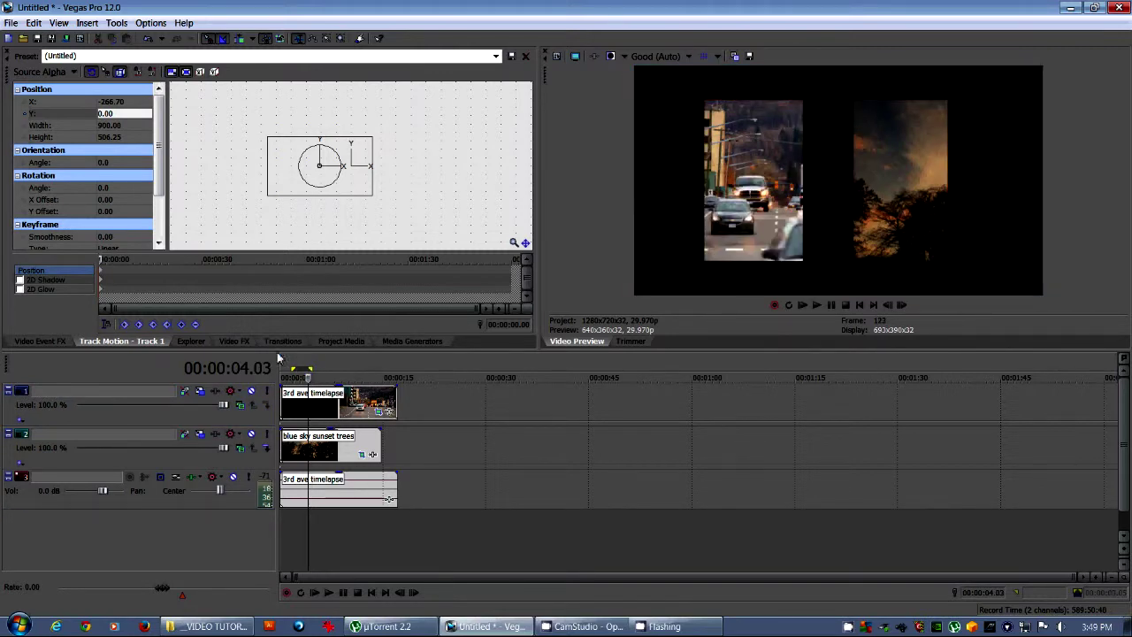
Preview Bedroom.jpg in the Taste of India 2014 folder as a possible background and collapse that folder.
{"action": "left_click", "coordinate": [192, 341]}
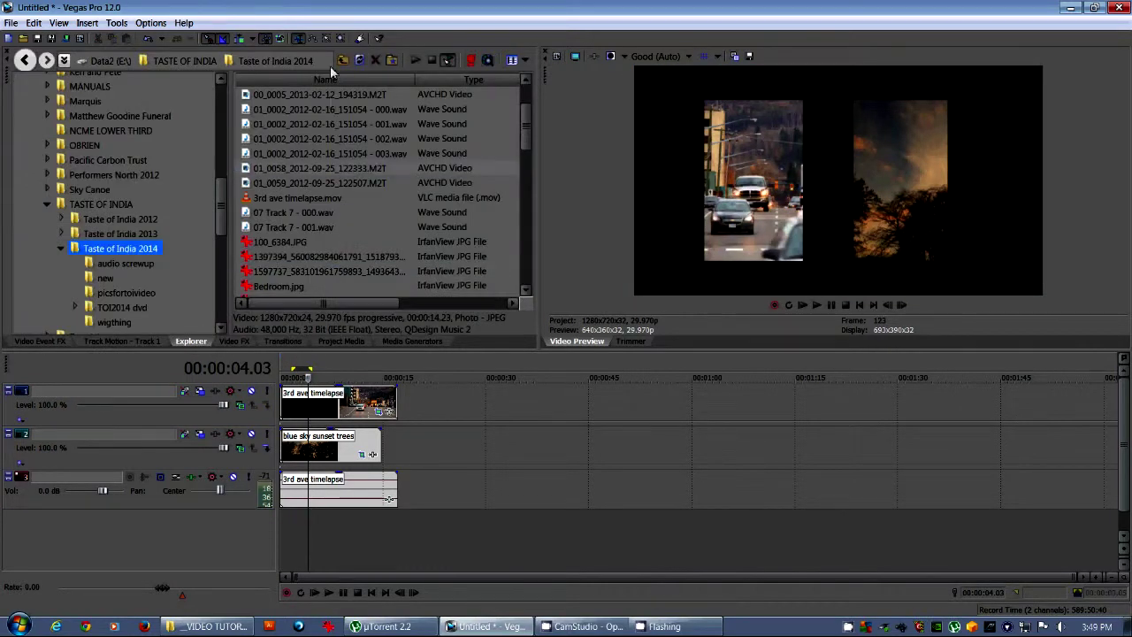
{"action": "left_click", "coordinate": [290, 288]}
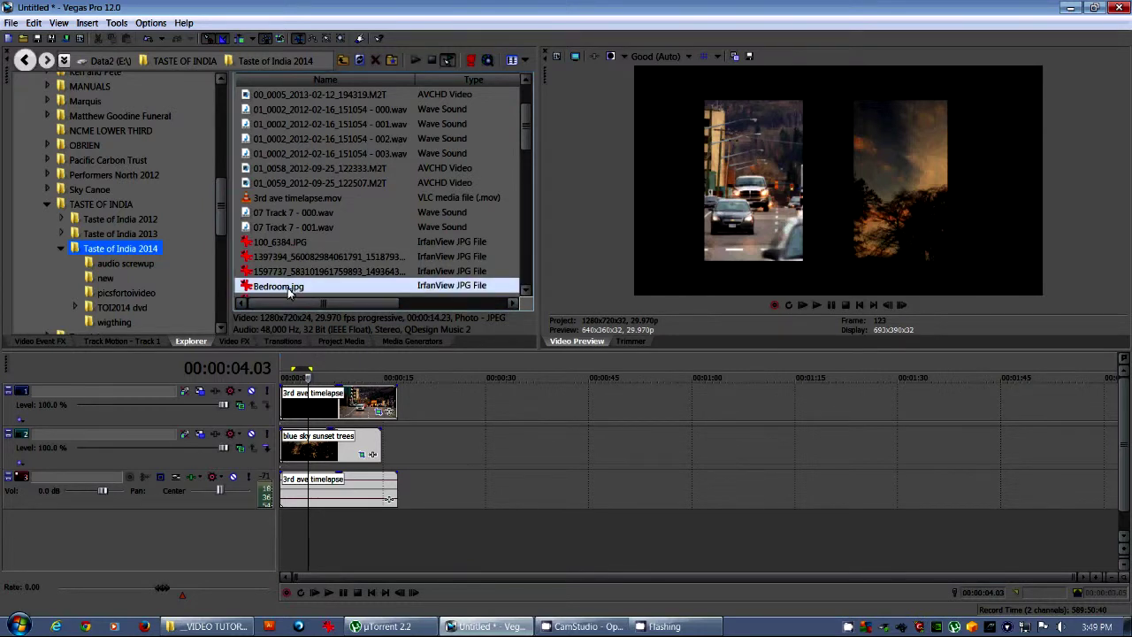
{"action": "left_click", "coordinate": [297, 276], "text": "ctrl"}
{"action": "left_click", "coordinate": [298, 283]}
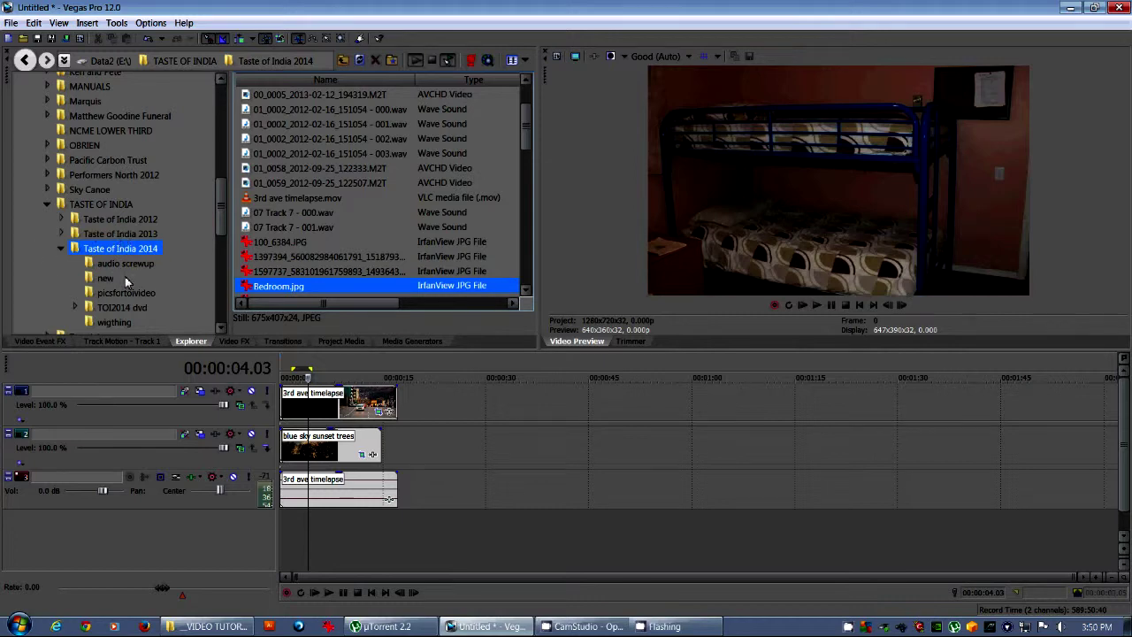
{"action": "left_click", "coordinate": [61, 249]}
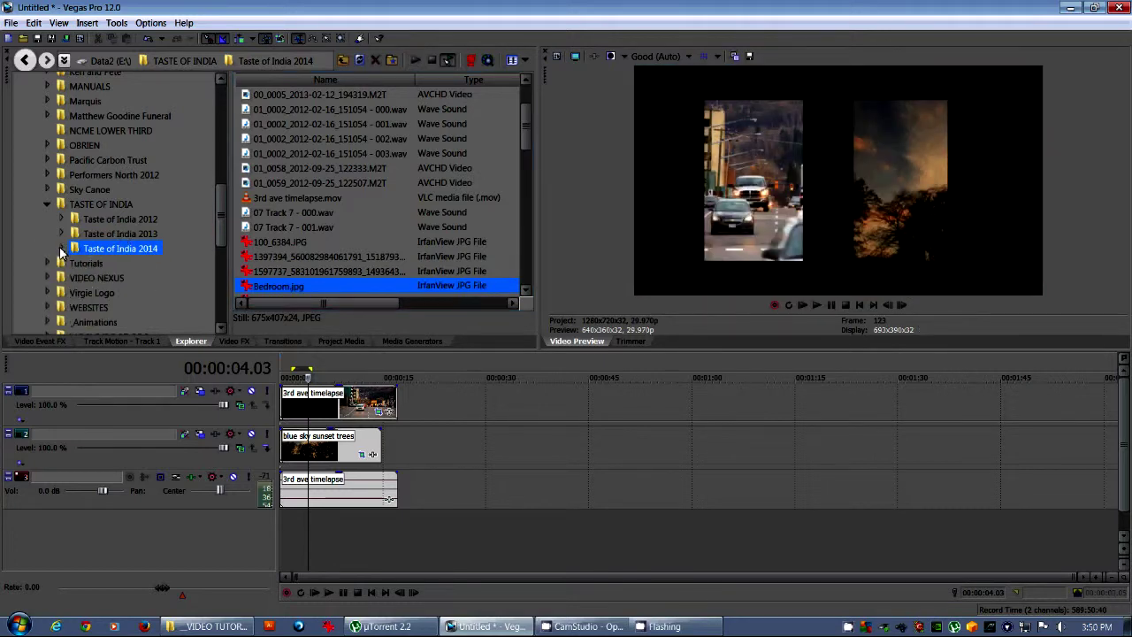
Browse the wmv 1 meg folder inside Pacific Carbon Trust and preview several of its Windows Media clips as possible backgrounds.
{"action": "left_click", "coordinate": [130, 160]}
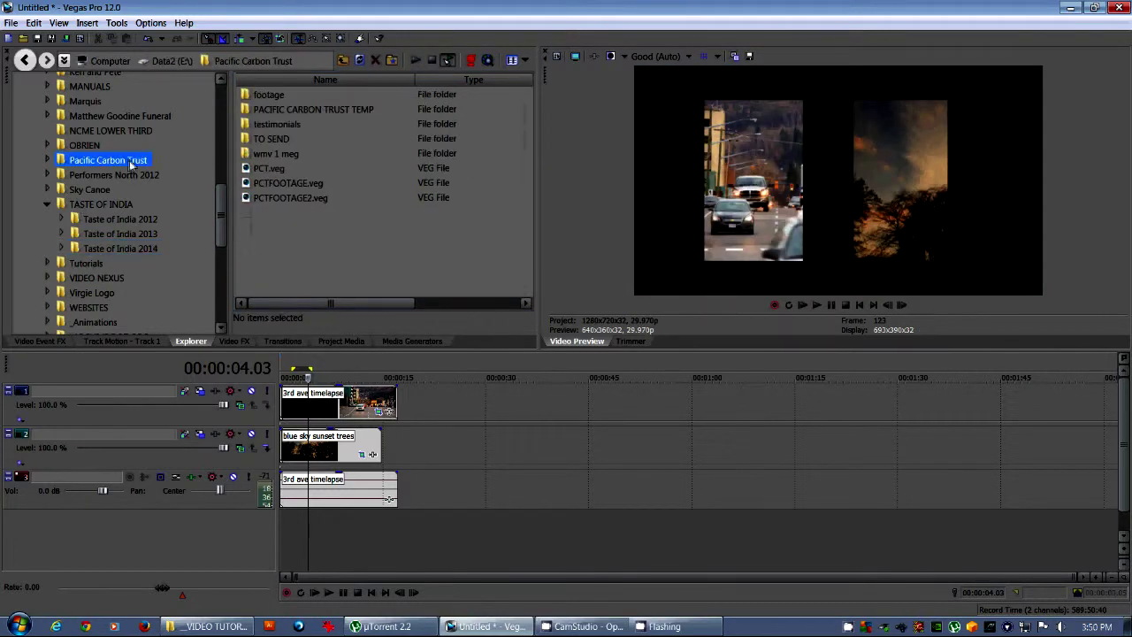
{"action": "left_click", "coordinate": [276, 156]}
{"action": "double_click", "coordinate": [277, 157]}
{"action": "left_click", "coordinate": [298, 156]}
{"action": "left_click", "coordinate": [340, 172]}
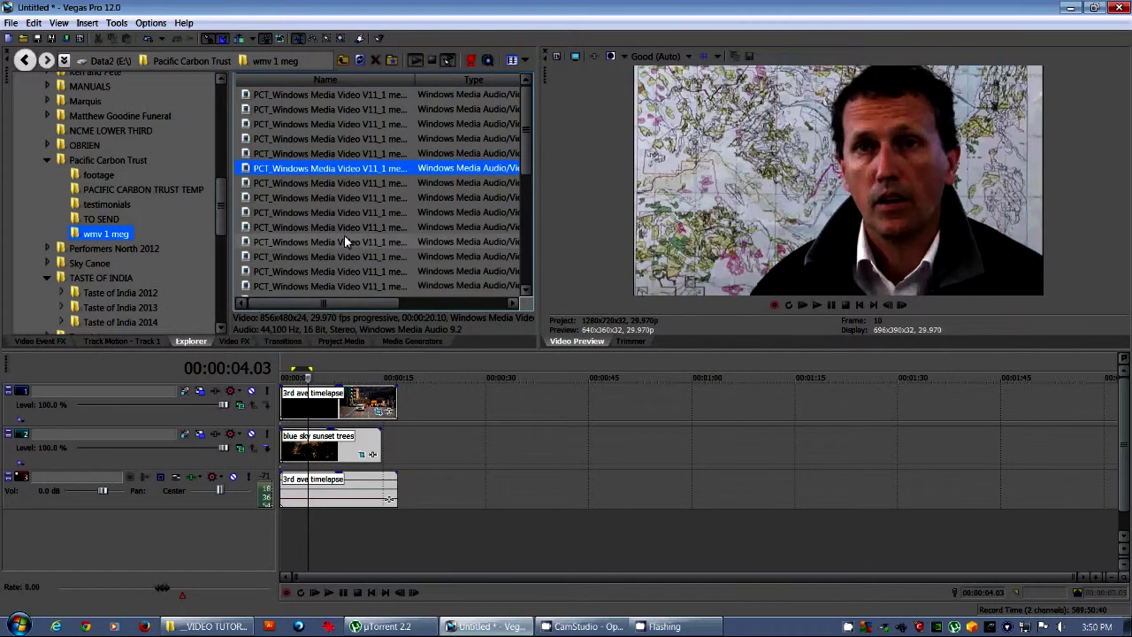
{"action": "left_click", "coordinate": [344, 239]}
{"action": "left_click", "coordinate": [355, 155]}
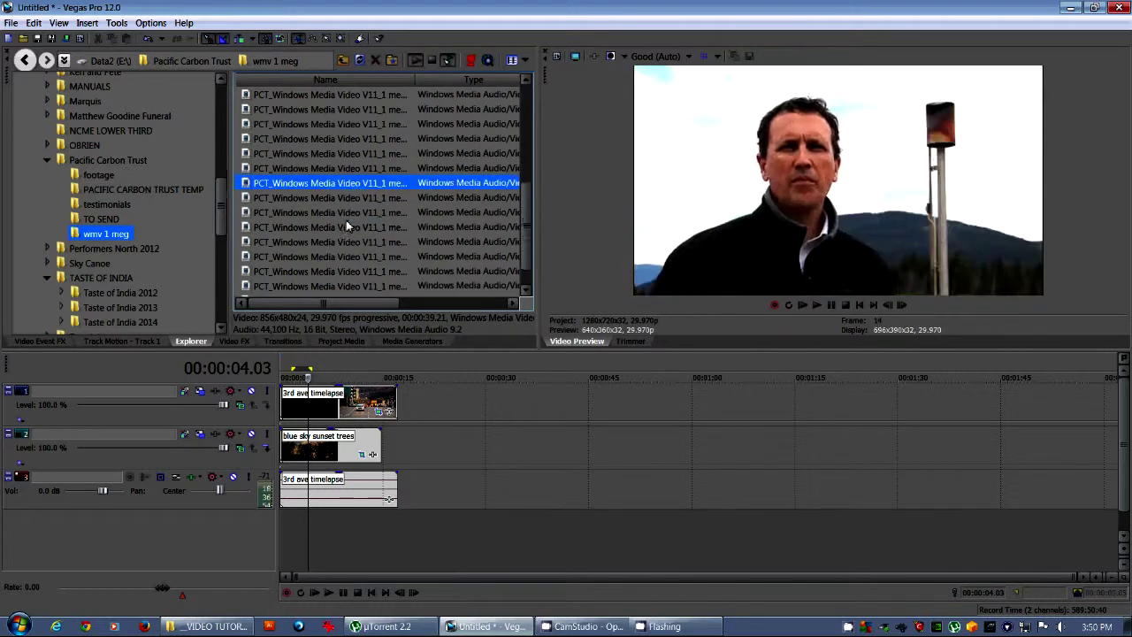
{"action": "left_click", "coordinate": [345, 227]}
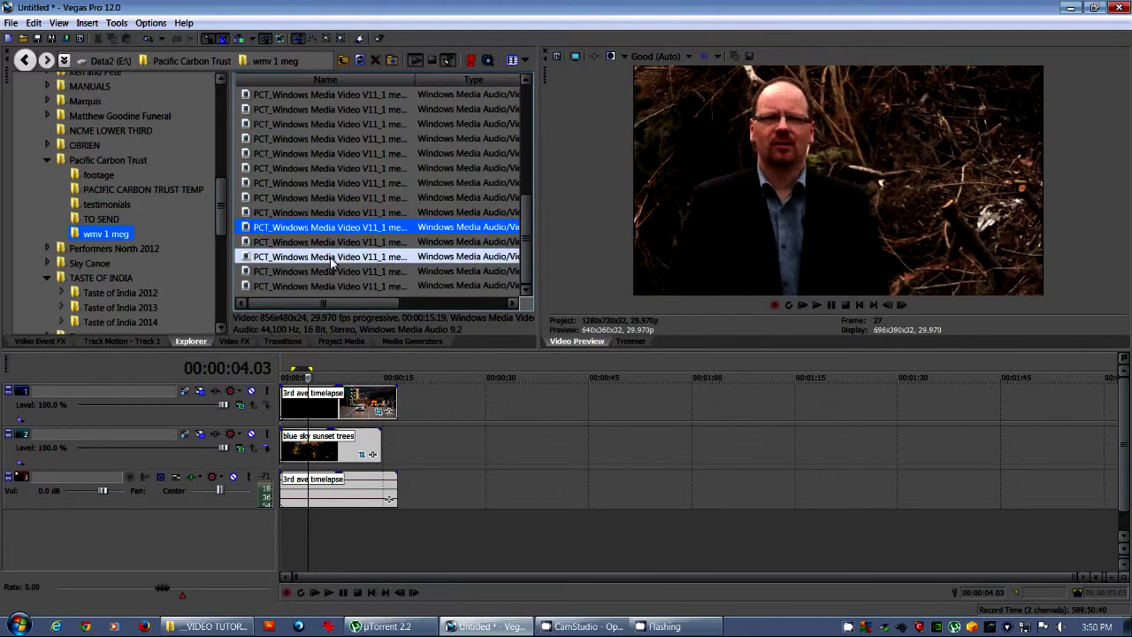
{"action": "left_click", "coordinate": [282, 257]}
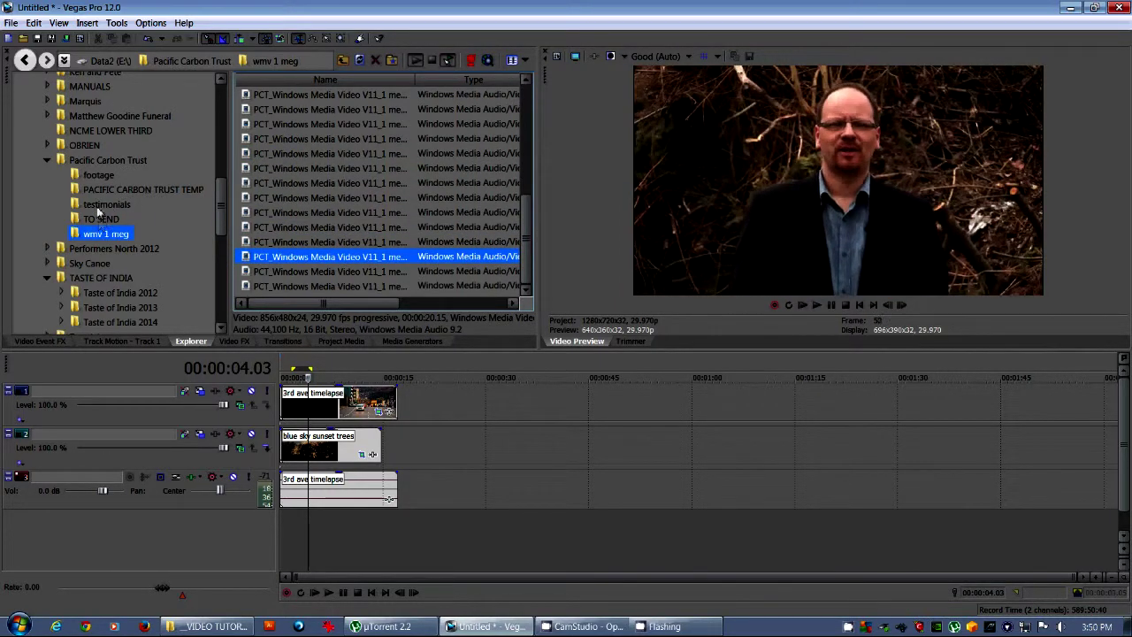
Add MVI_5577.MOV from the Pacific Carbon Trust footage folder to new tracks below the existing ones, starting at the beginning of the timeline.
{"action": "left_click", "coordinate": [100, 174]}
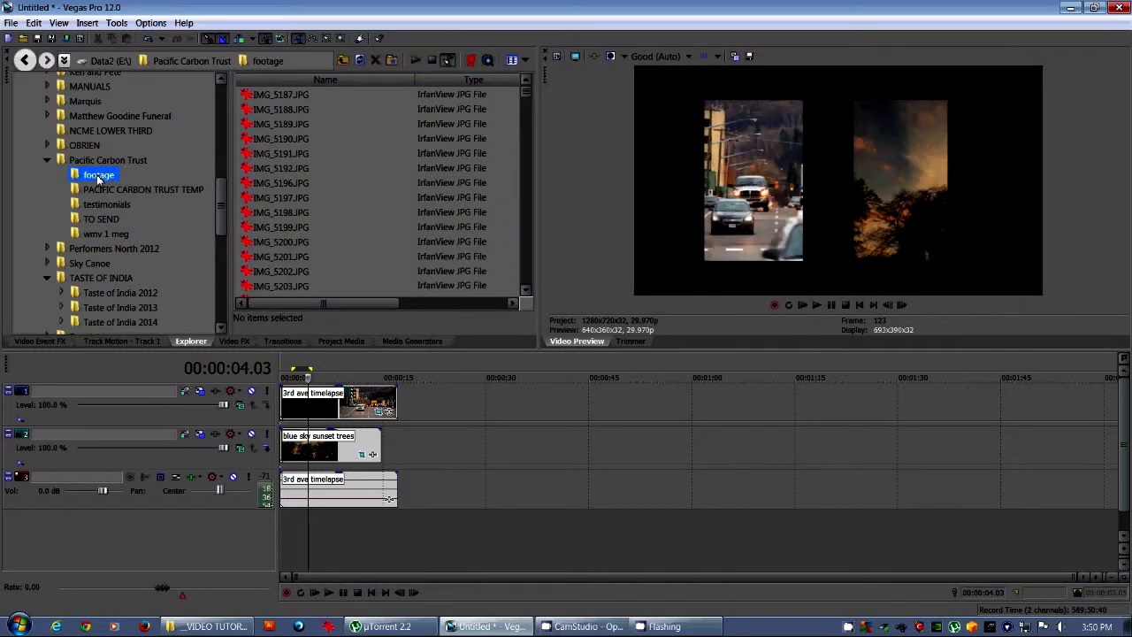
{"action": "left_click", "coordinate": [290, 170]}
{"action": "scroll", "coordinate": [321, 218], "scroll_direction": "down", "scroll_amount": 15}
{"action": "left_click_drag", "start_coordinate": [524, 104], "coordinate": [520, 282]}
{"action": "left_click", "coordinate": [289, 213]}
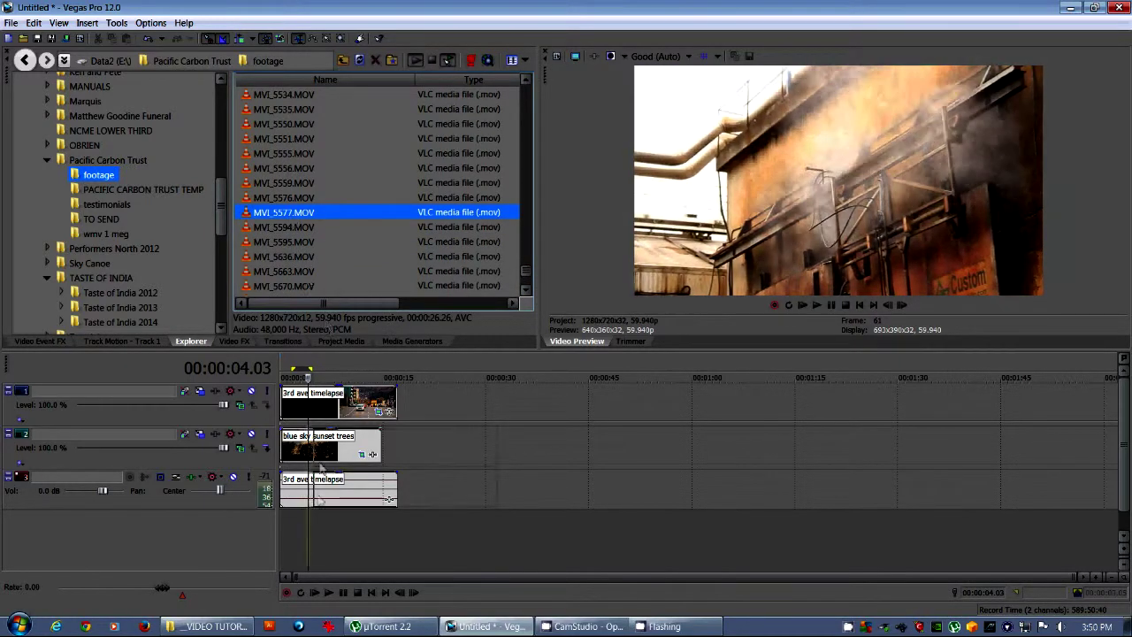
{"action": "left_click_drag", "start_coordinate": [269, 522], "coordinate": [283, 526]}
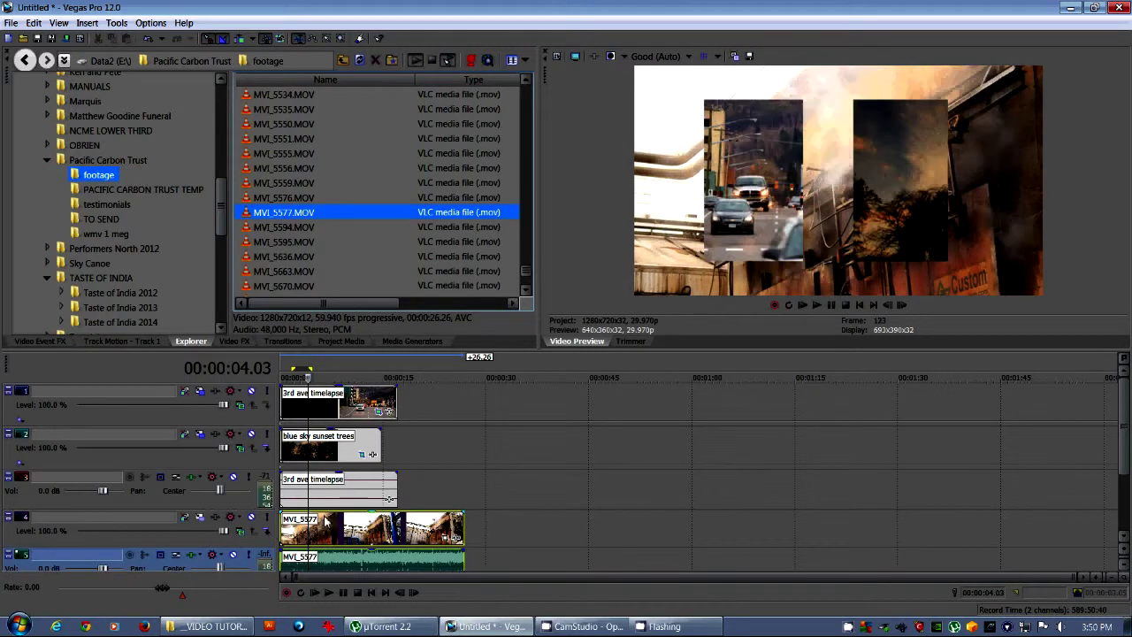
Preview the two clips over the new background and mark a time selection from 00:00:02.04 to 00:00:09.26.
{"action": "left_click", "coordinate": [297, 365]}
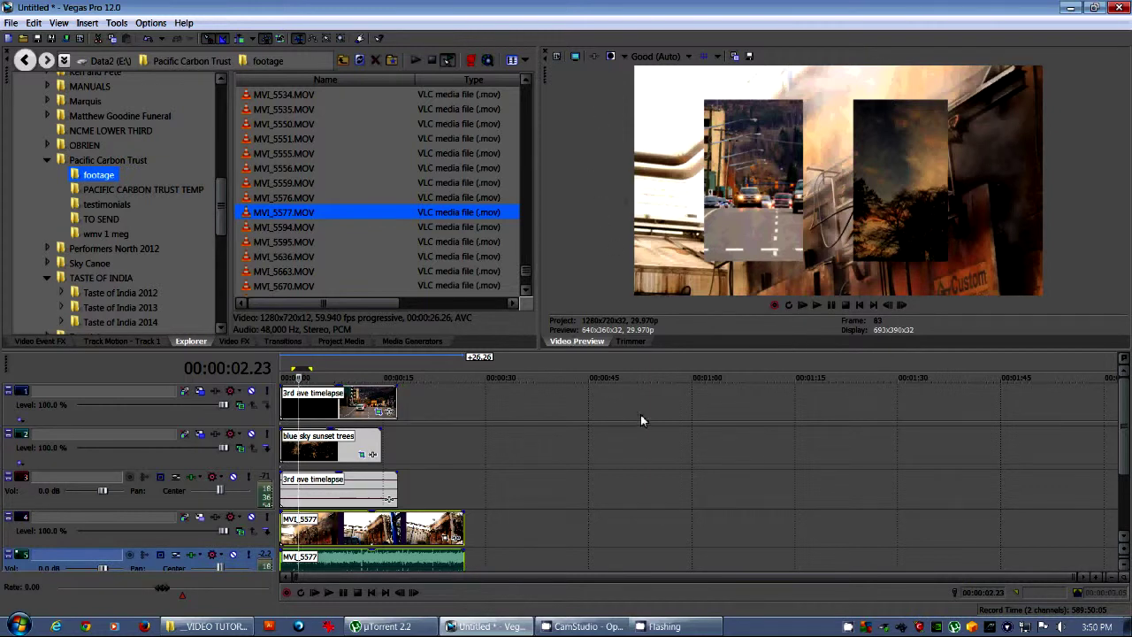
{"action": "key", "text": "space"}
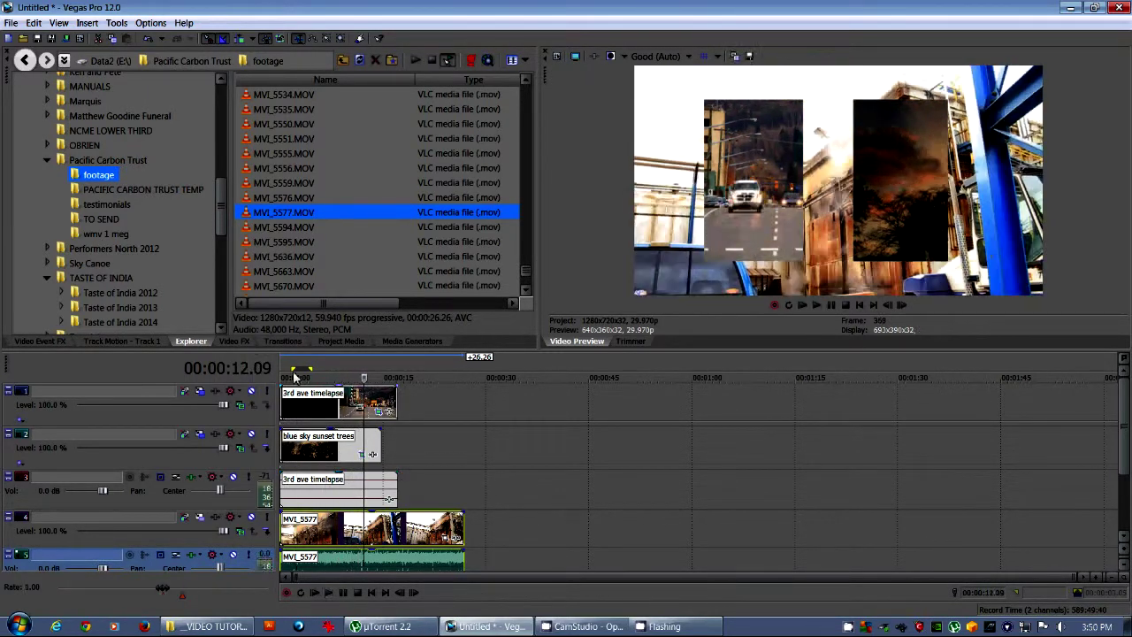
{"action": "left_click", "coordinate": [290, 368]}
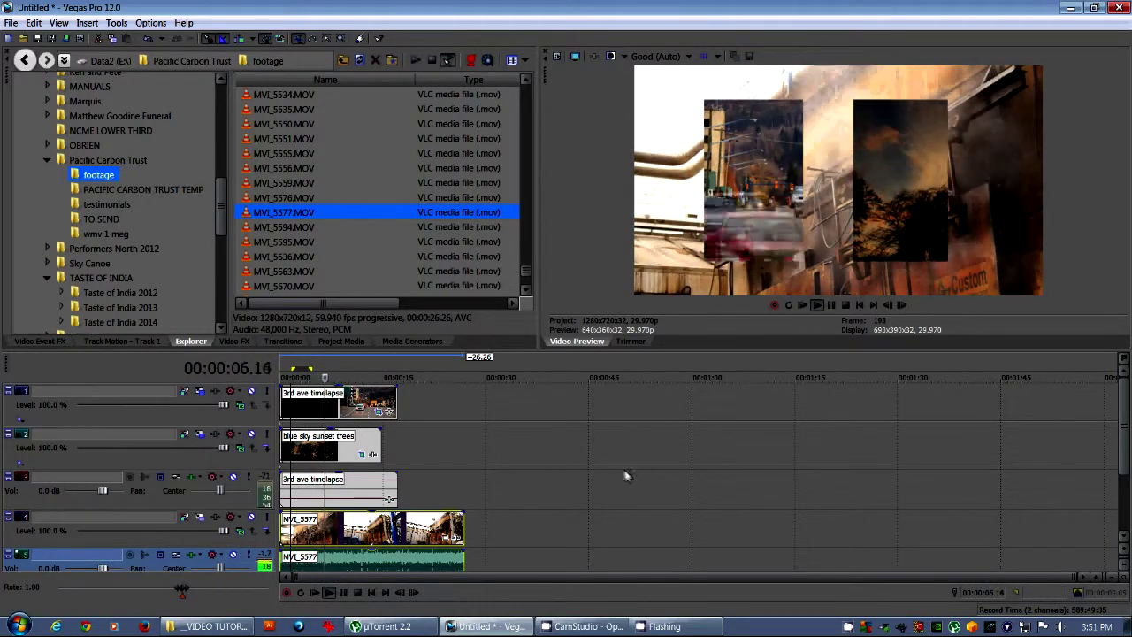
{"action": "key", "text": "Return"}
{"action": "left_click_drag", "start_coordinate": [305, 368], "coordinate": [348, 368]}
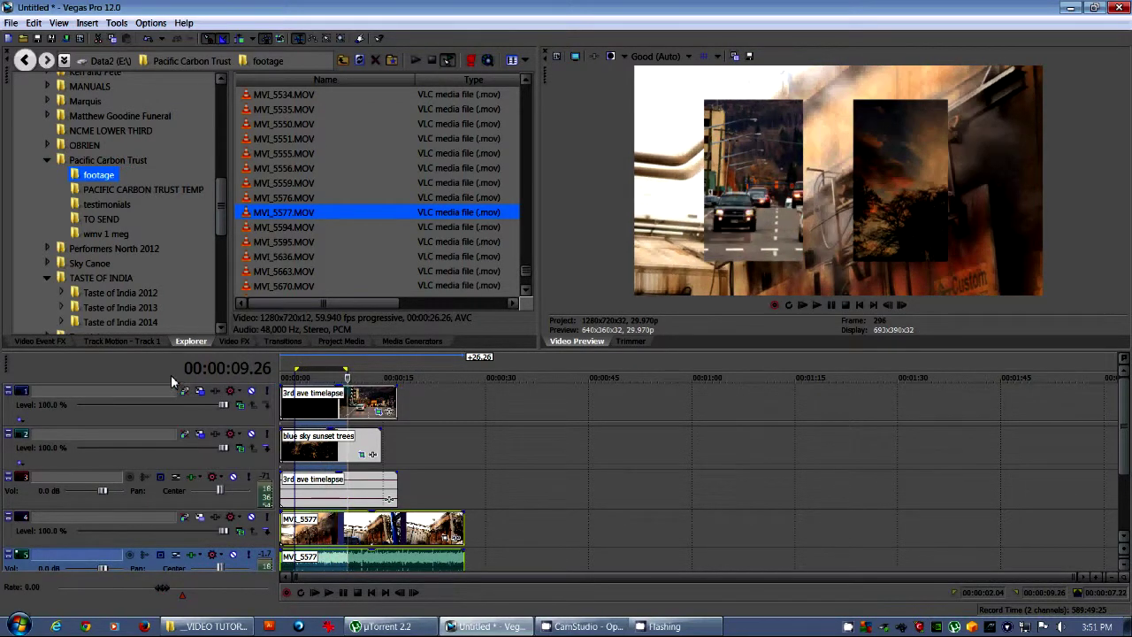